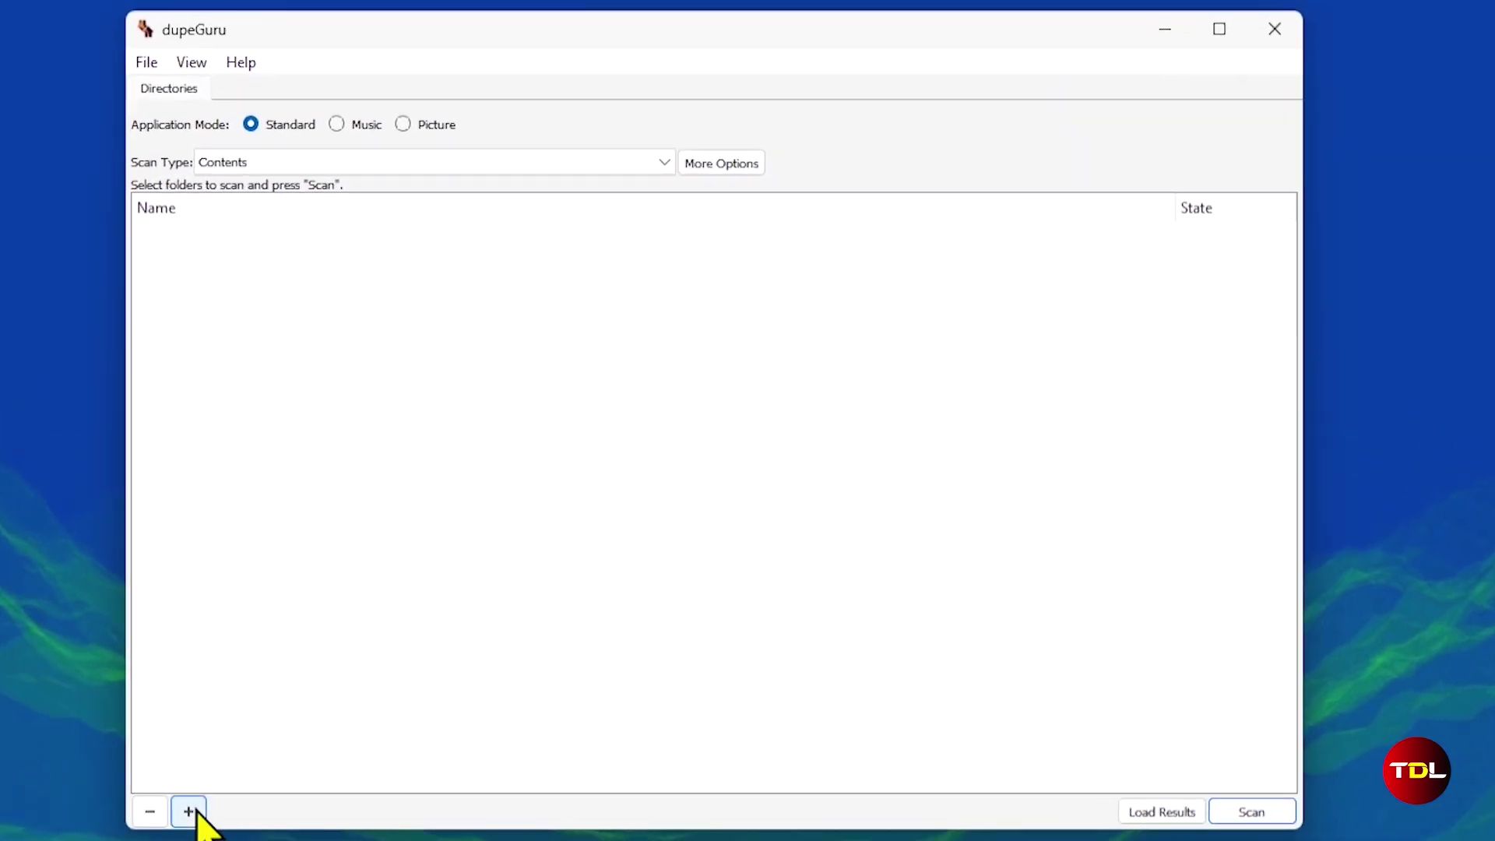
Step: Add Local Disk (C:) as the folder to scan
click(191, 812)
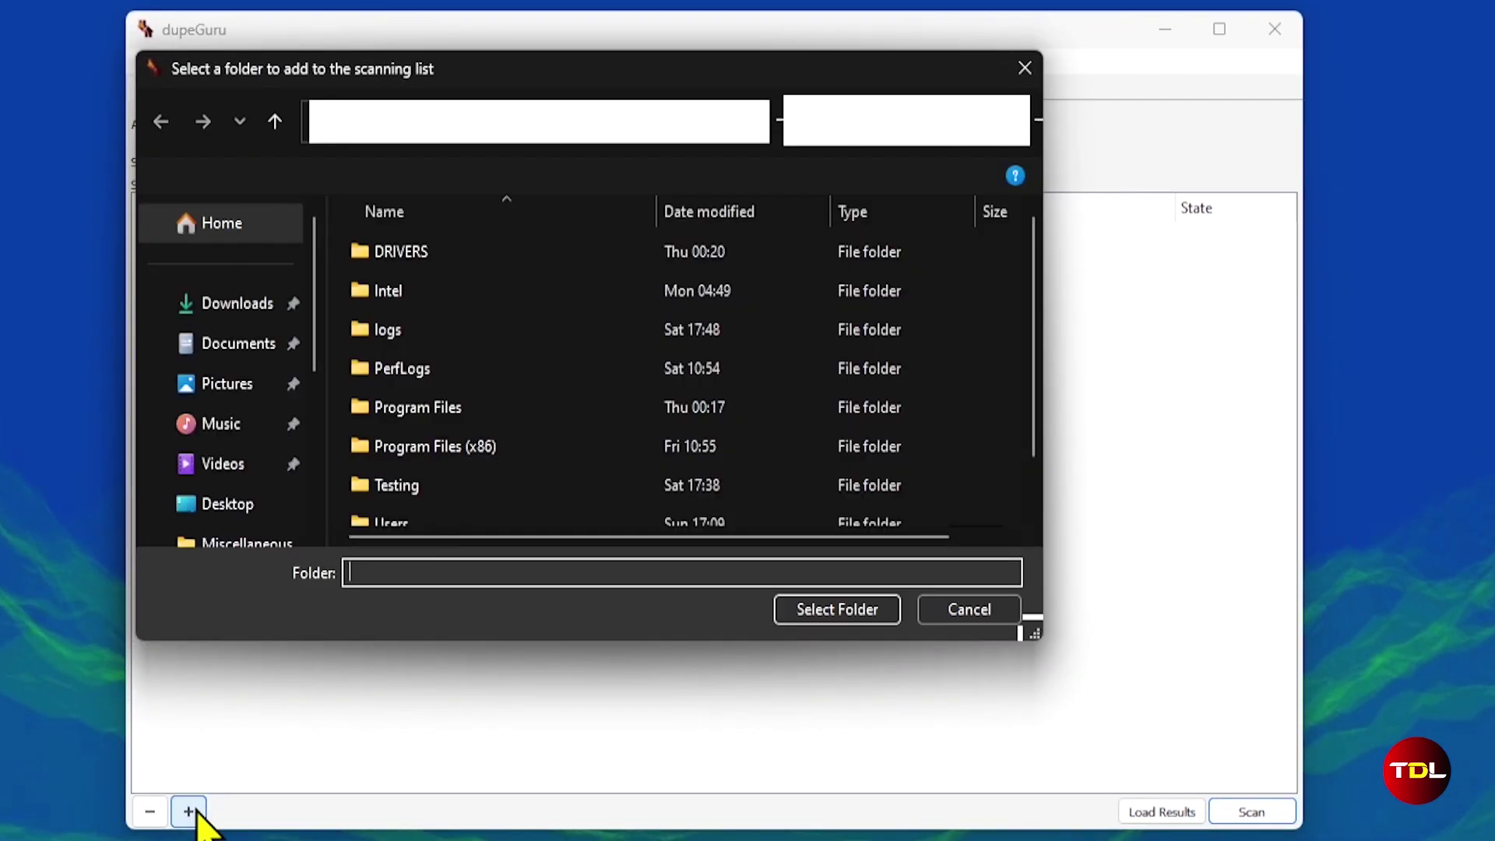
click(269, 418)
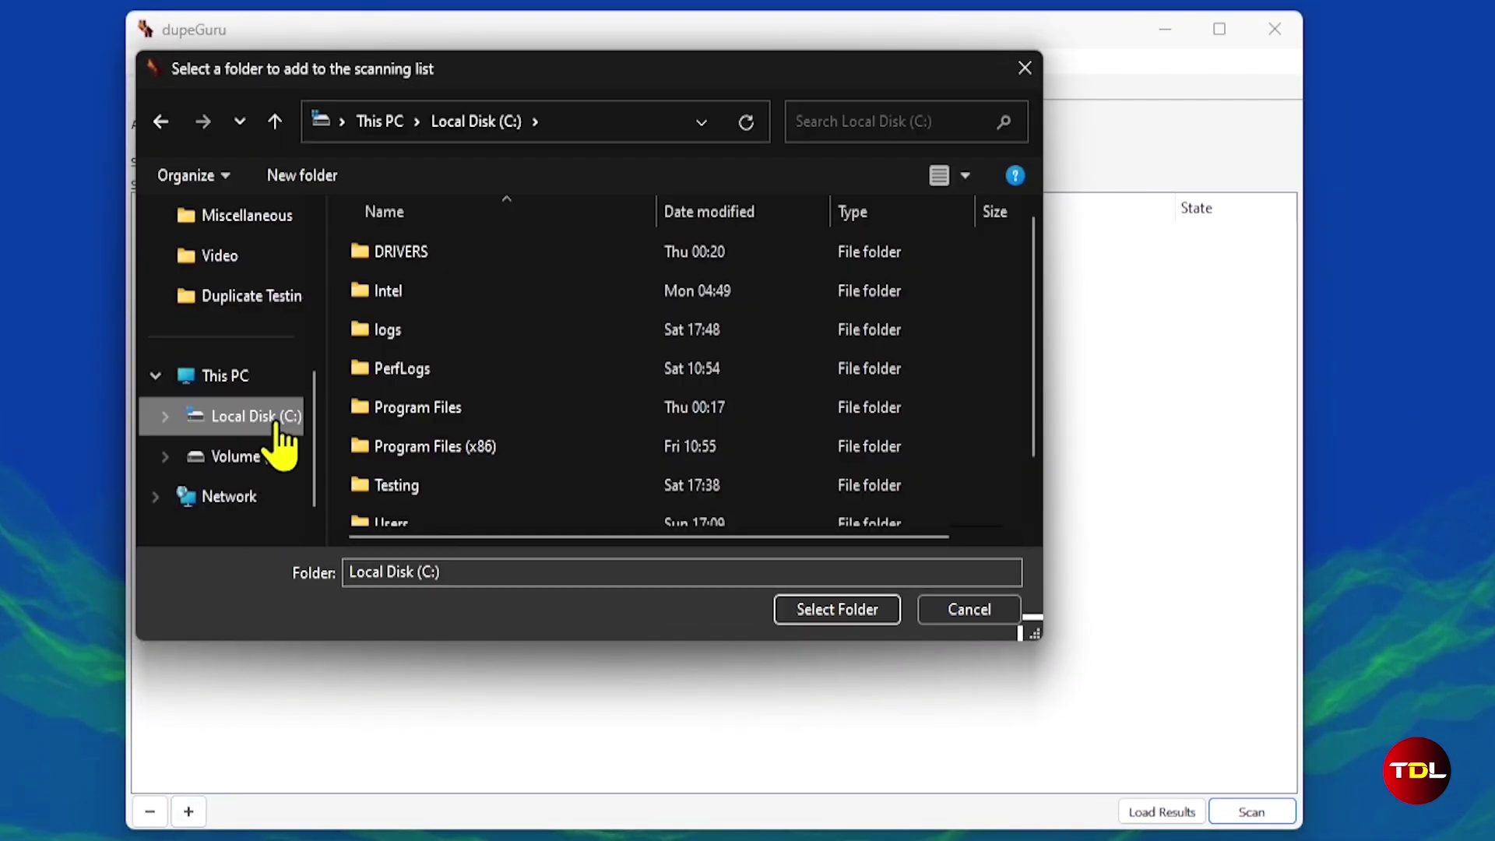
click(802, 612)
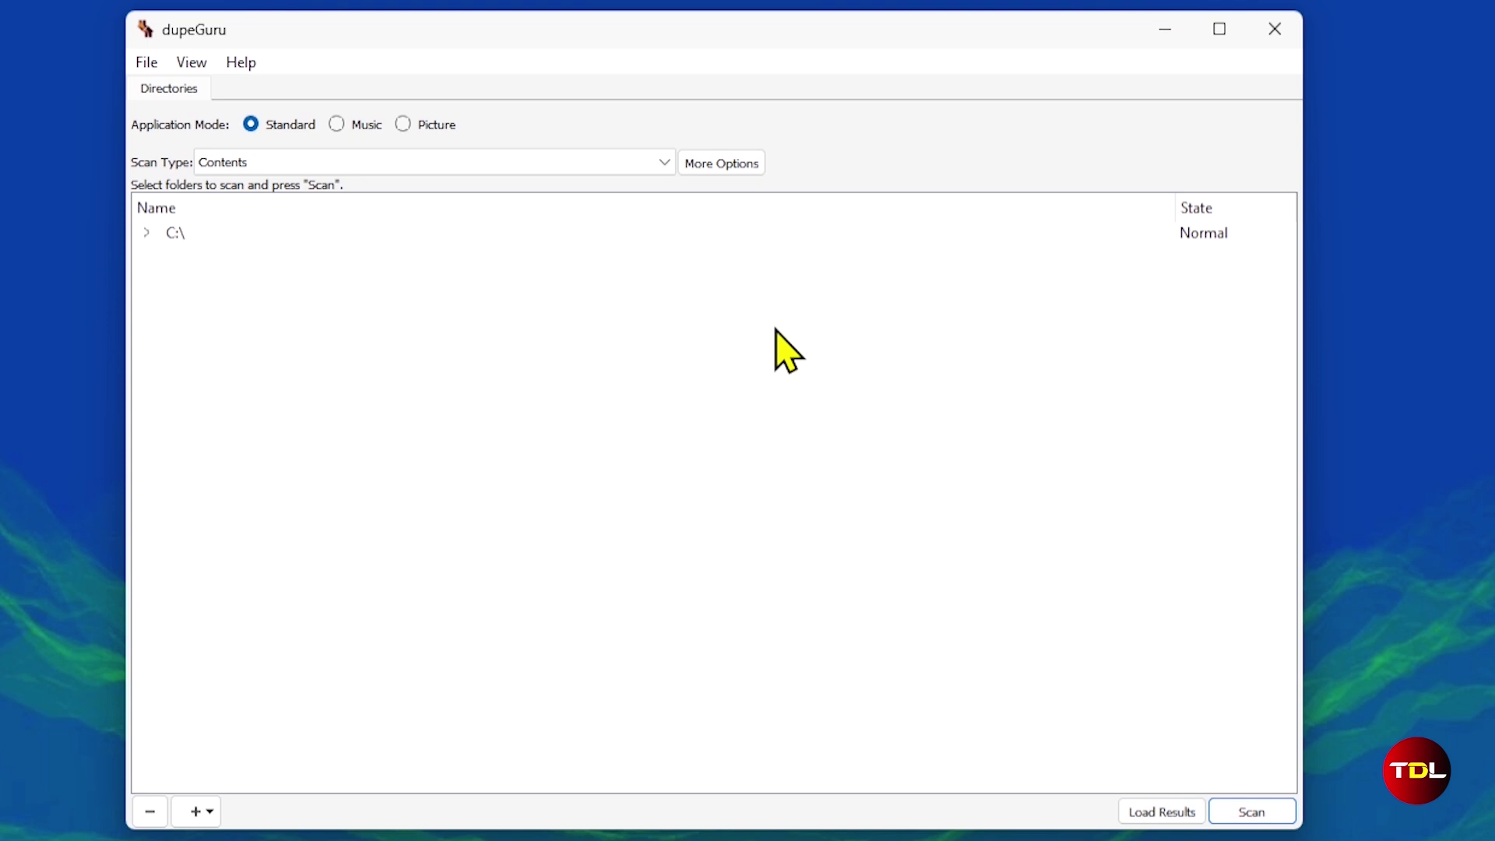
Step: Review the display and debug options, then scan C: for duplicate files
click(750, 166)
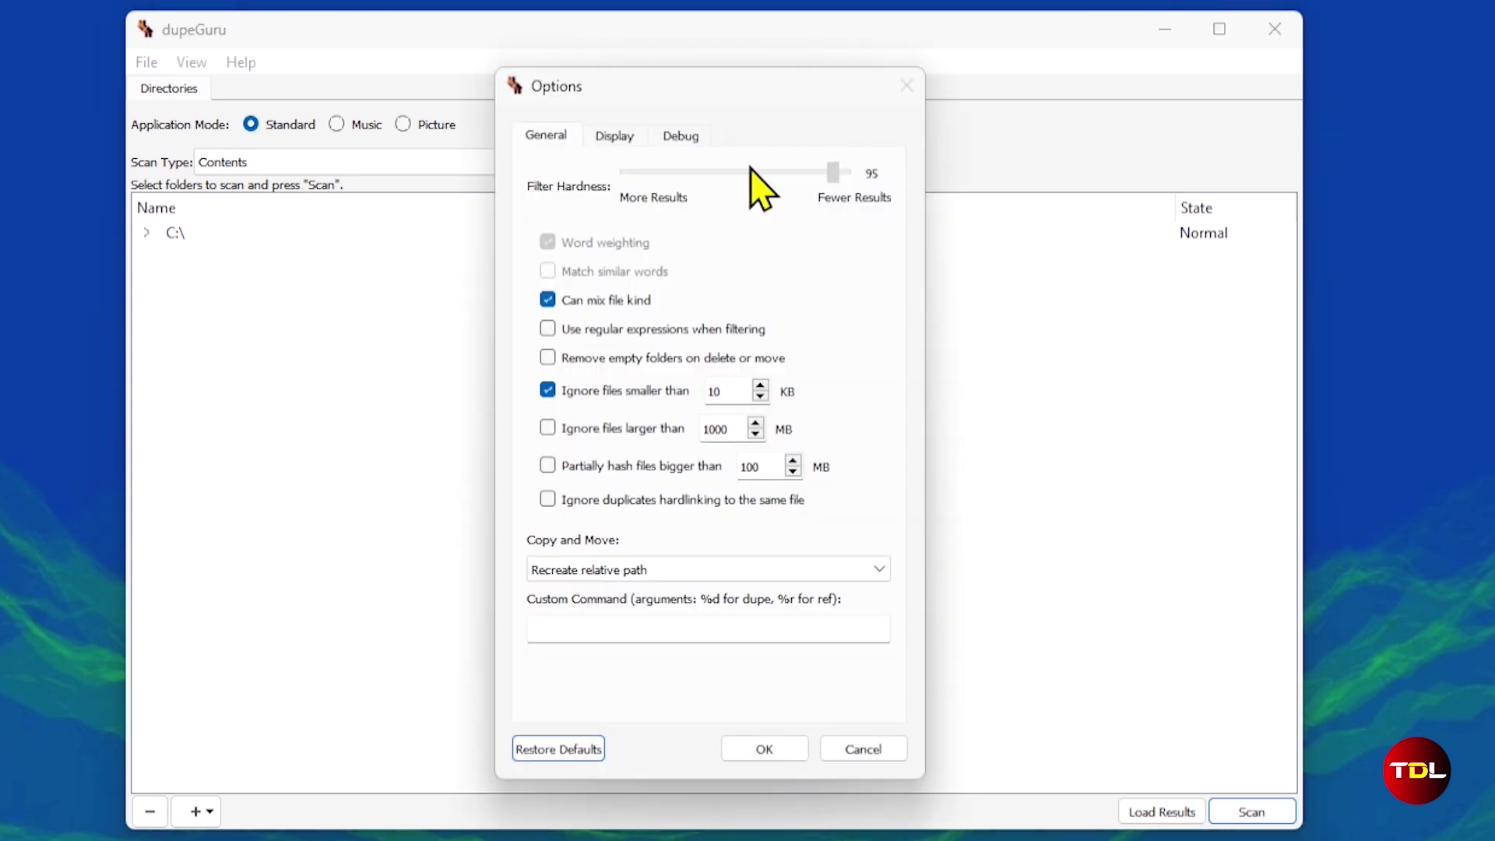
click(615, 136)
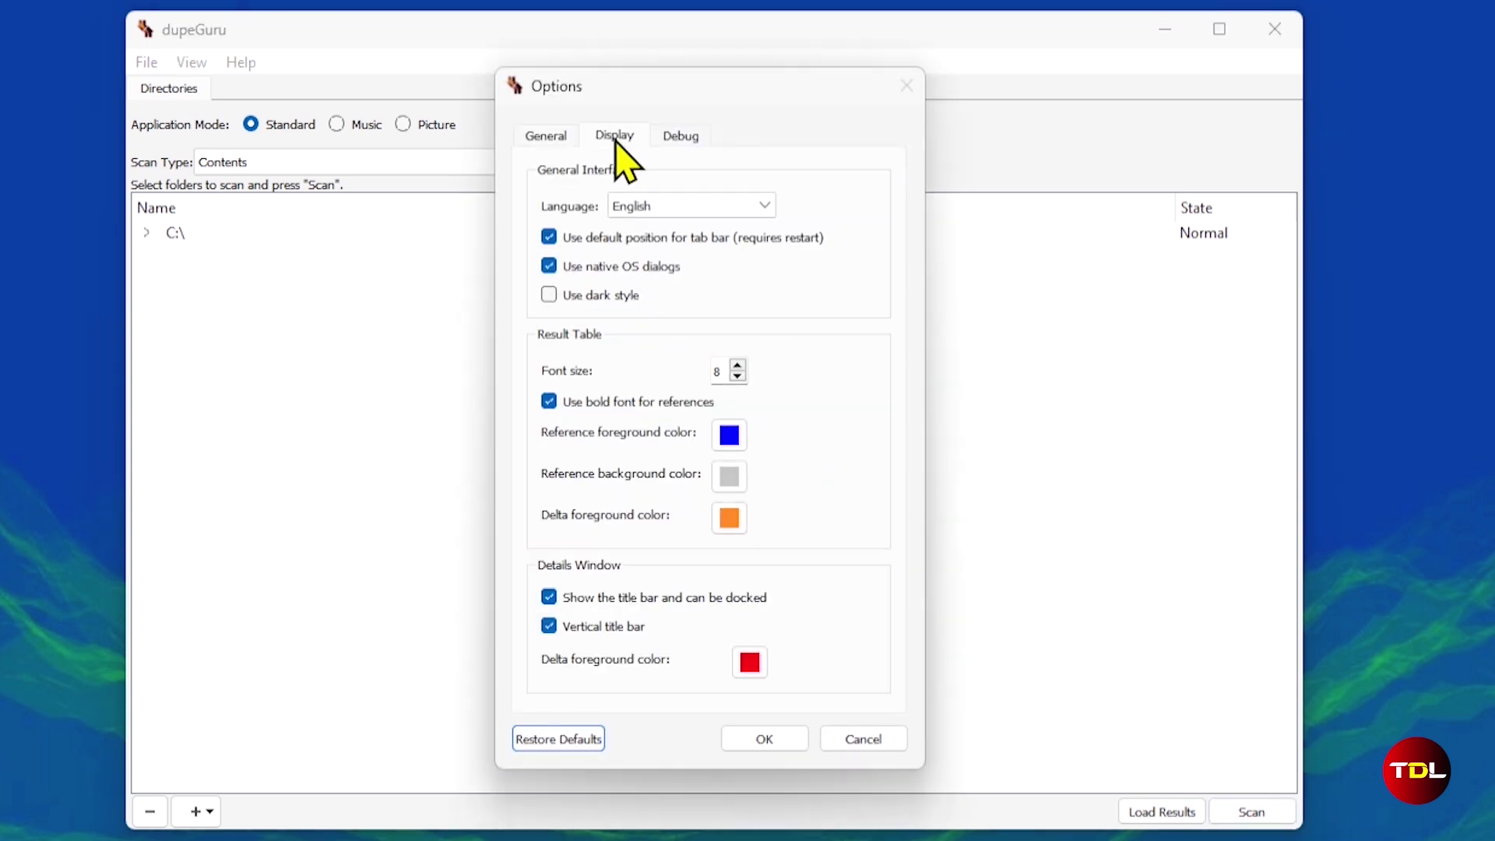
click(680, 140)
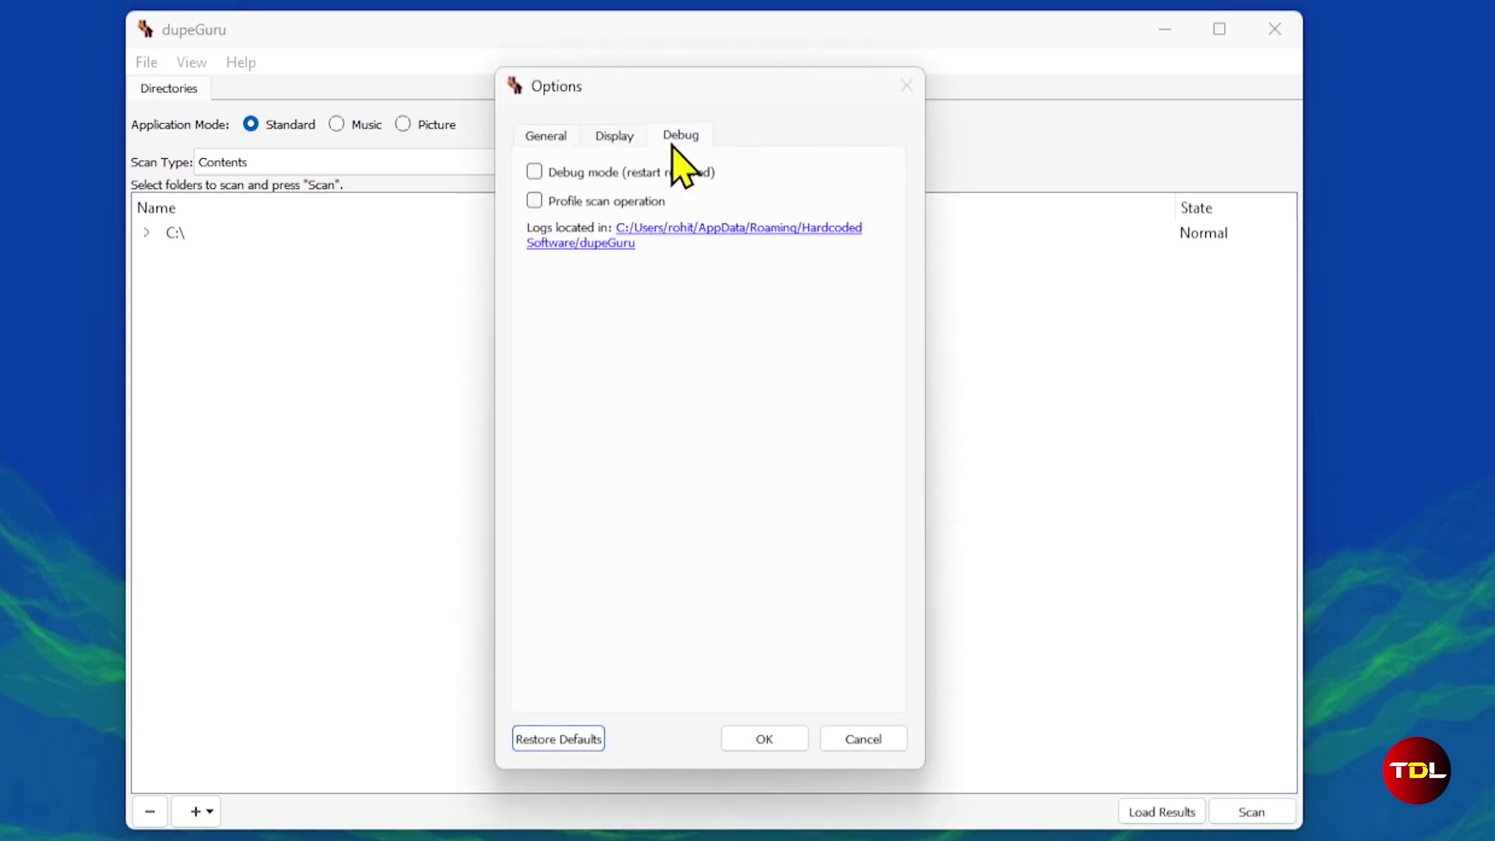
click(749, 744)
click(1243, 816)
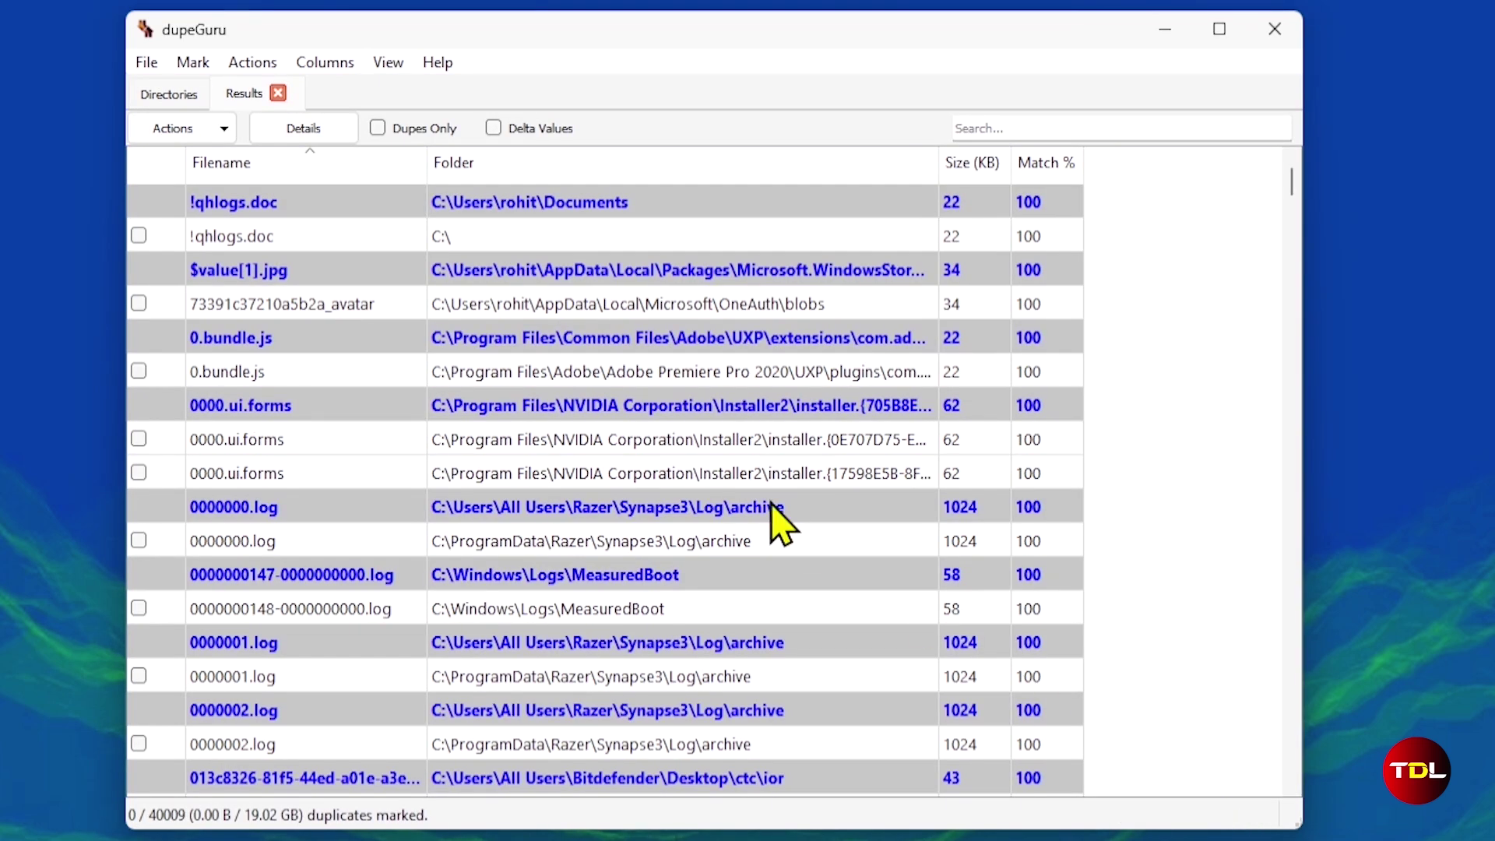
Step: Browse the results and switch the view to duplicates only
scroll(772, 514, down, 15)
scroll(773, 505, down, 20)
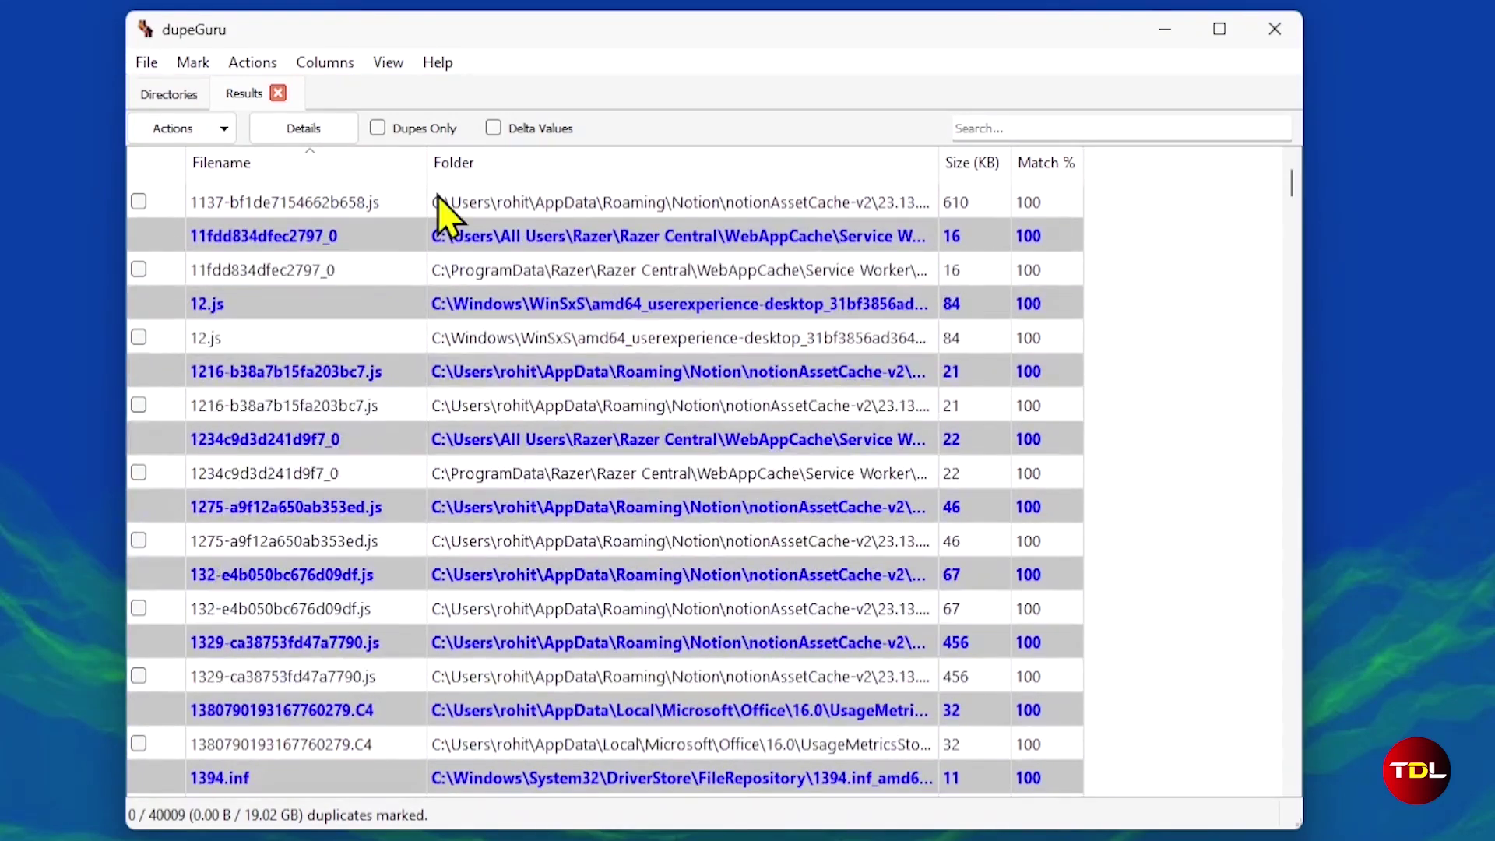
click(379, 128)
scroll(752, 545, down, 12)
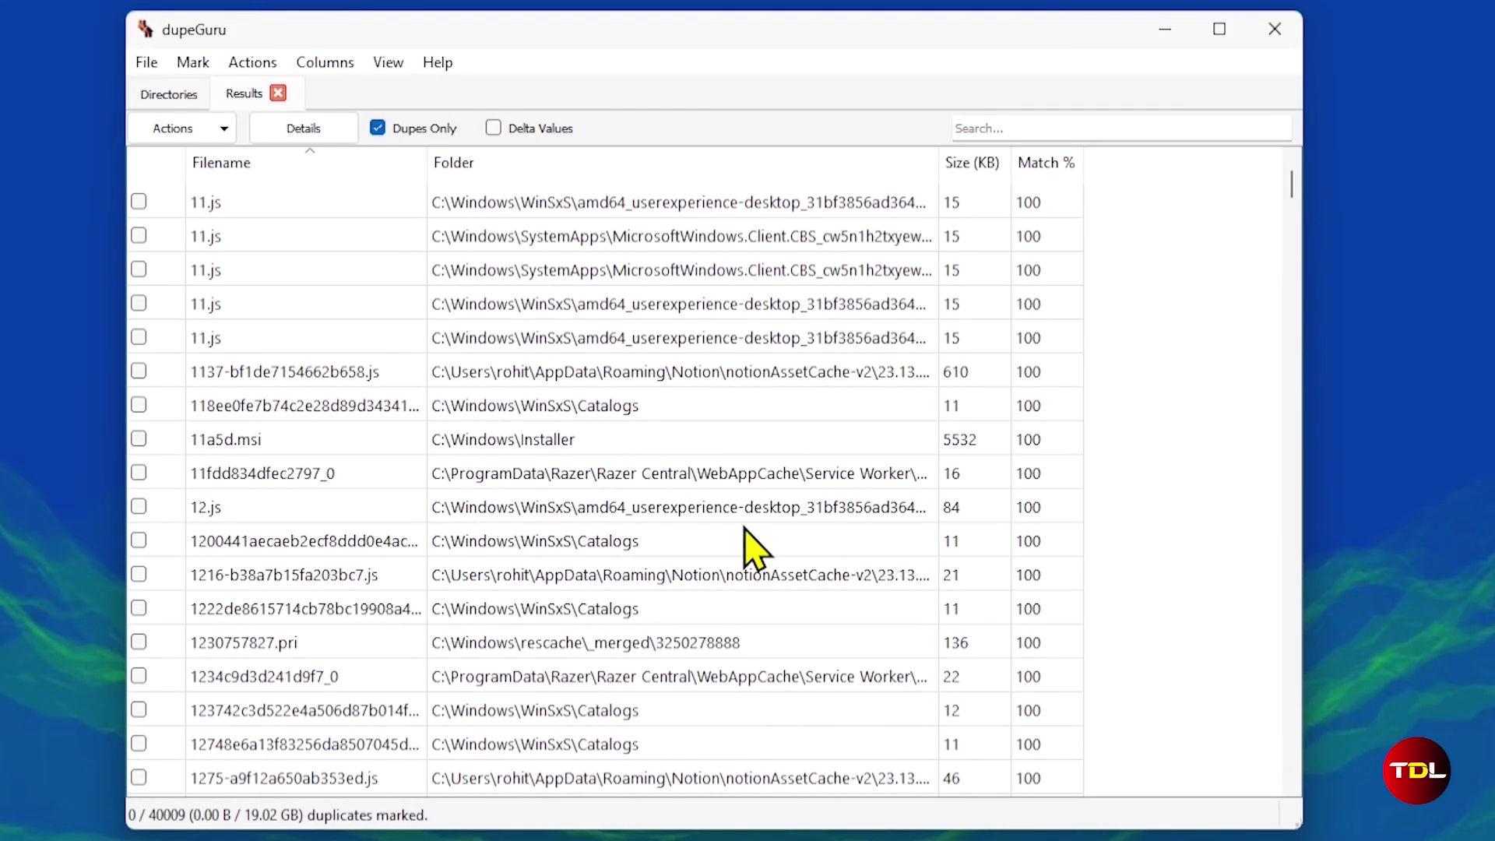
scroll(752, 545, down, 15)
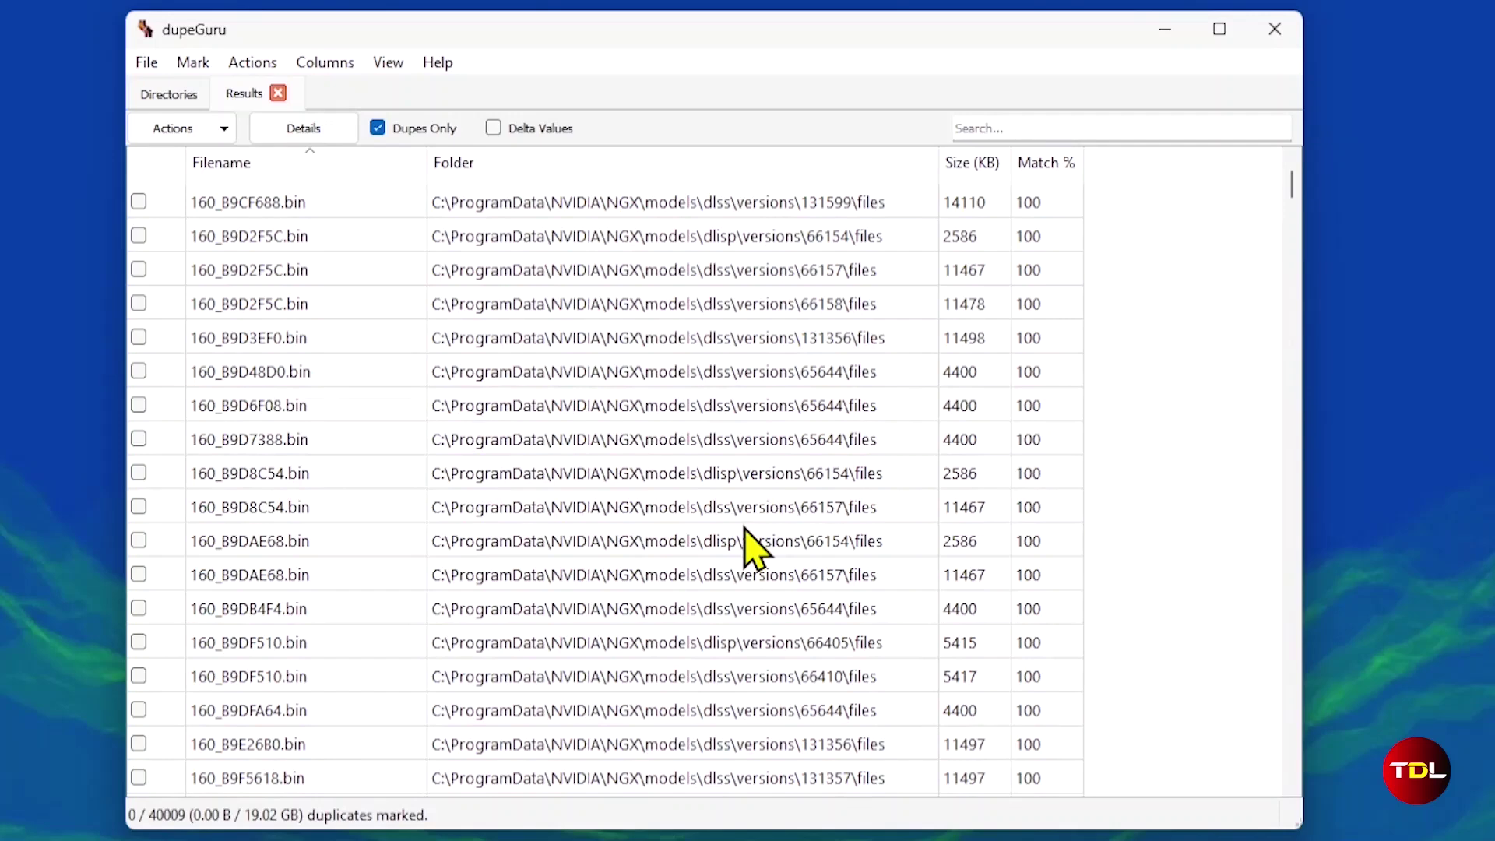
Step: Filter the results by 'testing' and show reference files alongside the duplicates
click(1089, 125)
text(testing)
key(Return)
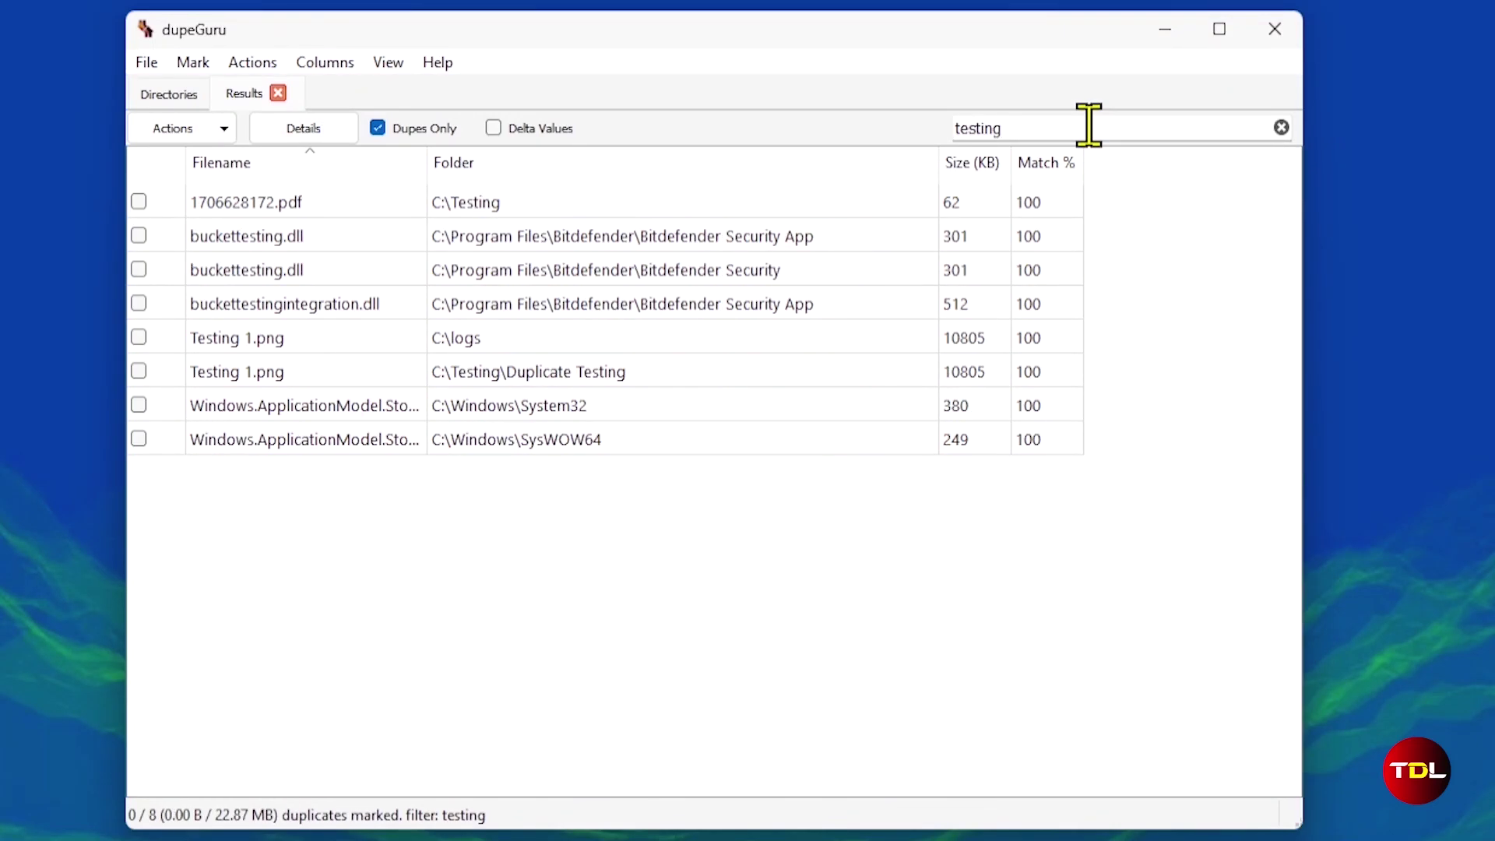
click(379, 128)
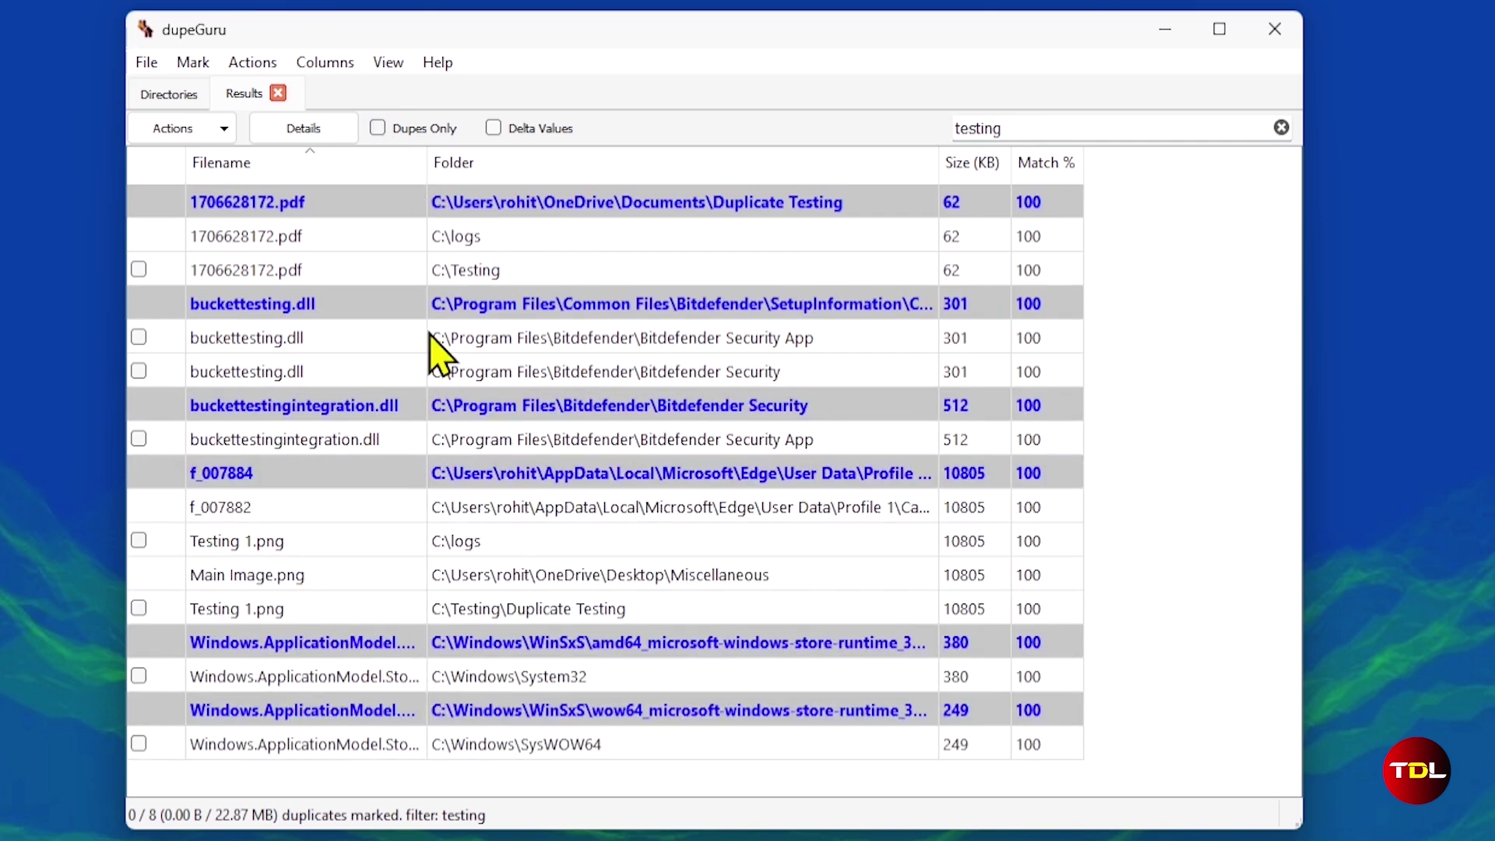
Step: Mark 1706628172.pdf in C:\Testing and Testing 1.png, then recycle them, linking to references
click(256, 240)
click(138, 270)
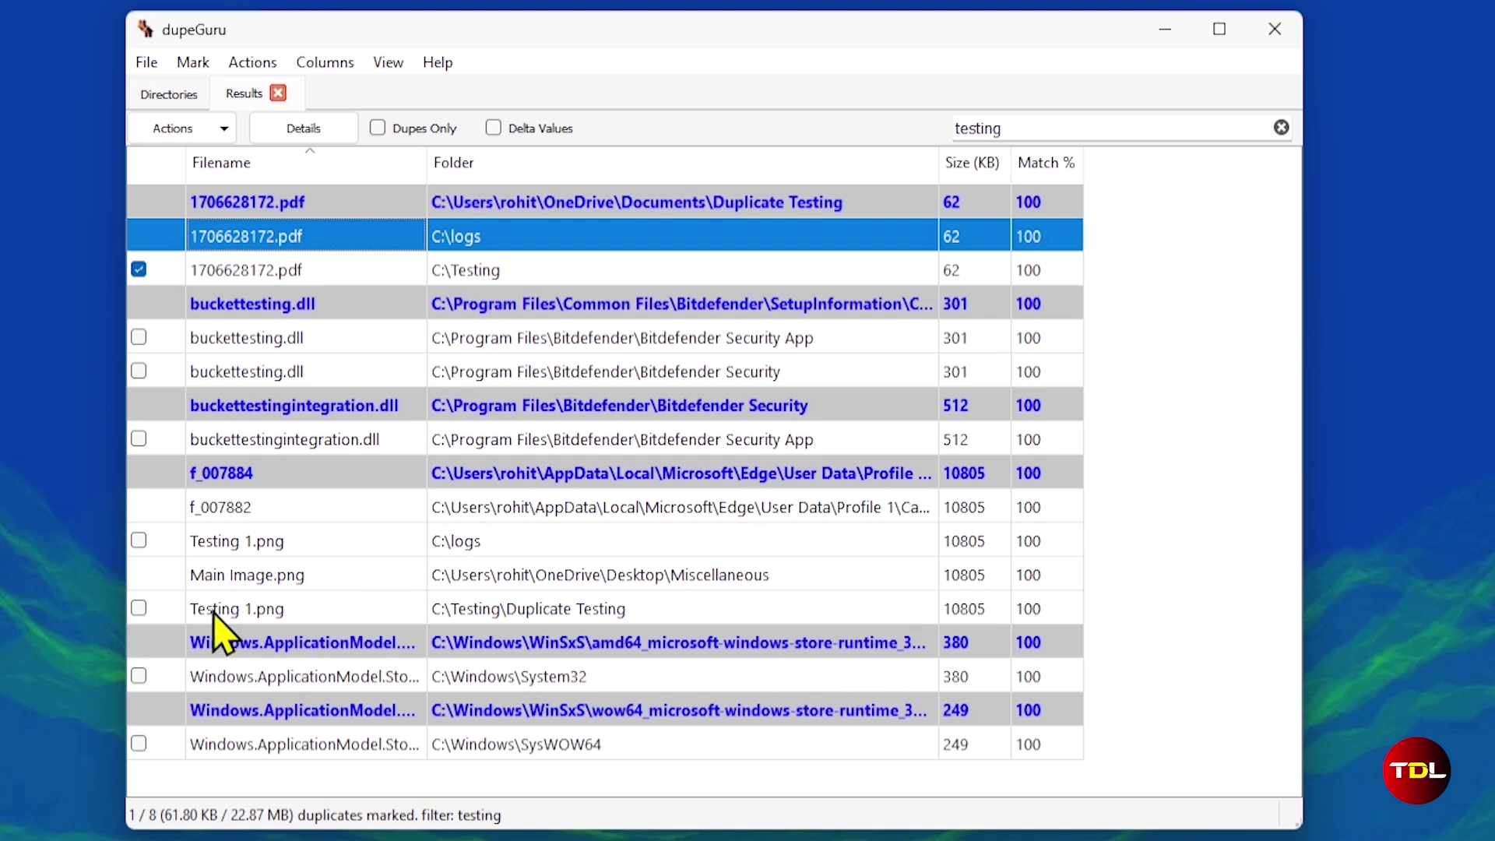
click(140, 610)
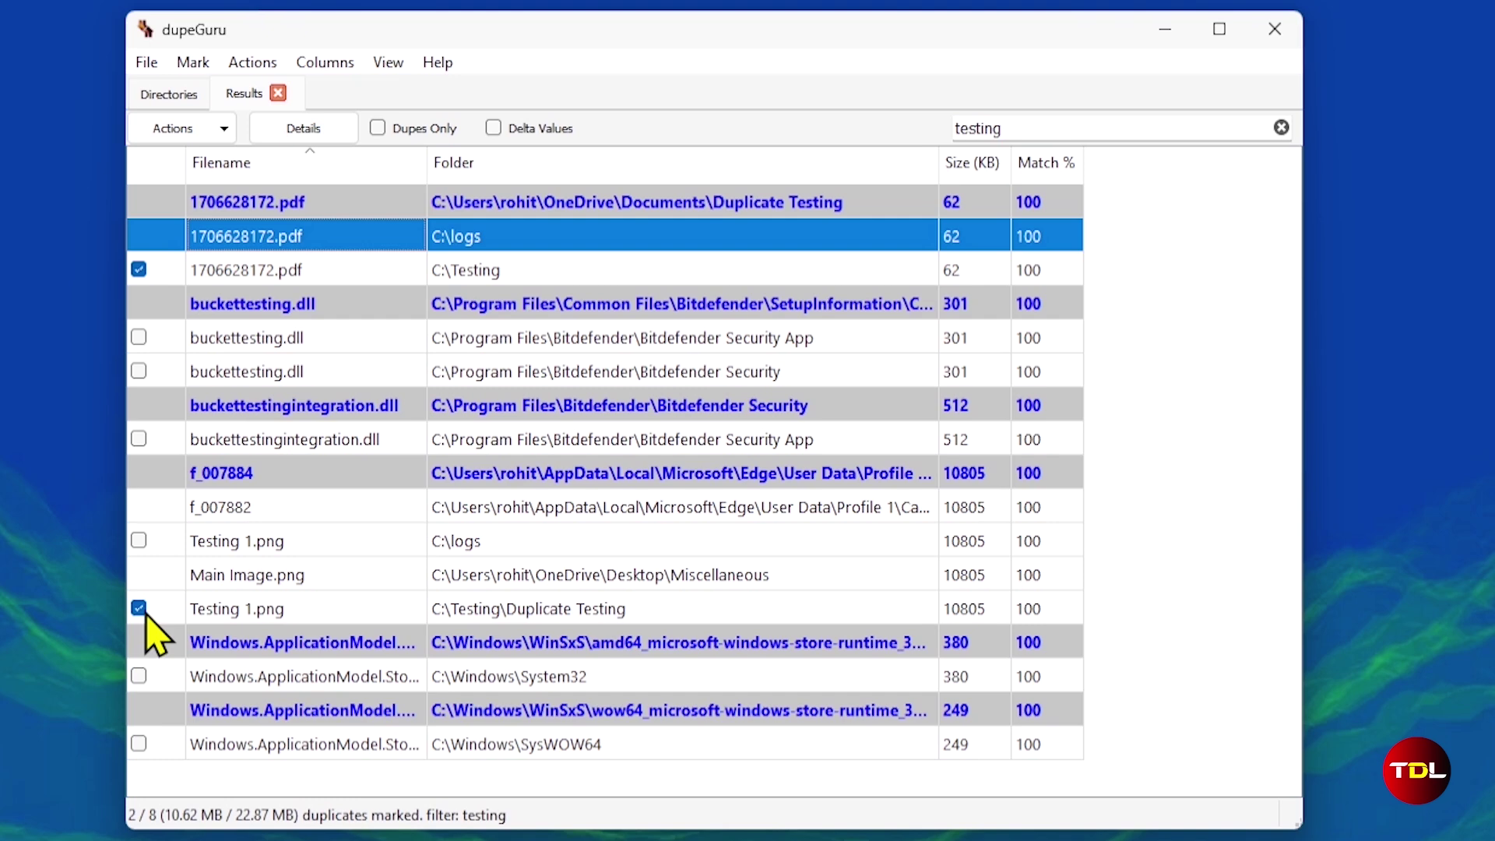
right_click(242, 611)
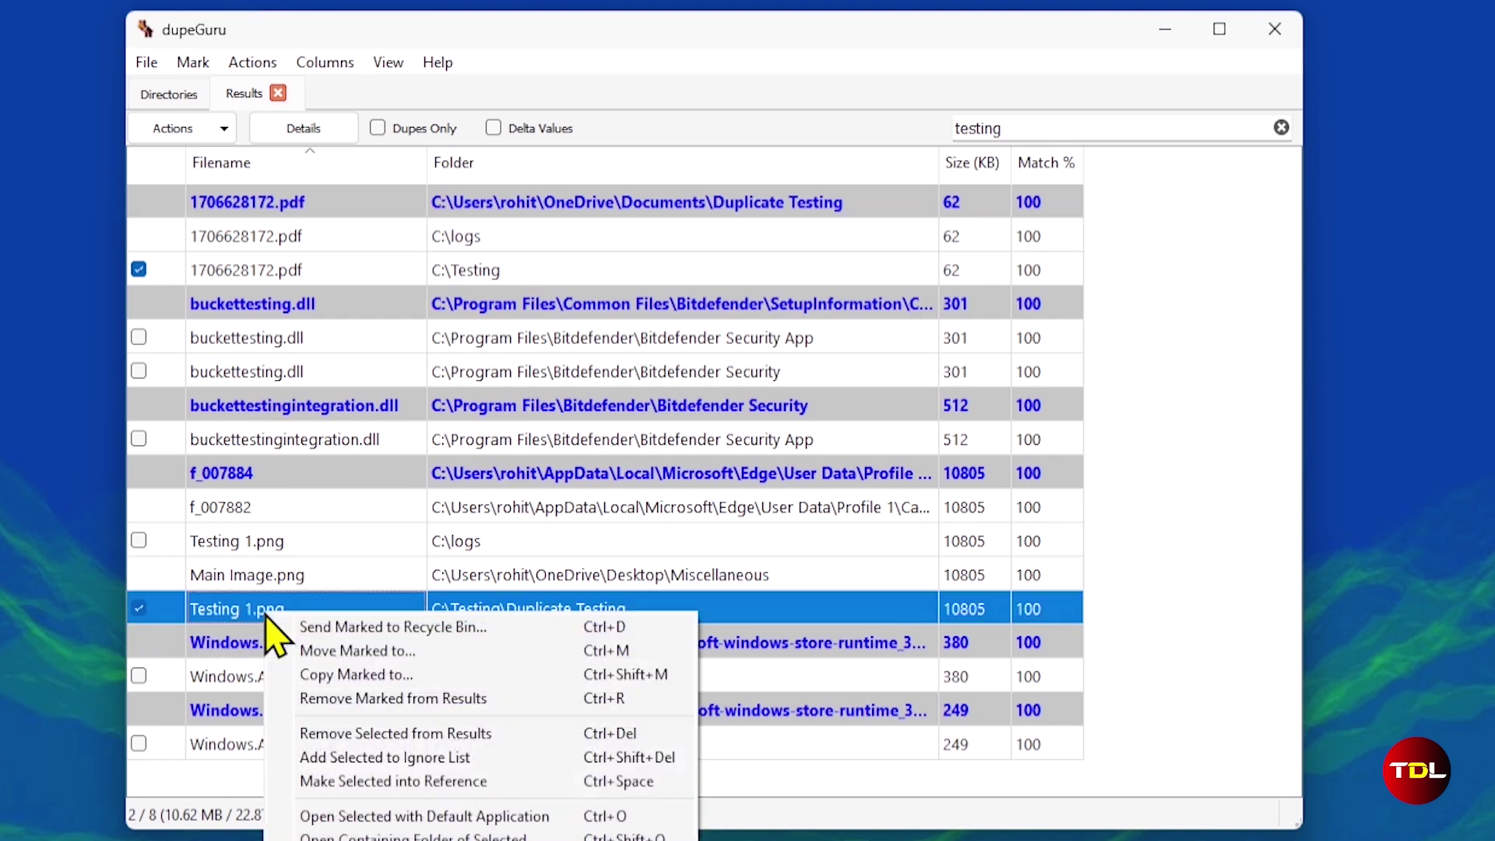
click(303, 619)
click(570, 349)
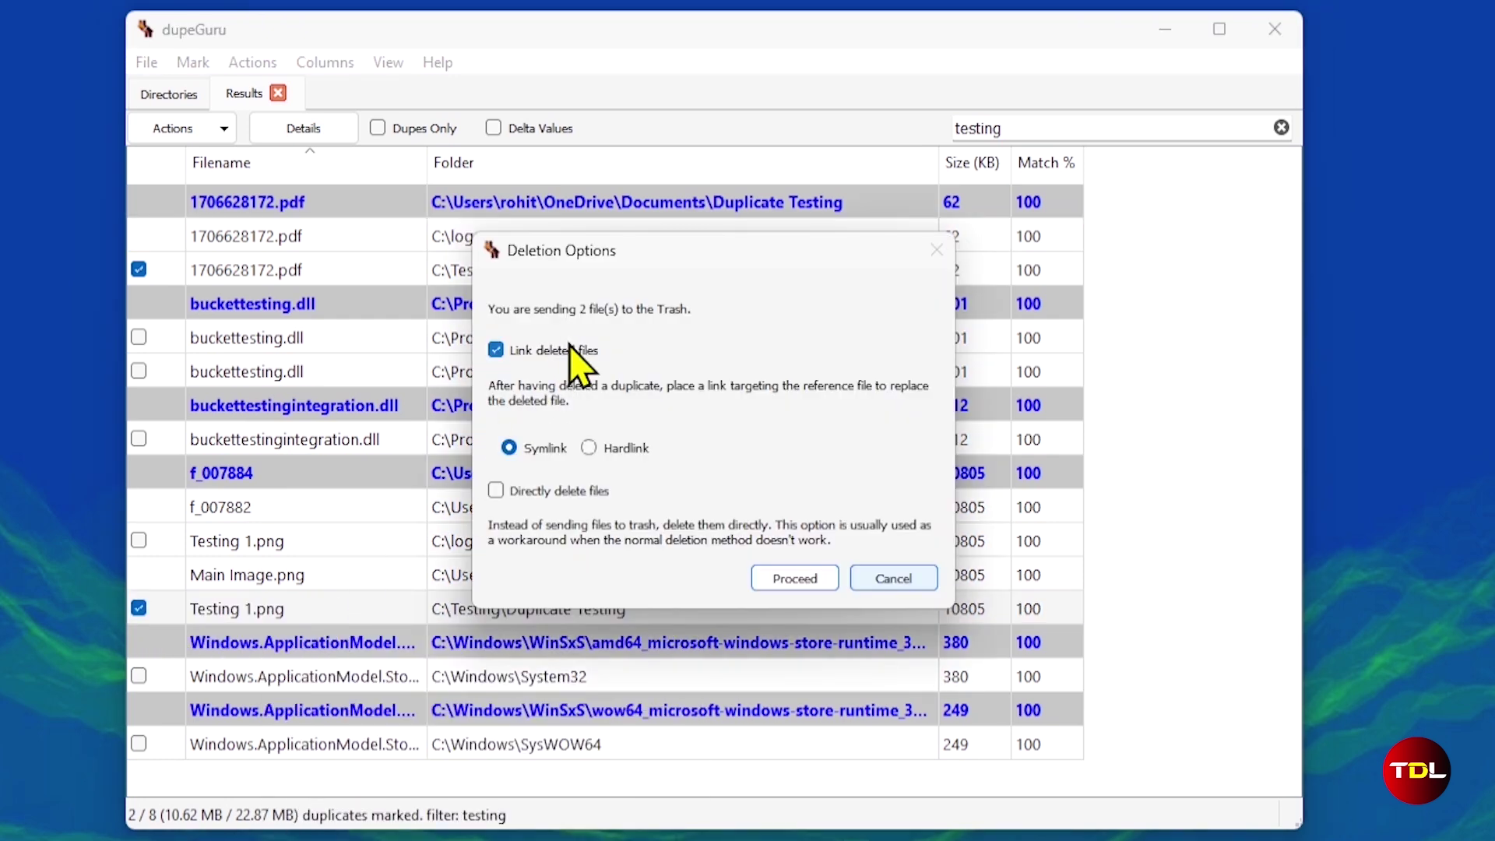
click(787, 577)
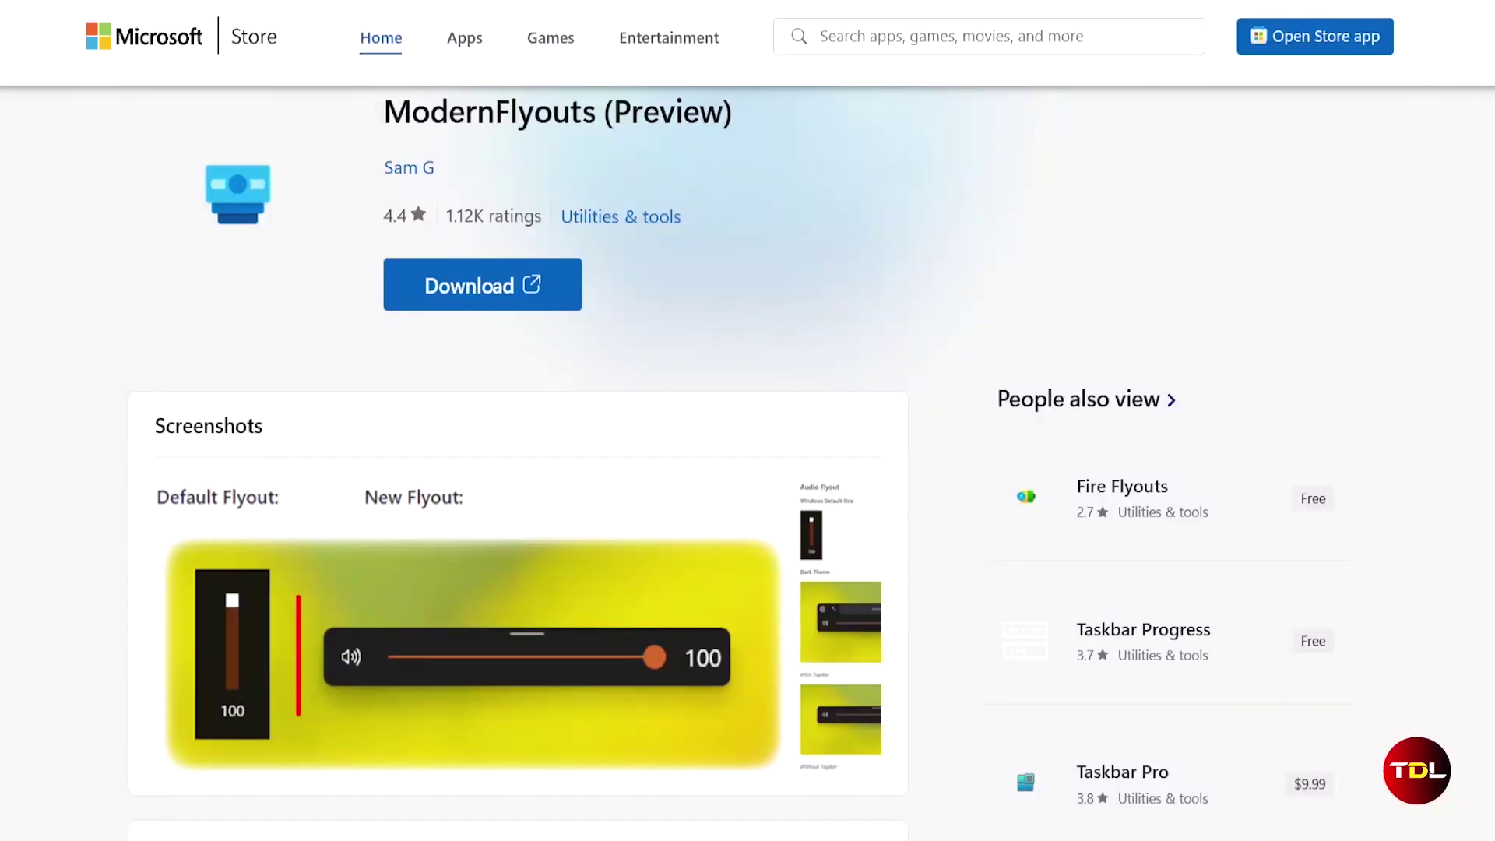
Step: Scroll the ModernFlyouts Store page down to its Description of supported flyouts
scroll(730, 462, down, 3)
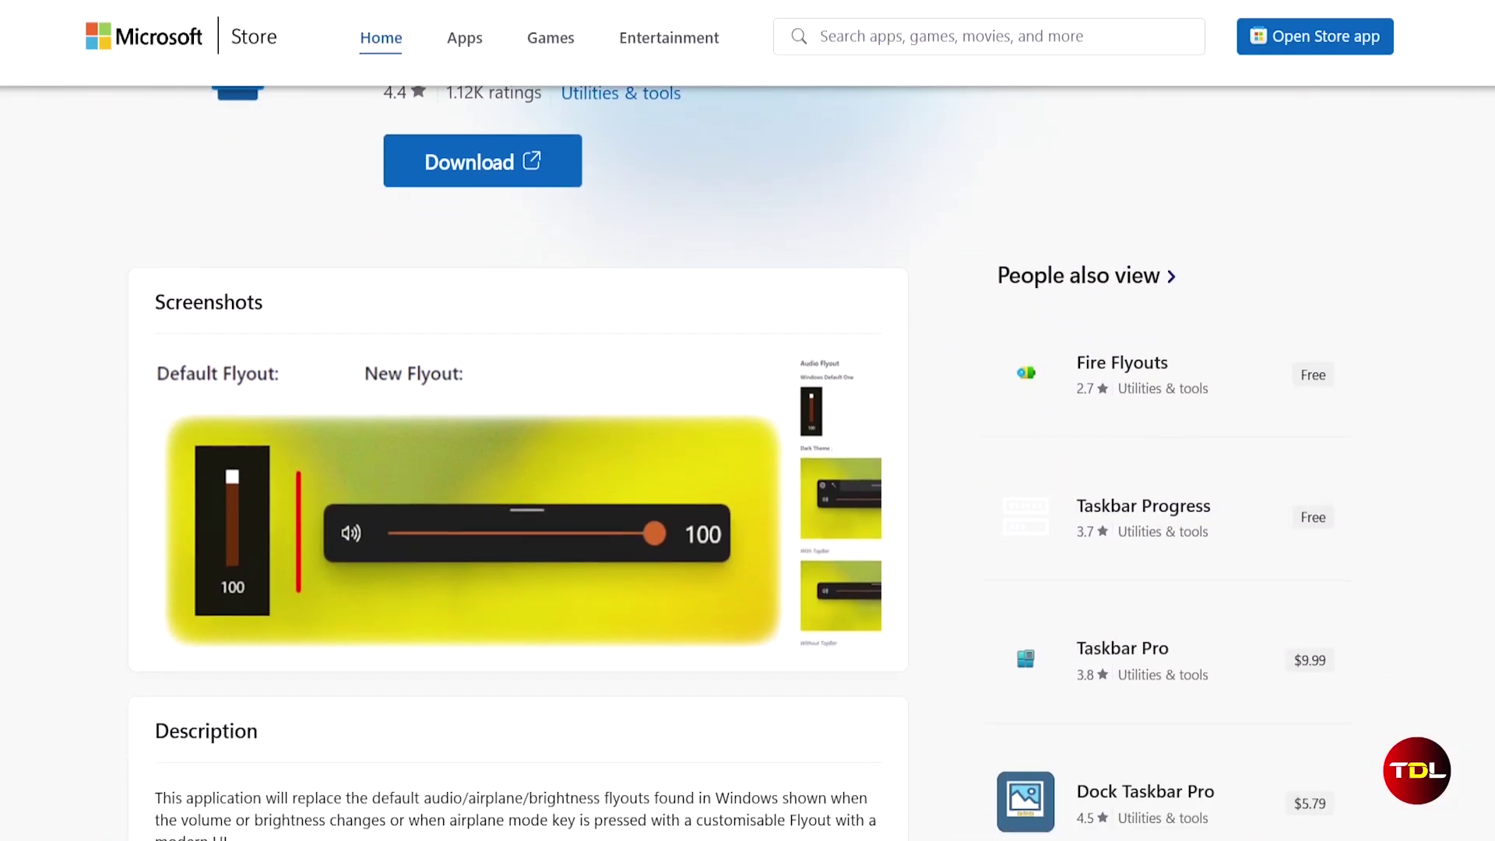
scroll(730, 463, down, 3)
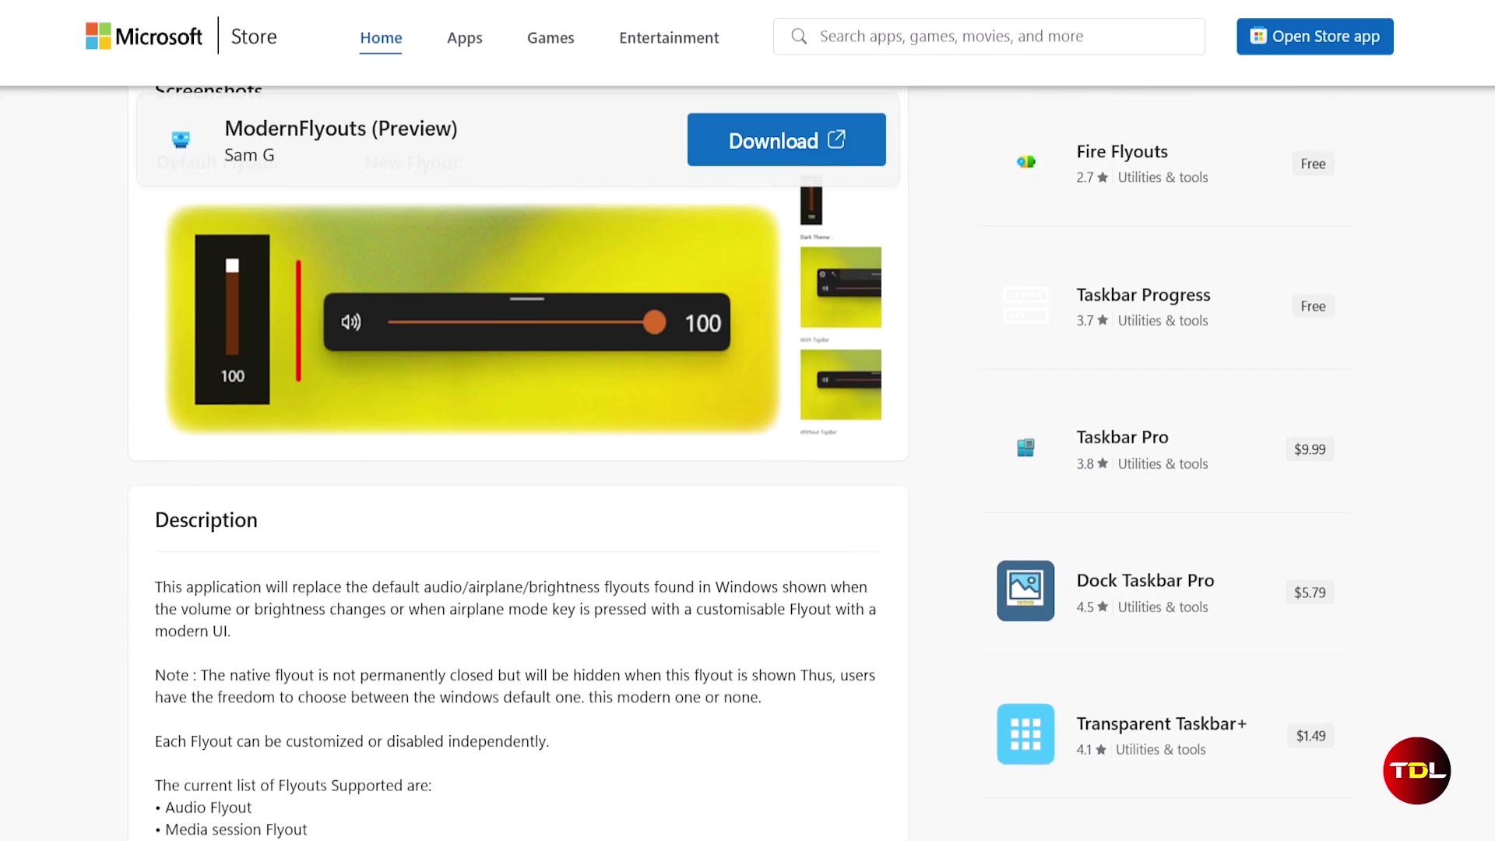
scroll(730, 462, down, 3)
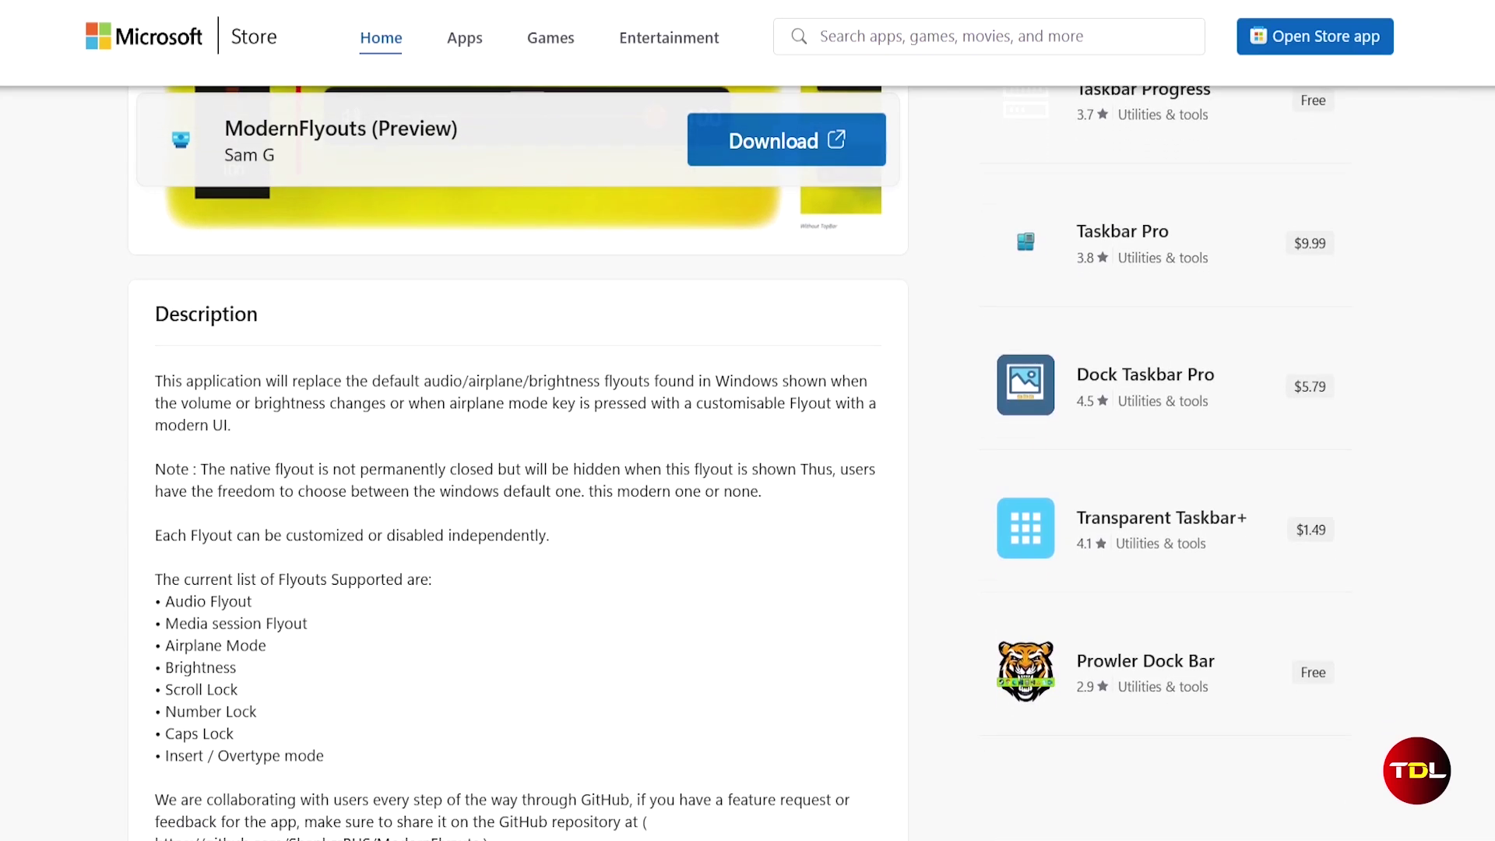
scroll(730, 462, down, 2)
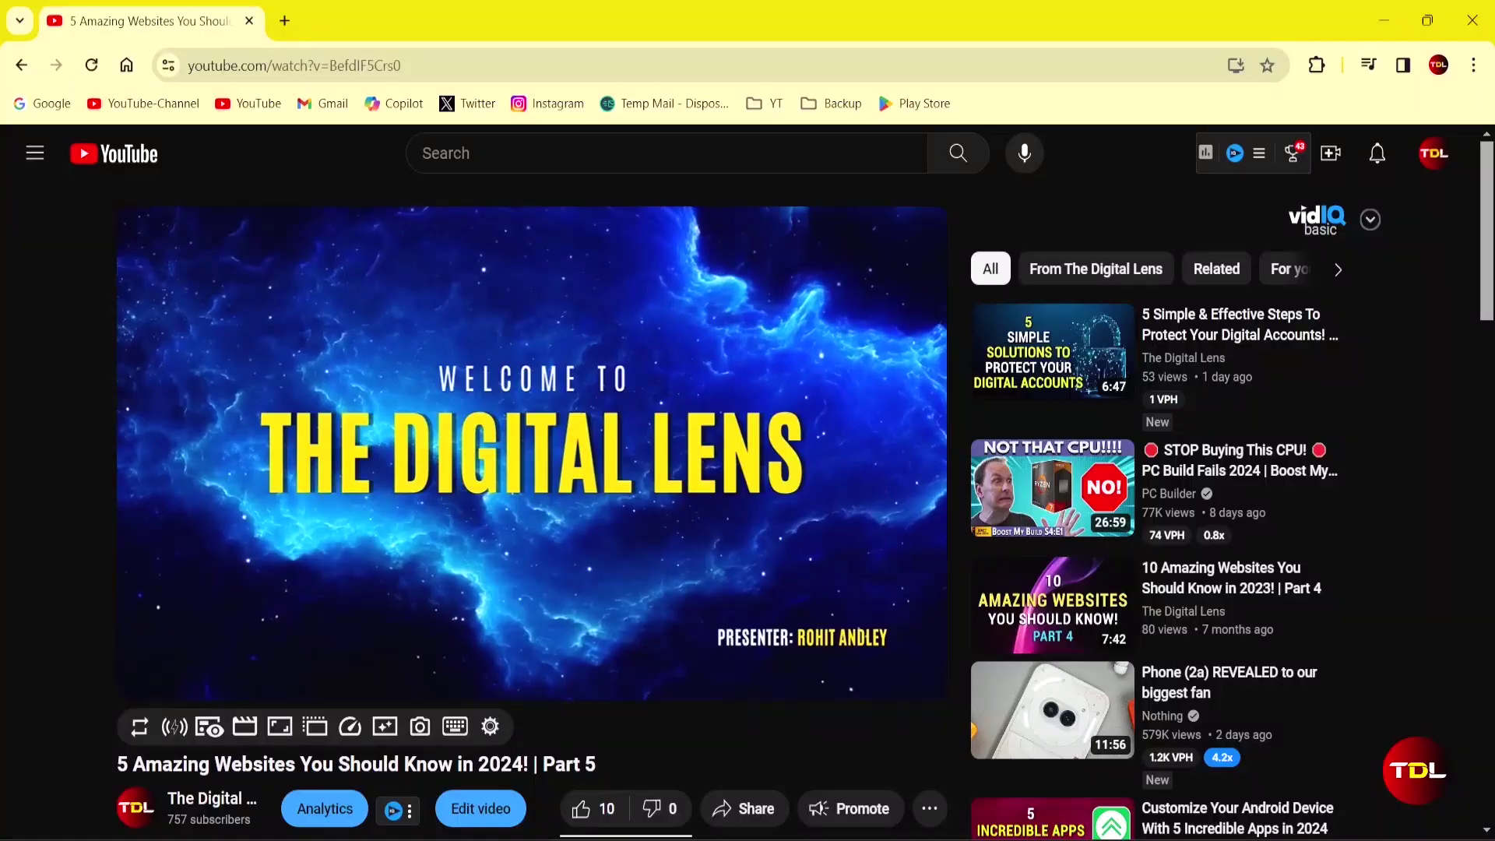
Step: Set the volume to 18 and jump the playing video to 2:36 from the flyout
key(XF86AudioRaiseVolume)
key(XF86AudioRaiseVolume)
key(XF86AudioRaiseVolume)
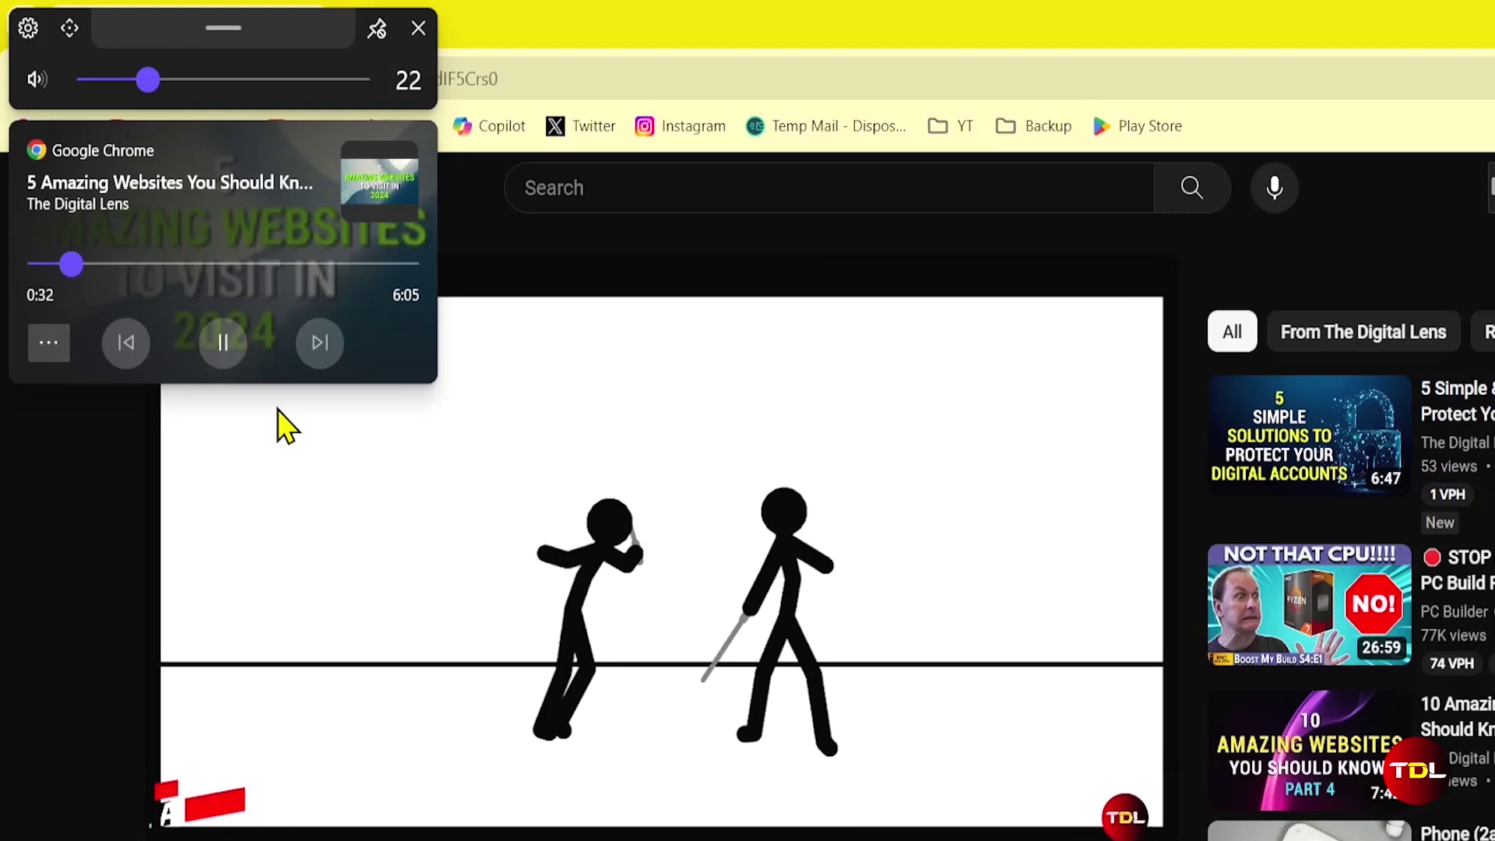
mouse_move(142, 91)
mouse_down()
mouse_move(204, 94)
mouse_move(134, 88)
mouse_up()
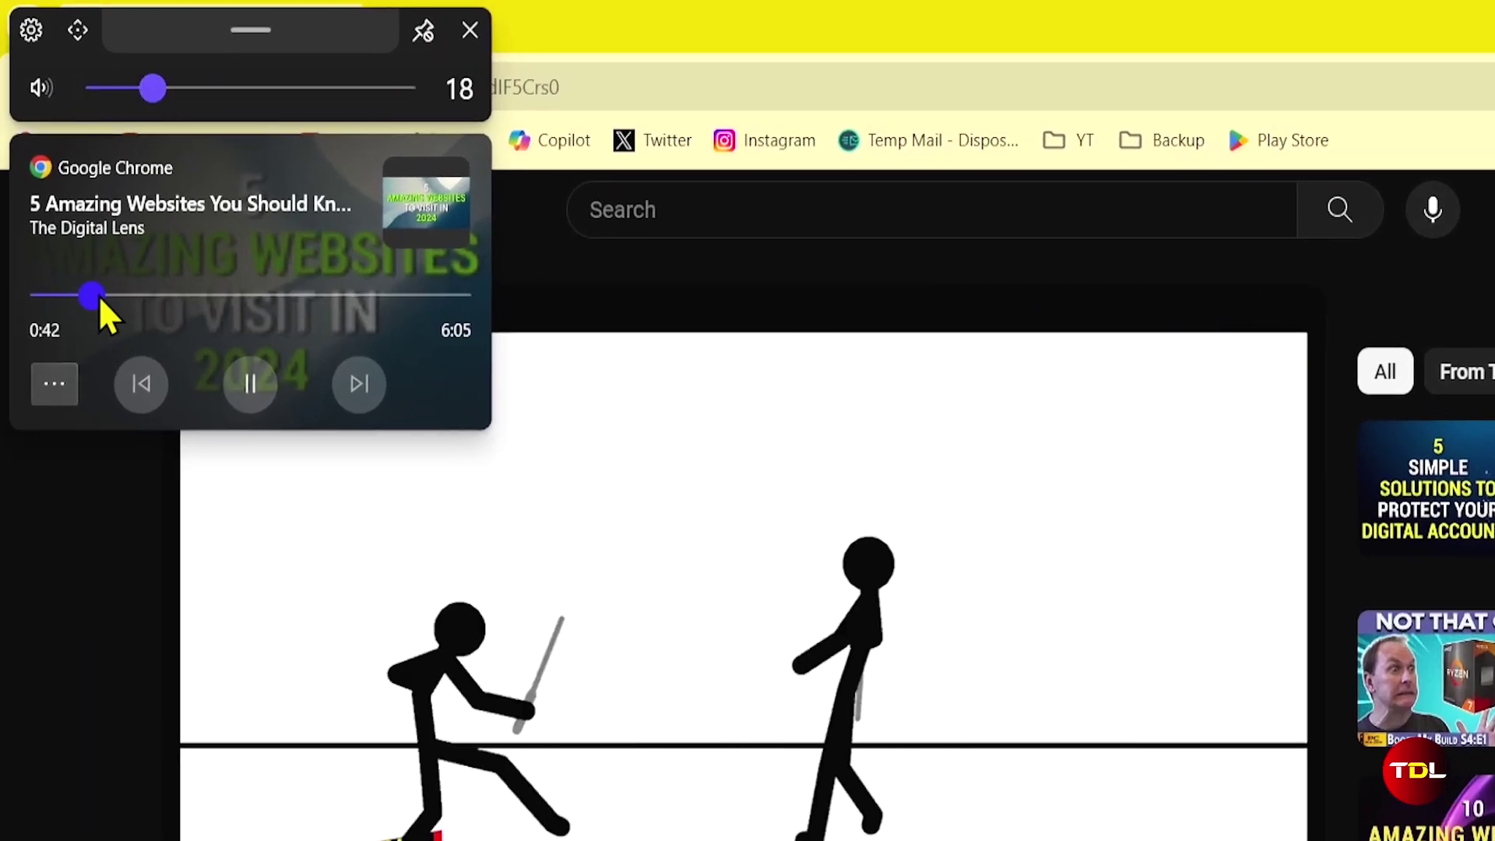
drag(98, 296, 227, 301)
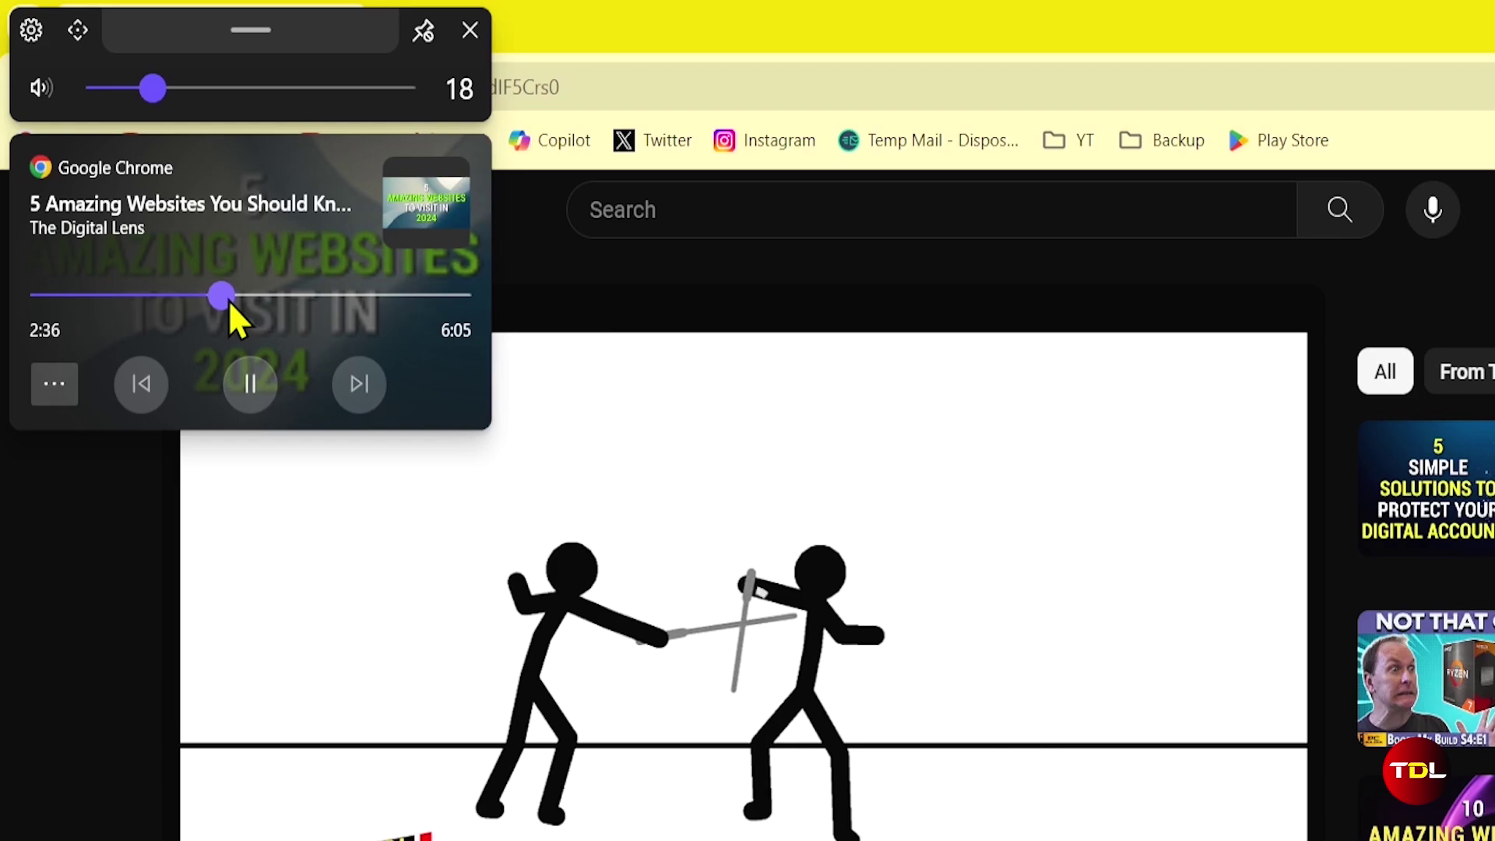
Step: Toggle the extra playback controls, move the media flyout right, and open its settings
click(47, 393)
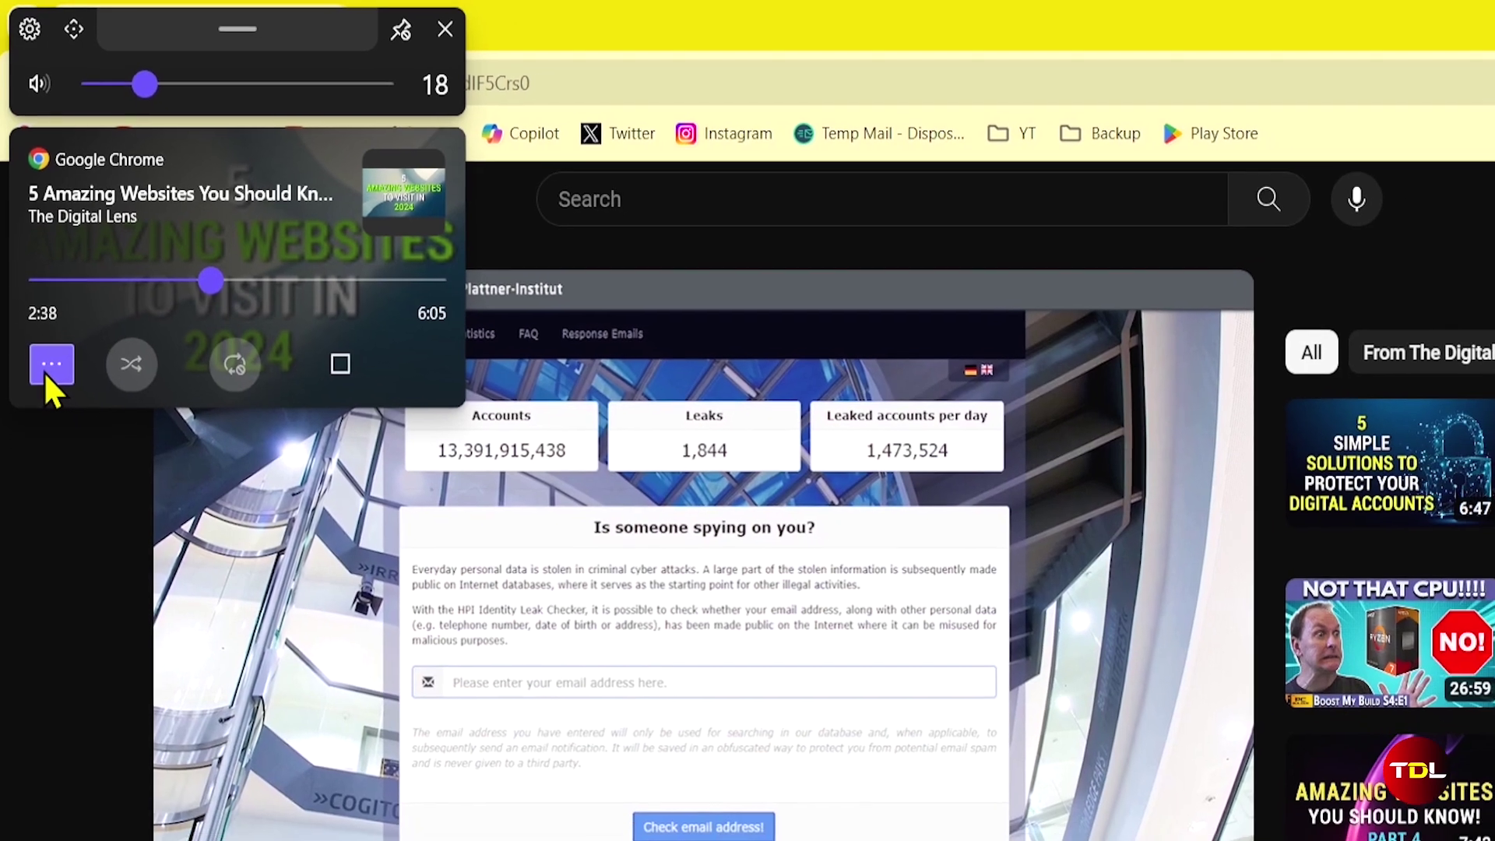
click(52, 387)
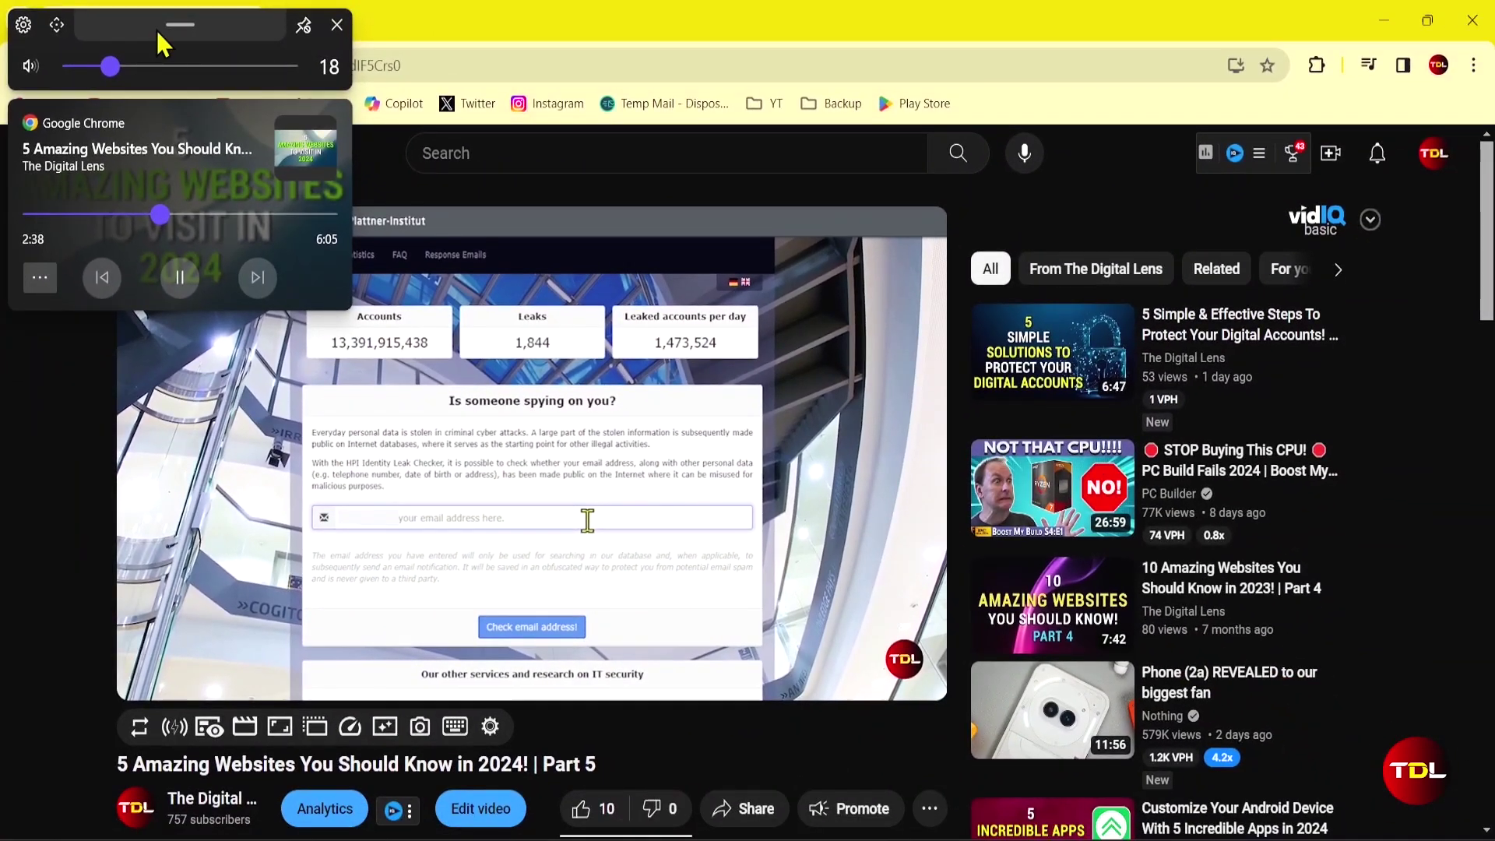
drag(157, 40, 1314, 548)
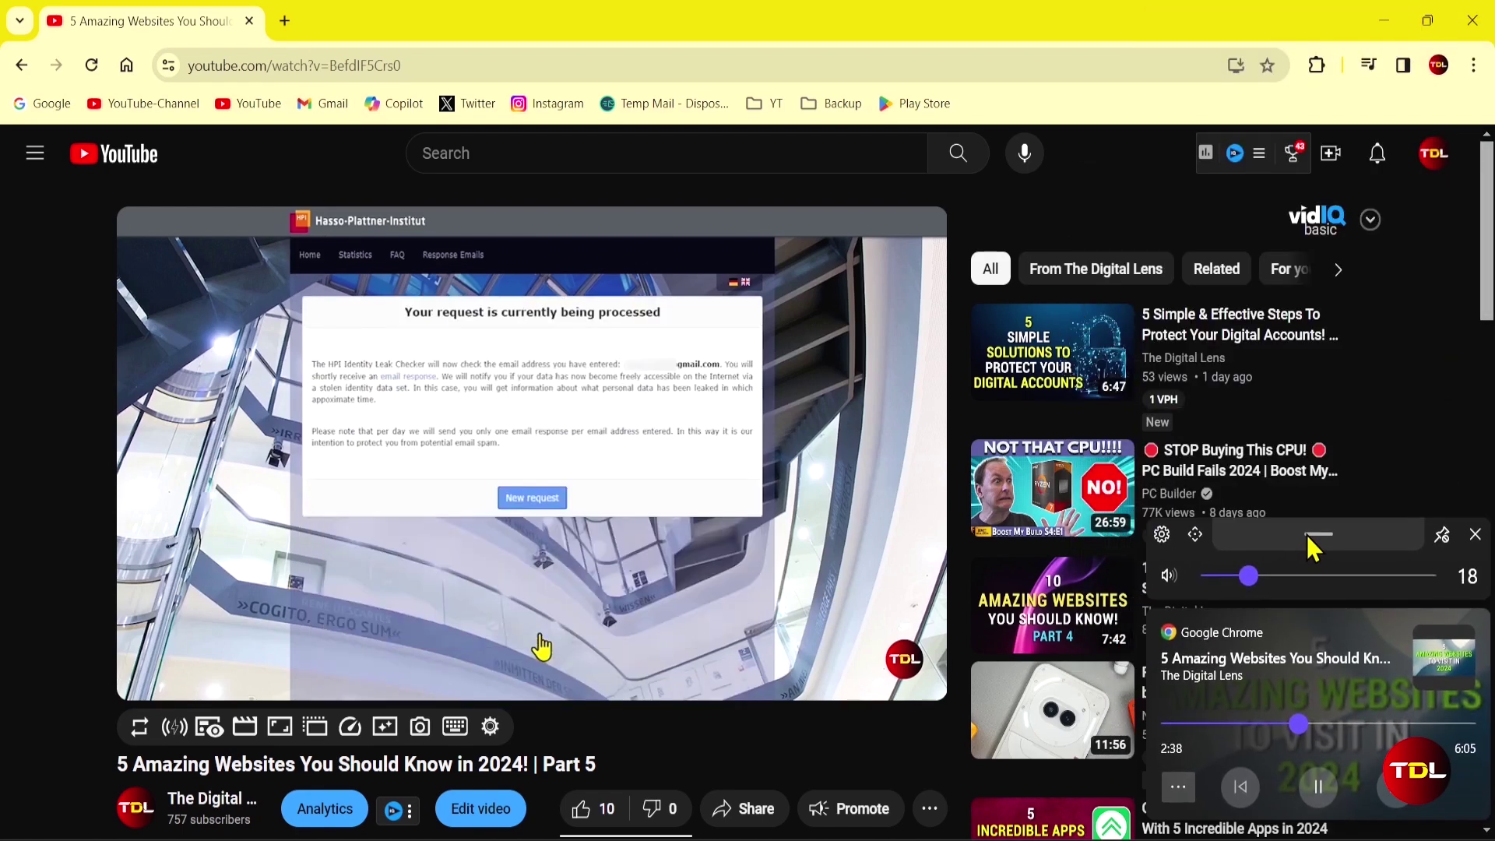
click(1162, 536)
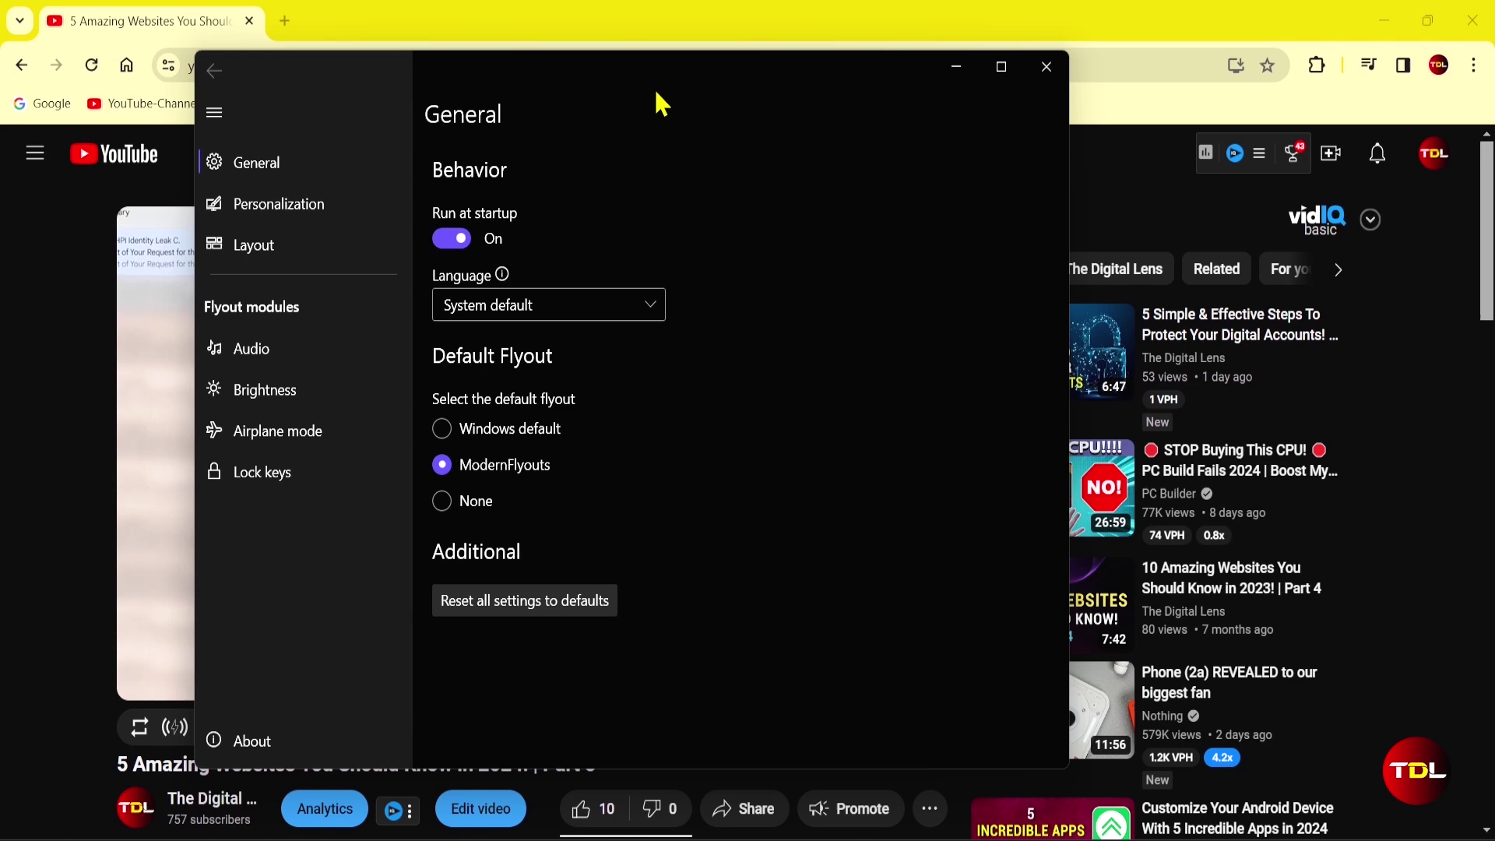
Step: Browse the personalization and layout settings, keeping the flyout timeout at 2750
click(363, 201)
scroll(760, 512, down, 5)
mouse_move(658, 394)
mouse_down()
mouse_move(595, 403)
mouse_move(637, 412)
mouse_up()
click(619, 704)
click(651, 703)
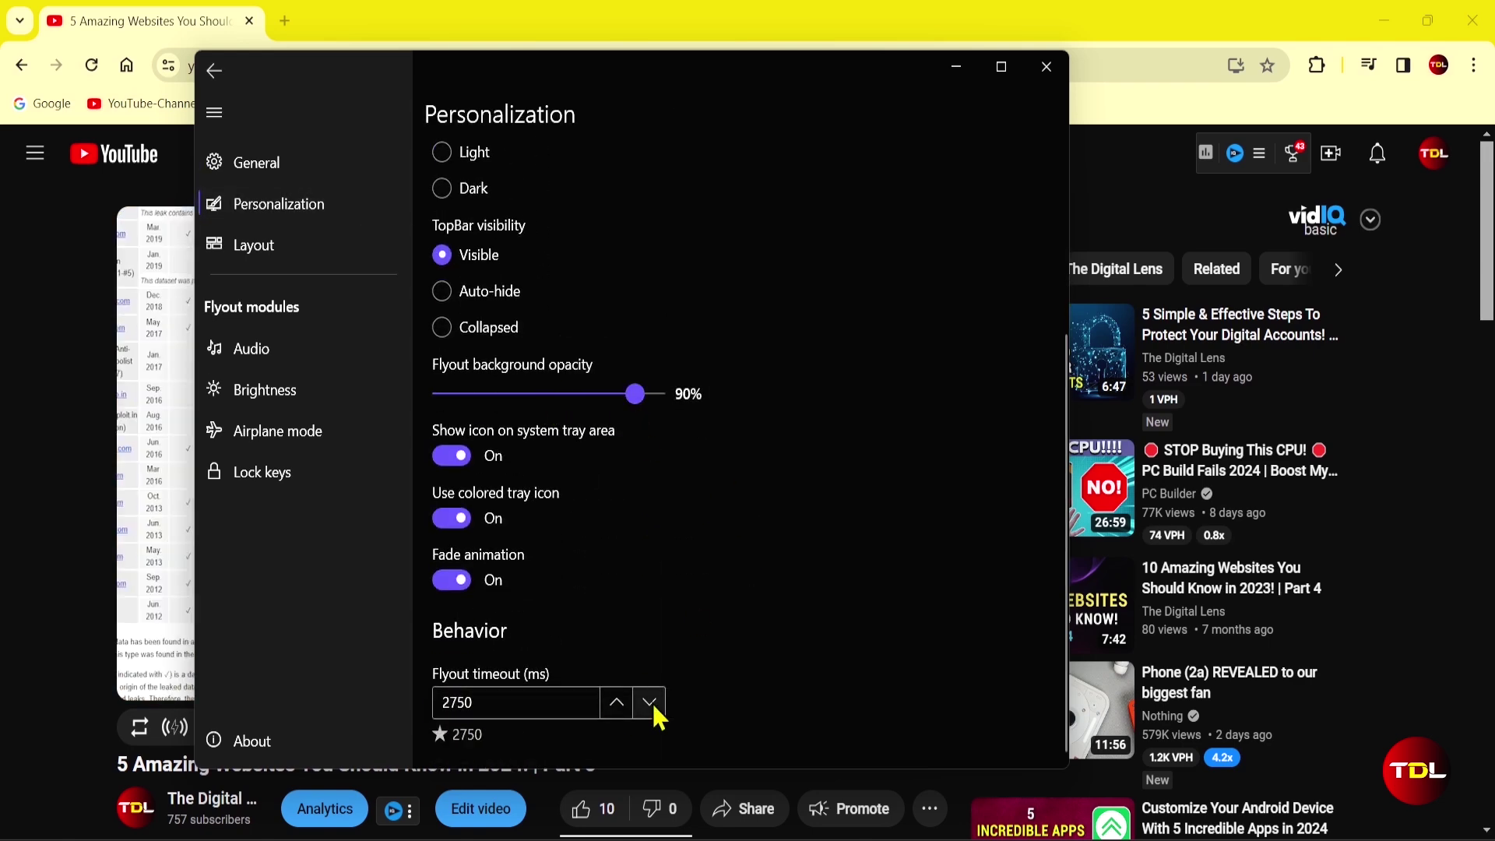
click(263, 241)
scroll(617, 584, down, 3)
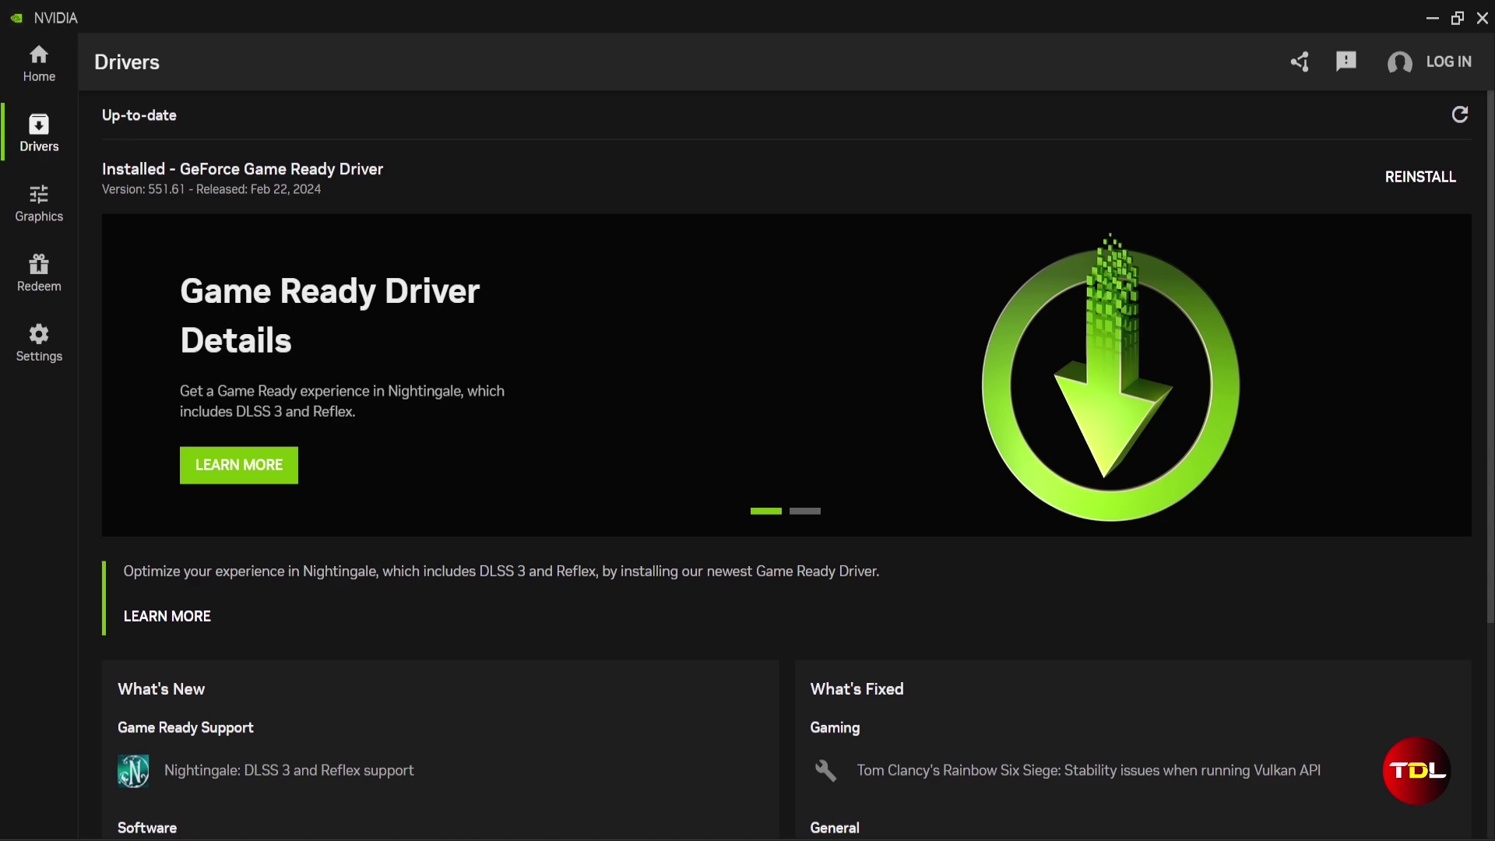
Step: Raise the volume on the flyout and move the media flyout to the upper left
key(XF86AudioRaiseVolume)
key(XF86AudioRaiseVolume)
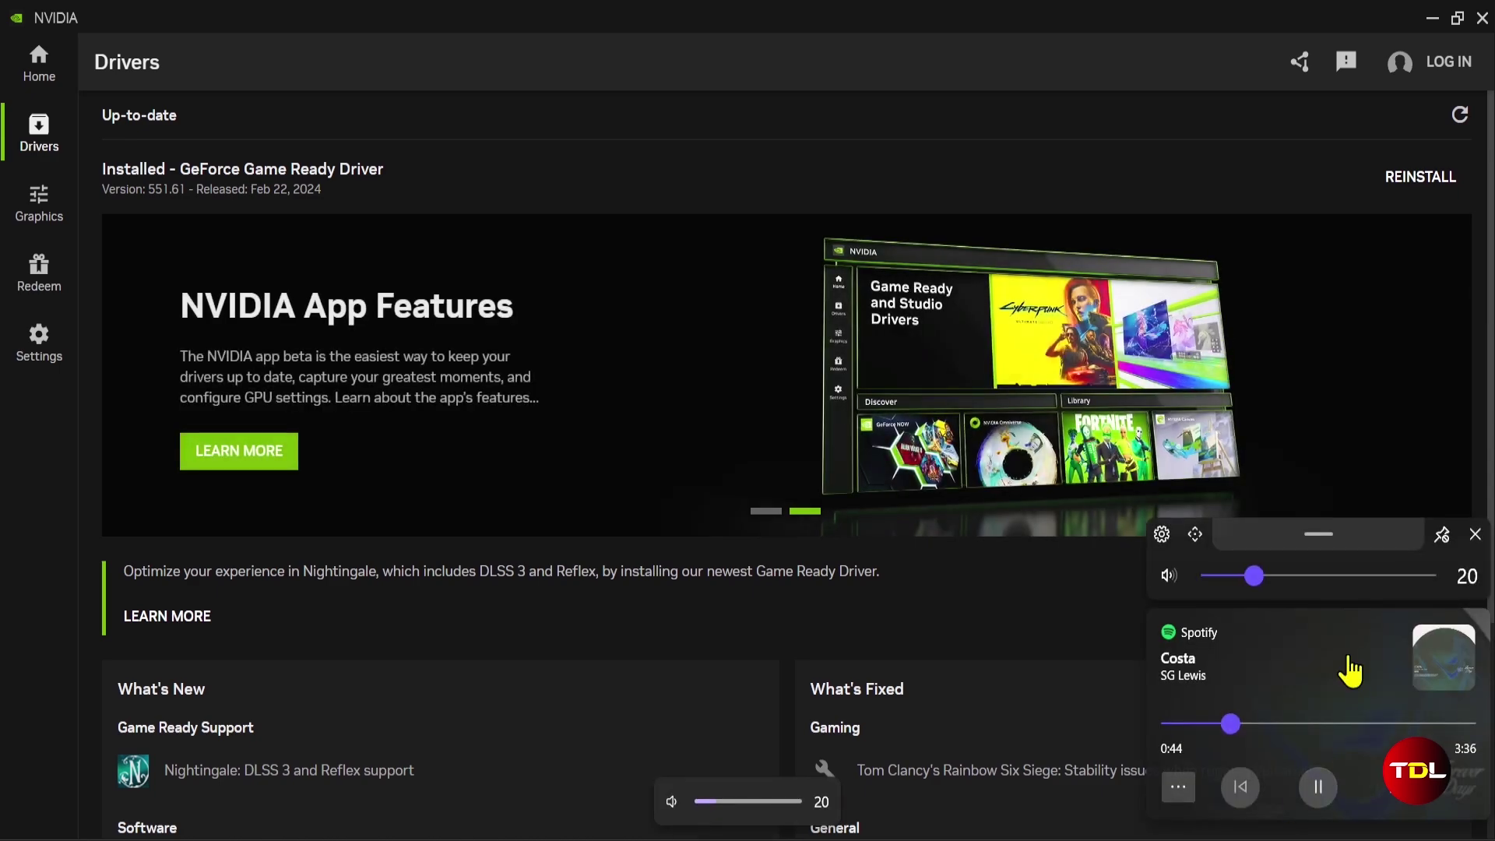
click(1291, 576)
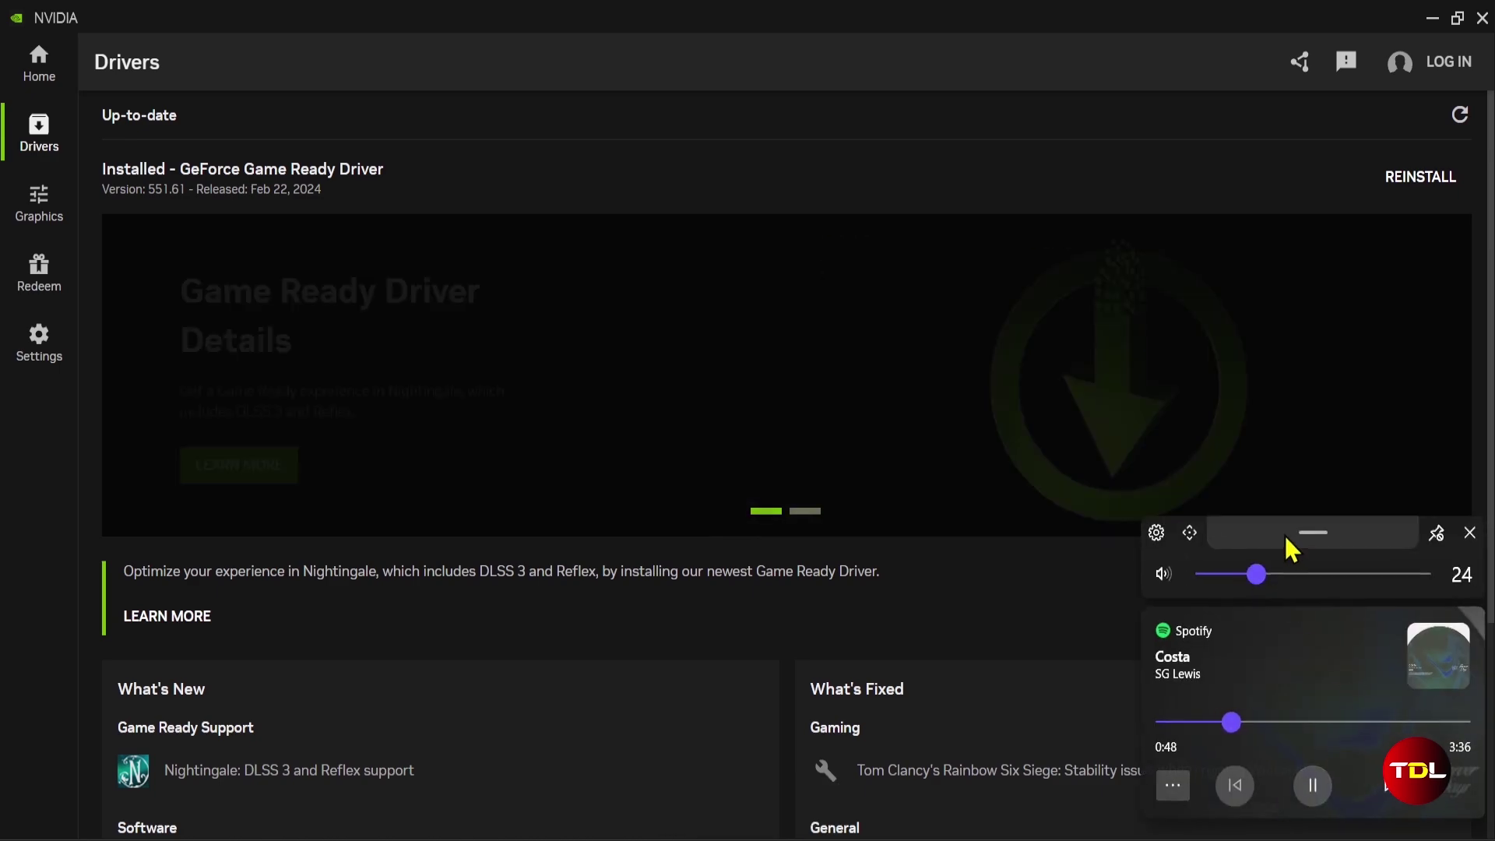
drag(1285, 545, 244, 110)
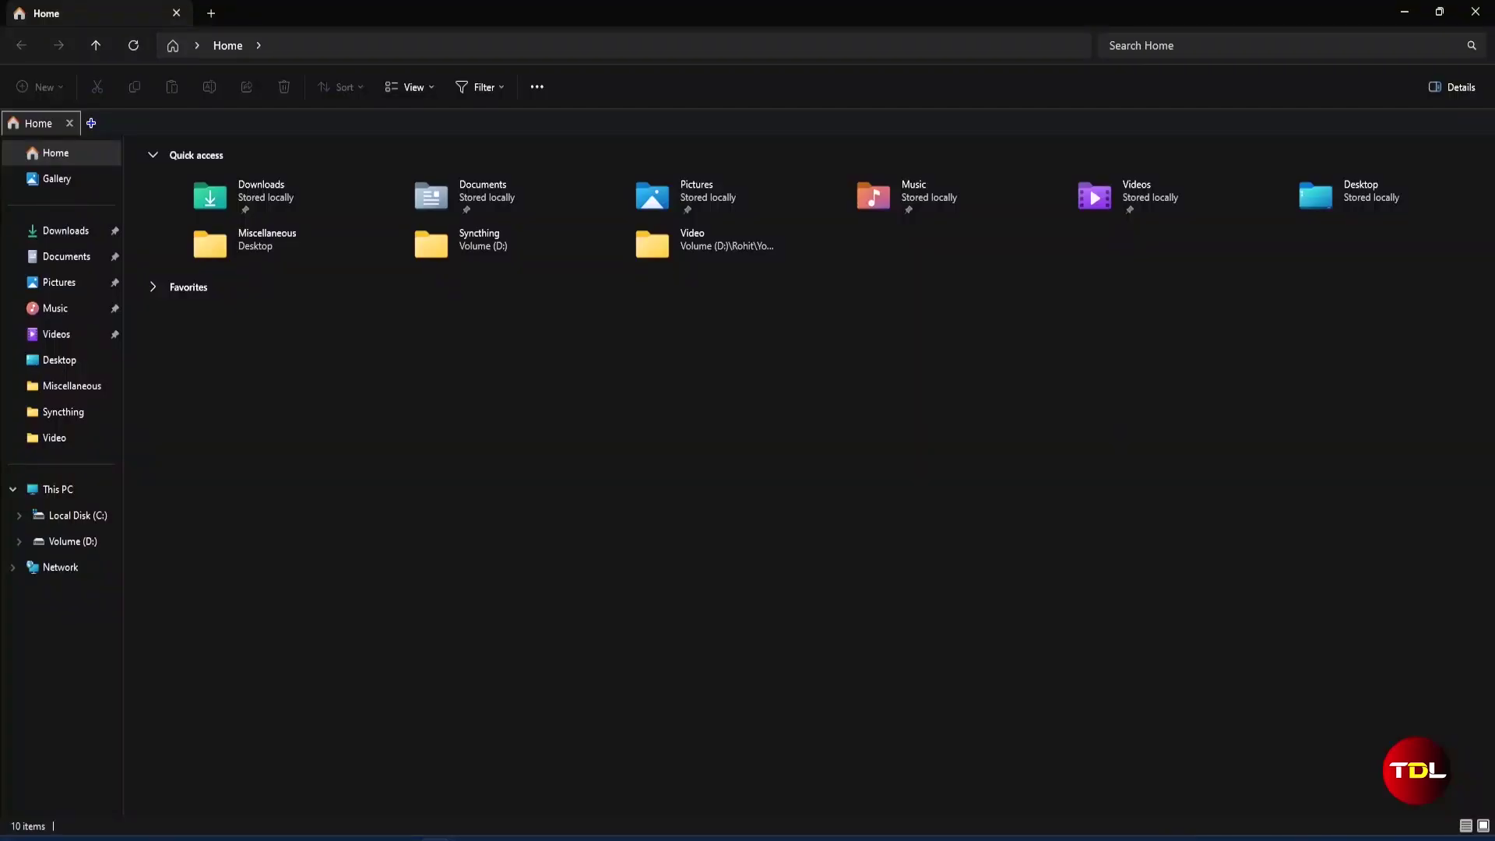
Step: Open Syncthing's .stfolder as a tab from the Home tab's subfolder menu
mouse_move(16, 124)
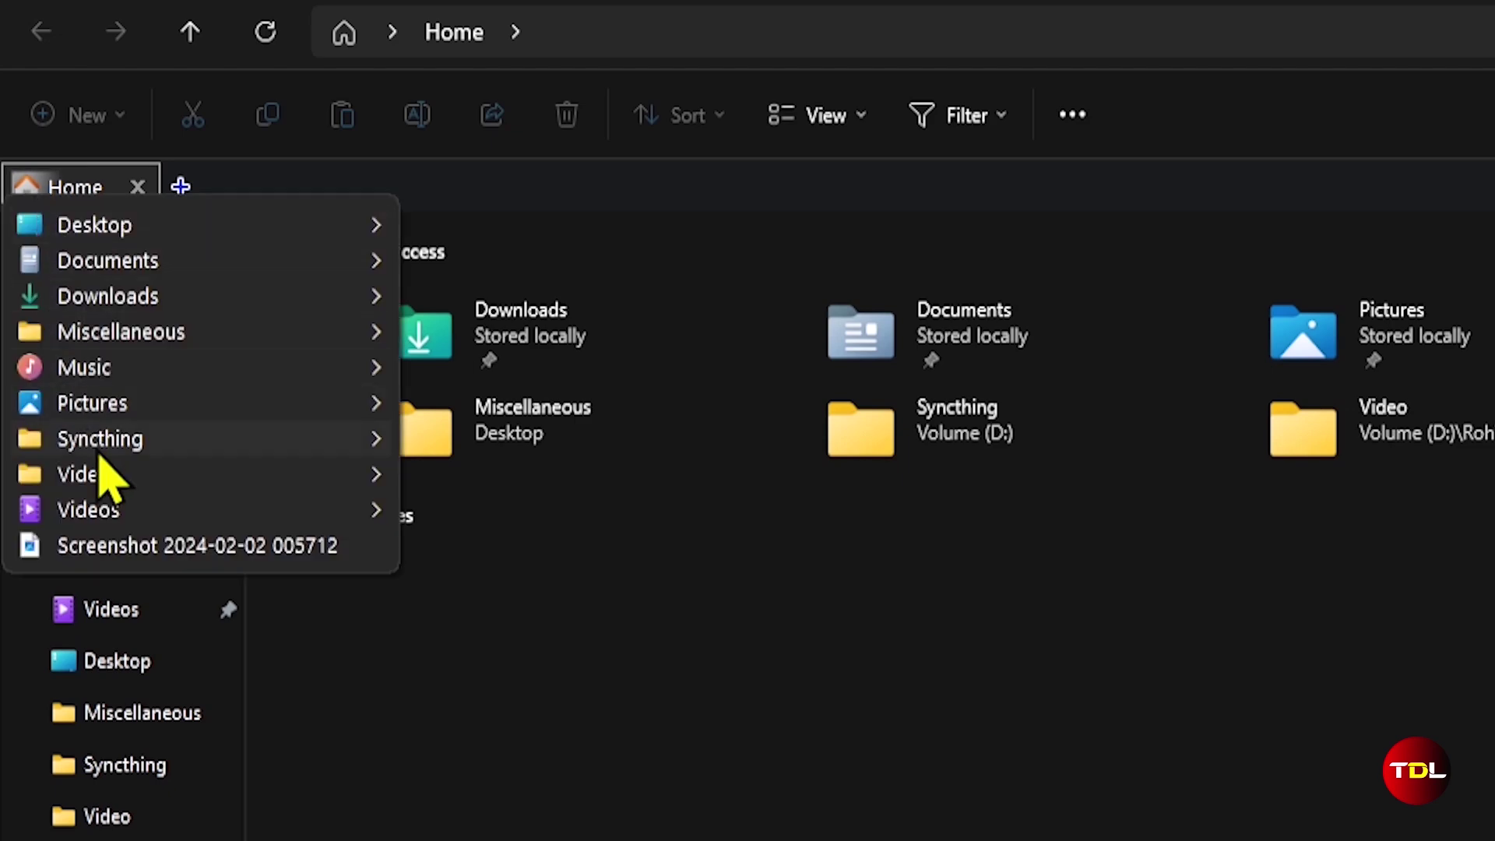
mouse_move(109, 438)
click(467, 440)
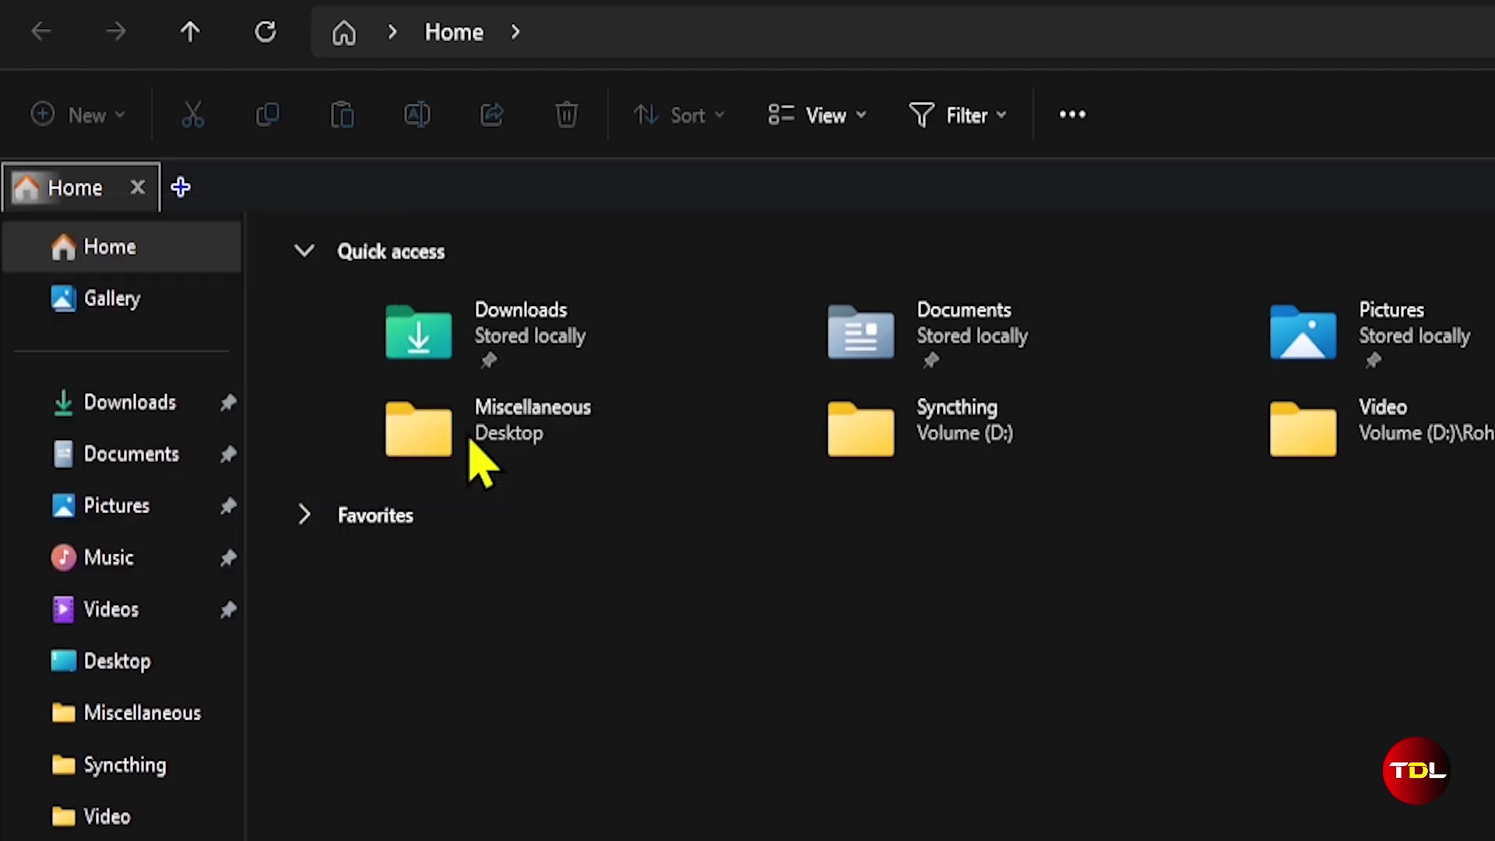
Step: Lock the .stfolder tab, then unlock it again
right_click(100, 198)
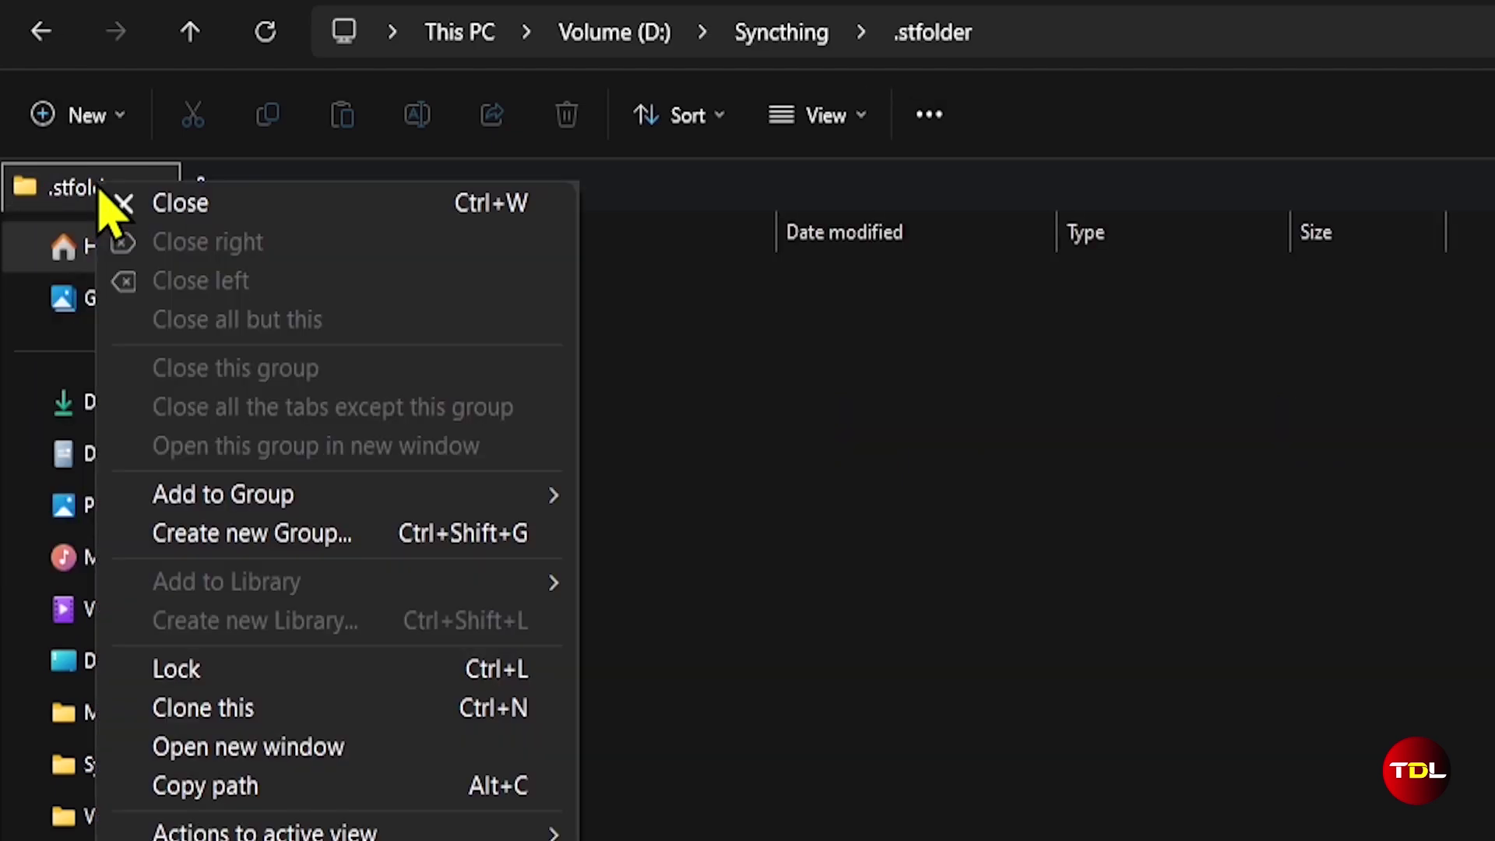
click(271, 667)
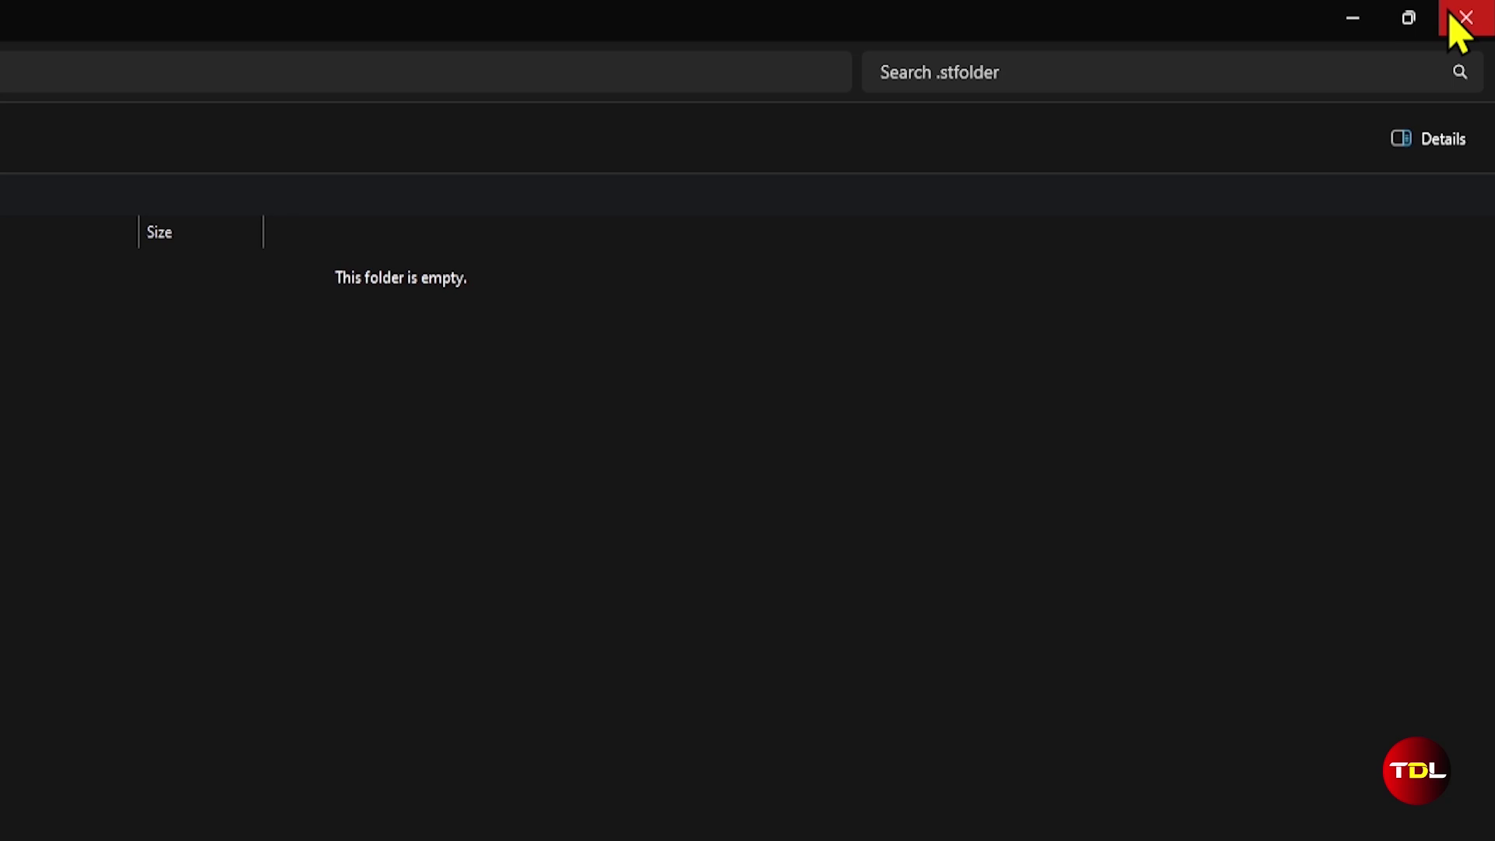
right_click(69, 218)
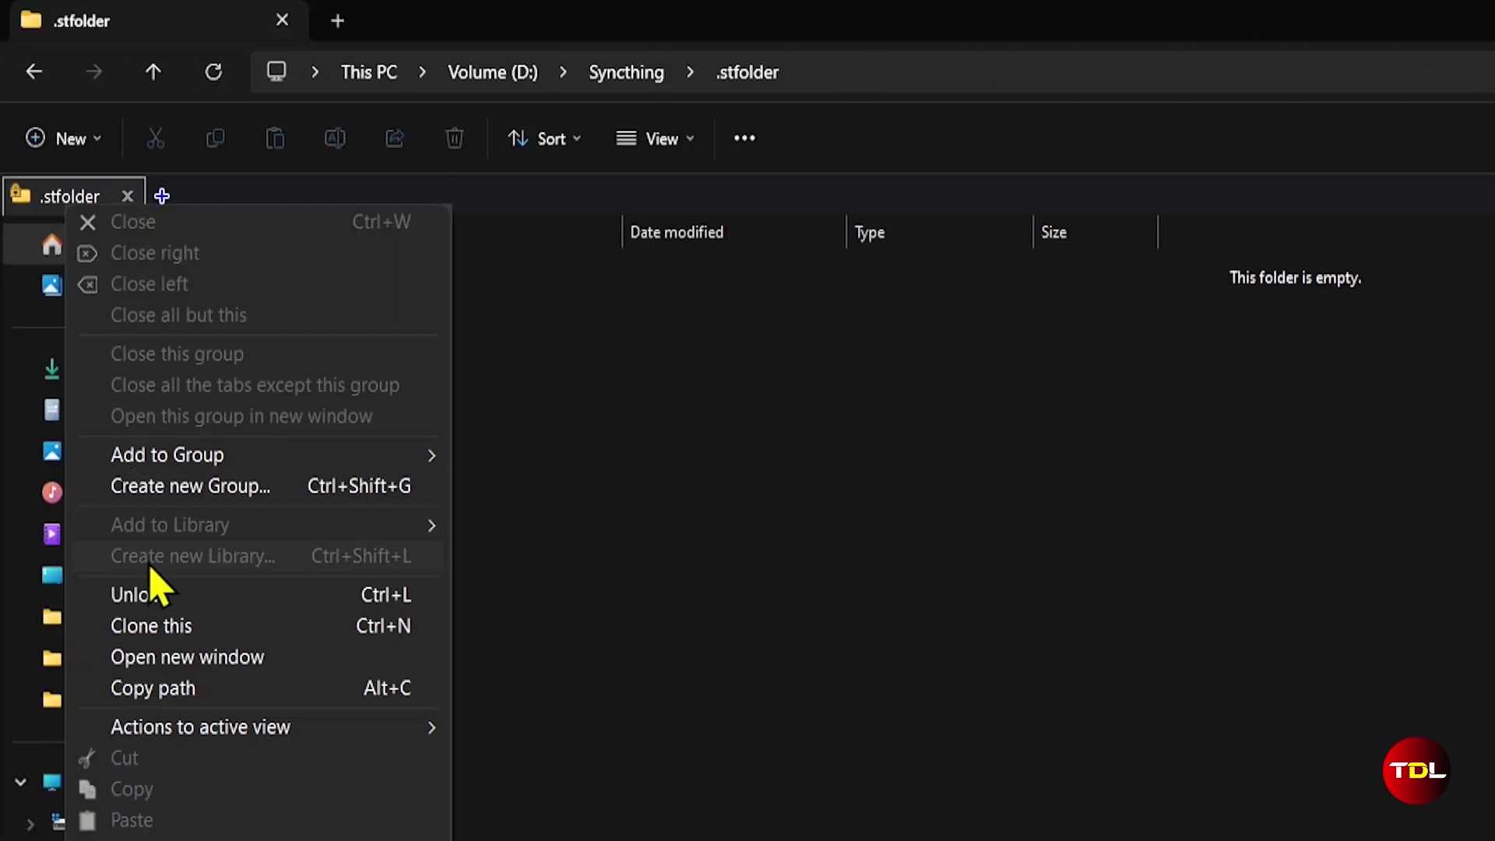
click(148, 594)
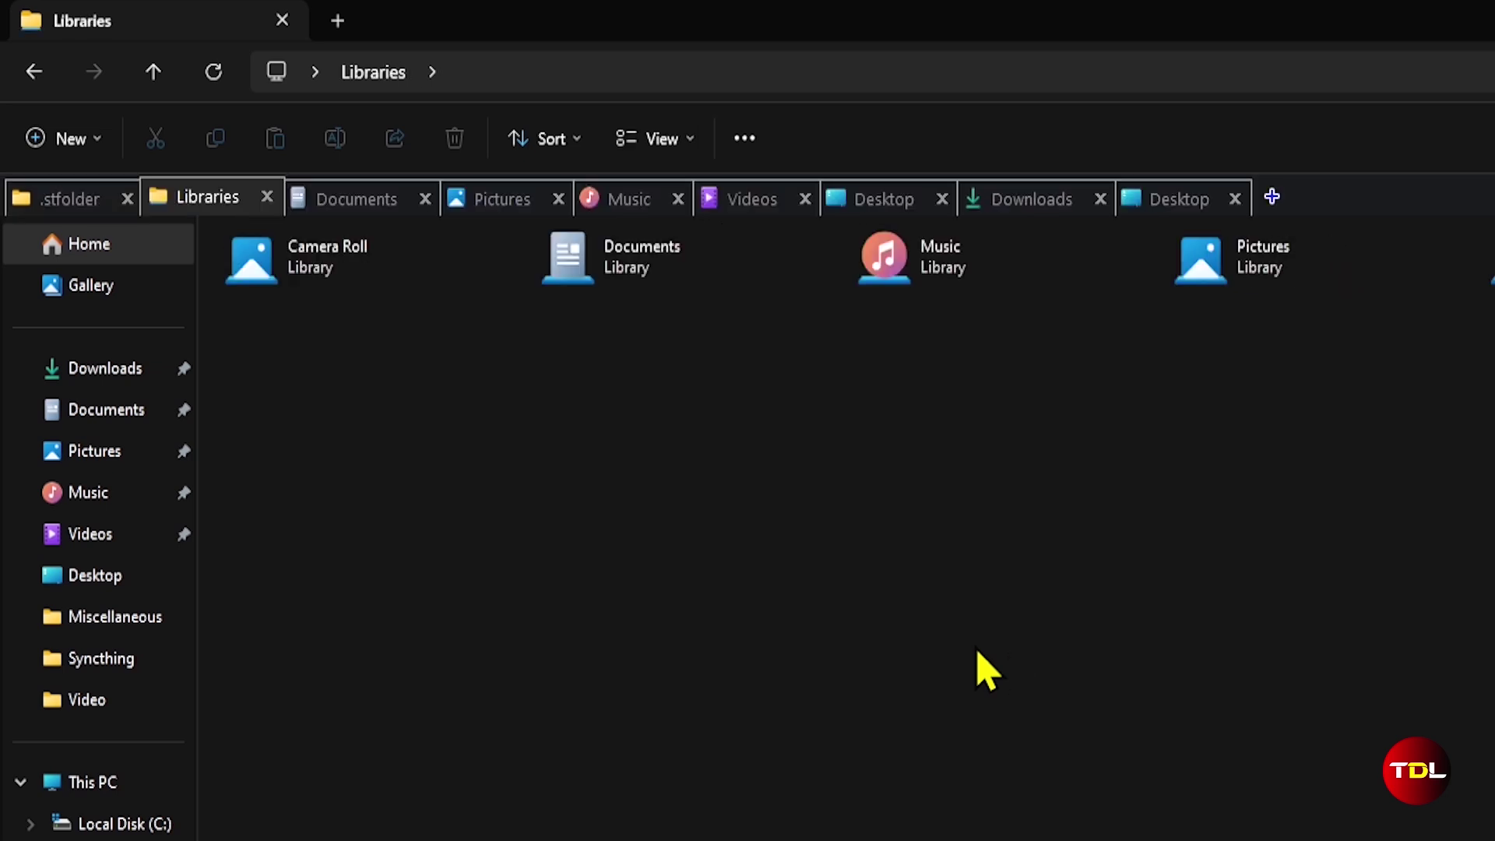
Step: Close the four extra tabs after .stfolder
click(267, 196)
click(287, 197)
click(286, 197)
click(286, 197)
click(280, 197)
click(281, 197)
click(280, 197)
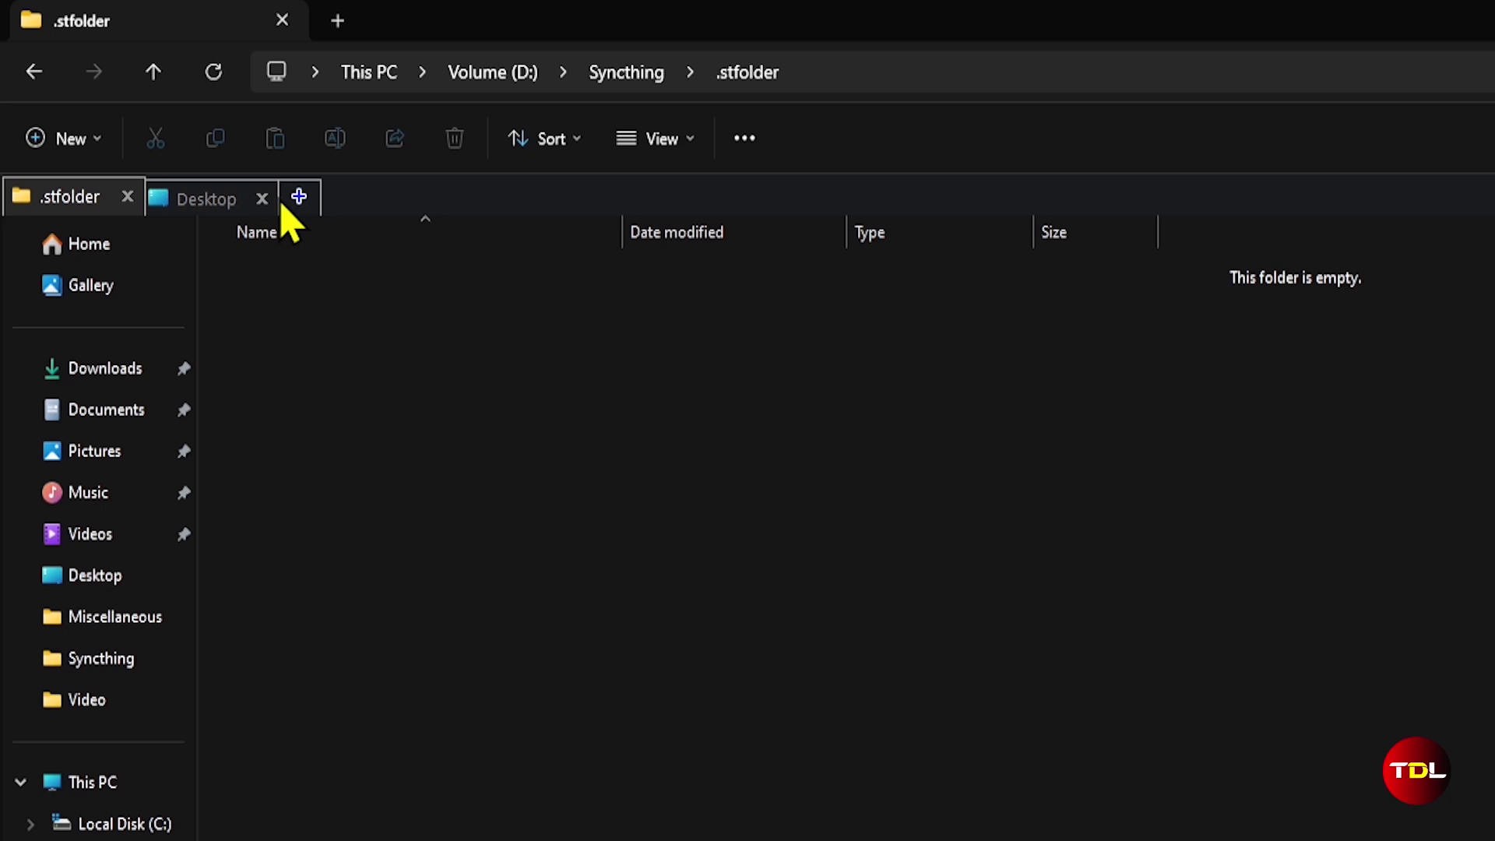
click(260, 197)
Step: Reopen the Videos tab from Recent Tabs
click(163, 198)
mouse_move(560, 261)
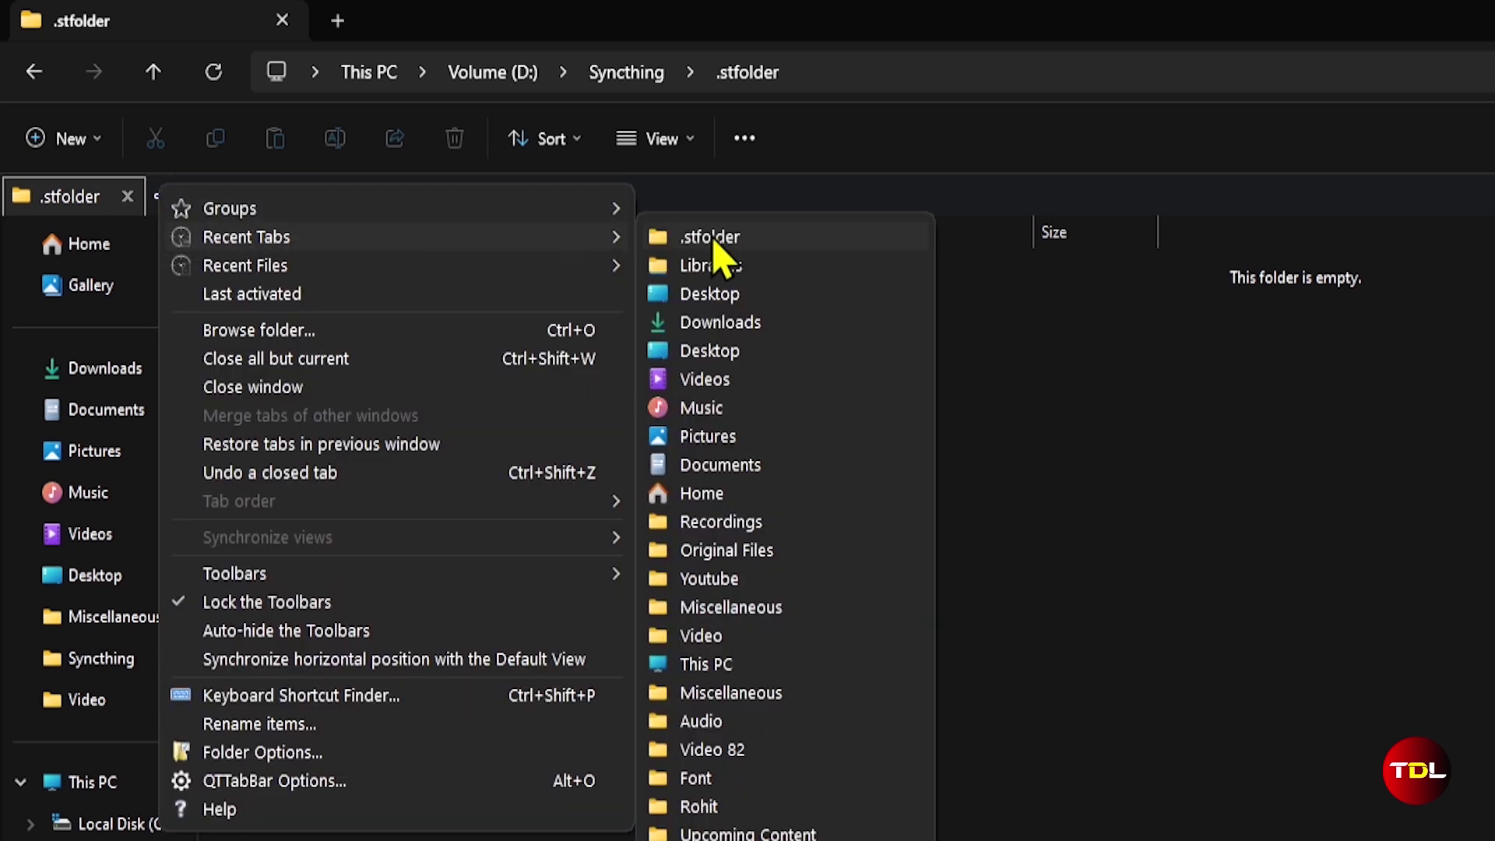
click(762, 385)
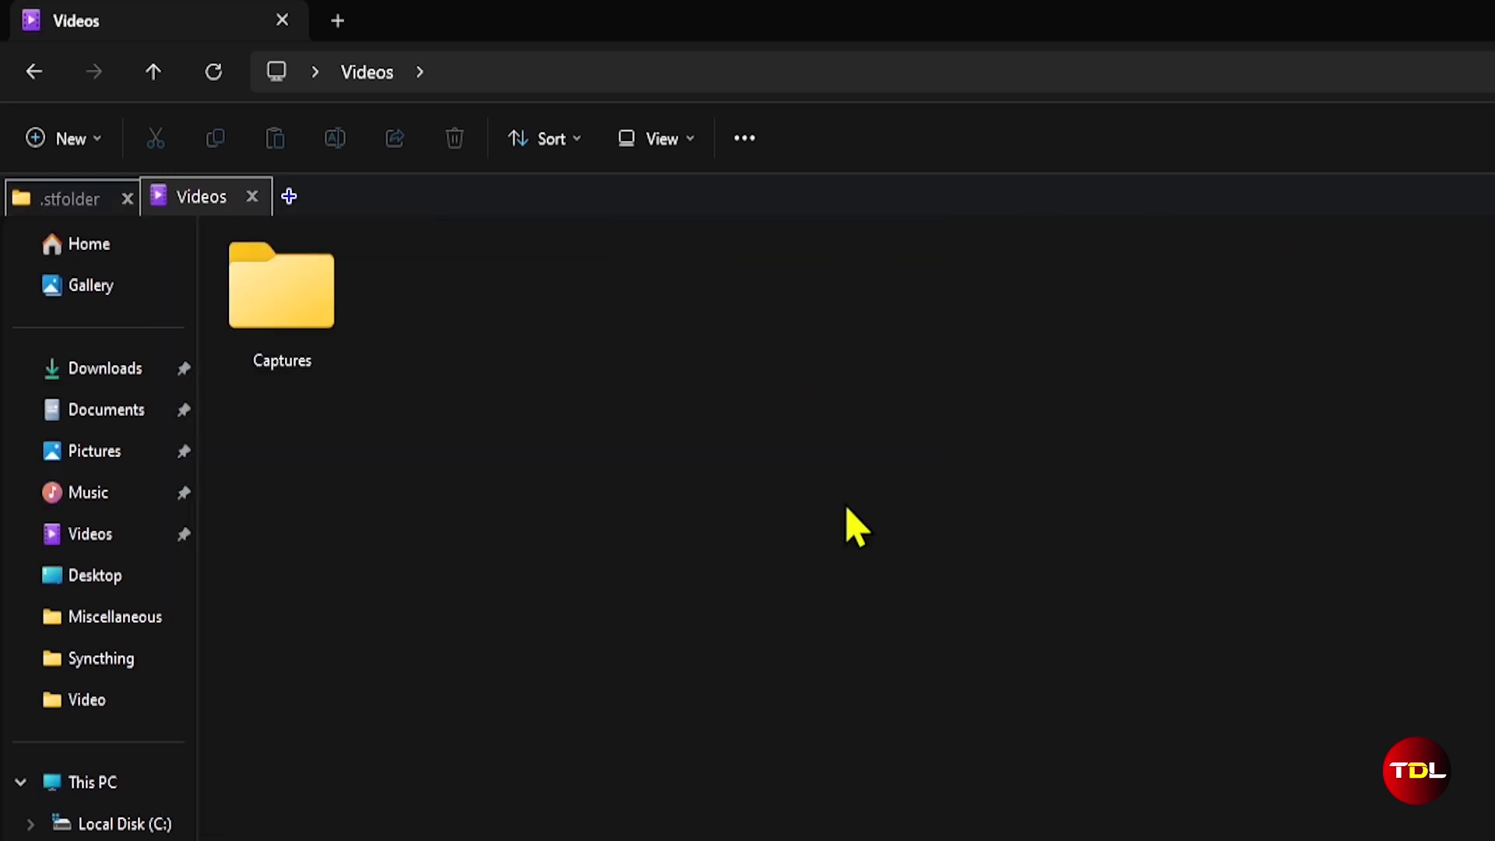
Step: Add a new tab for the Downloads folder
click(292, 196)
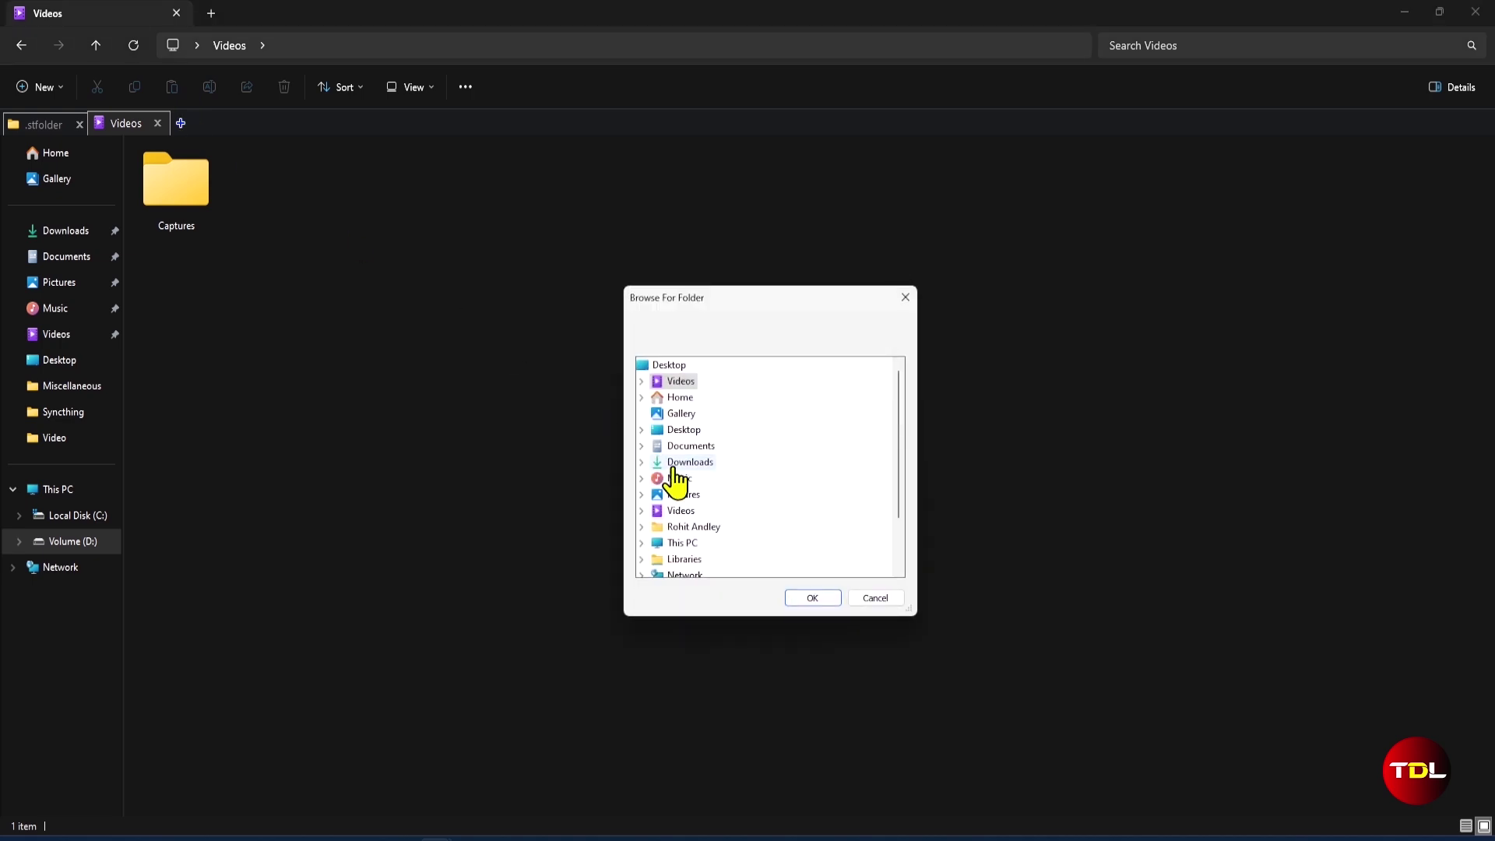
click(676, 465)
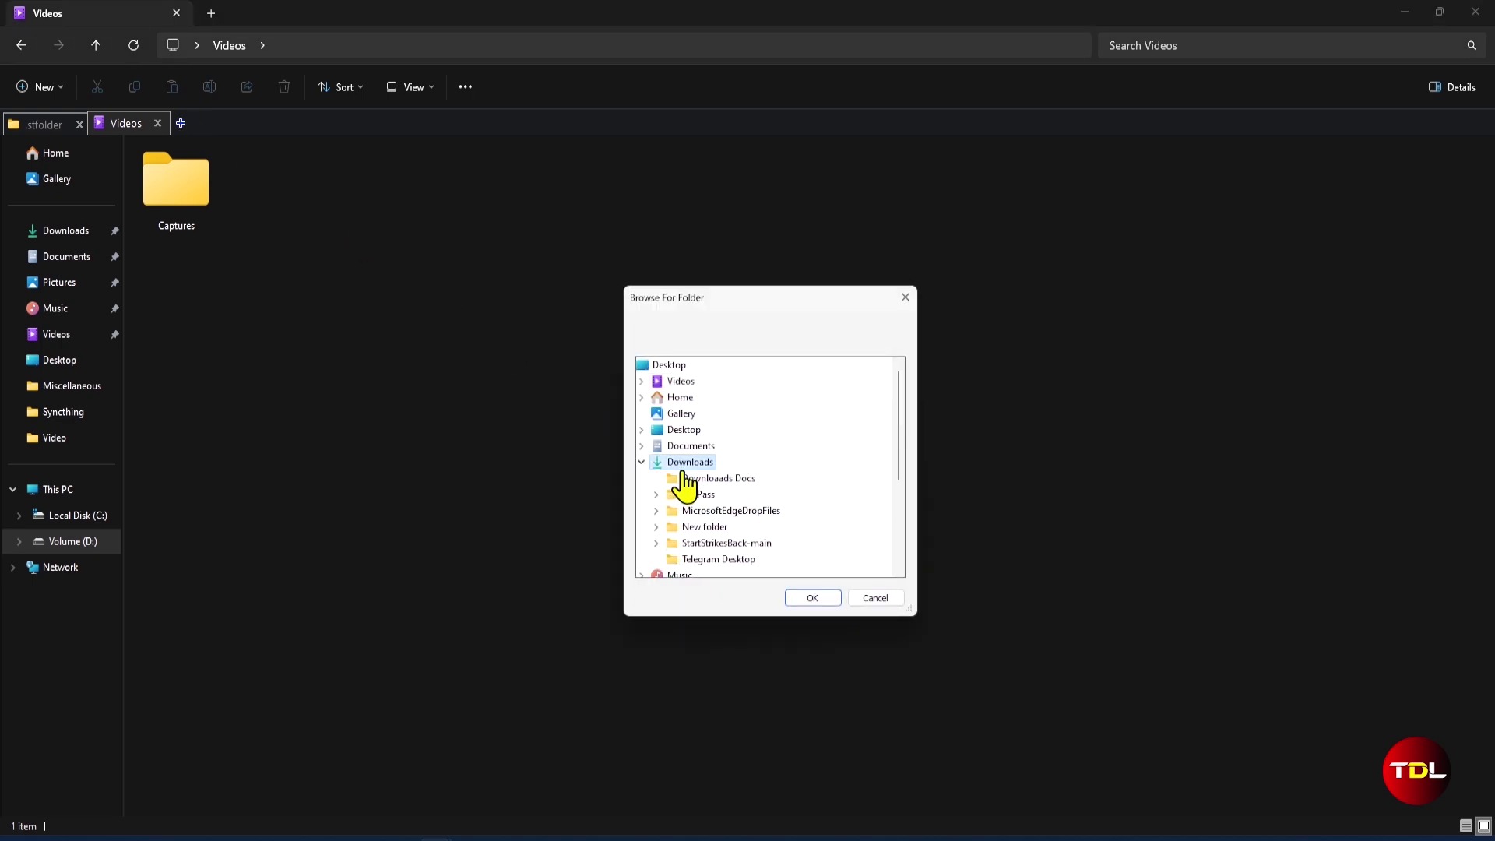
click(812, 598)
mouse_move(568, 696)
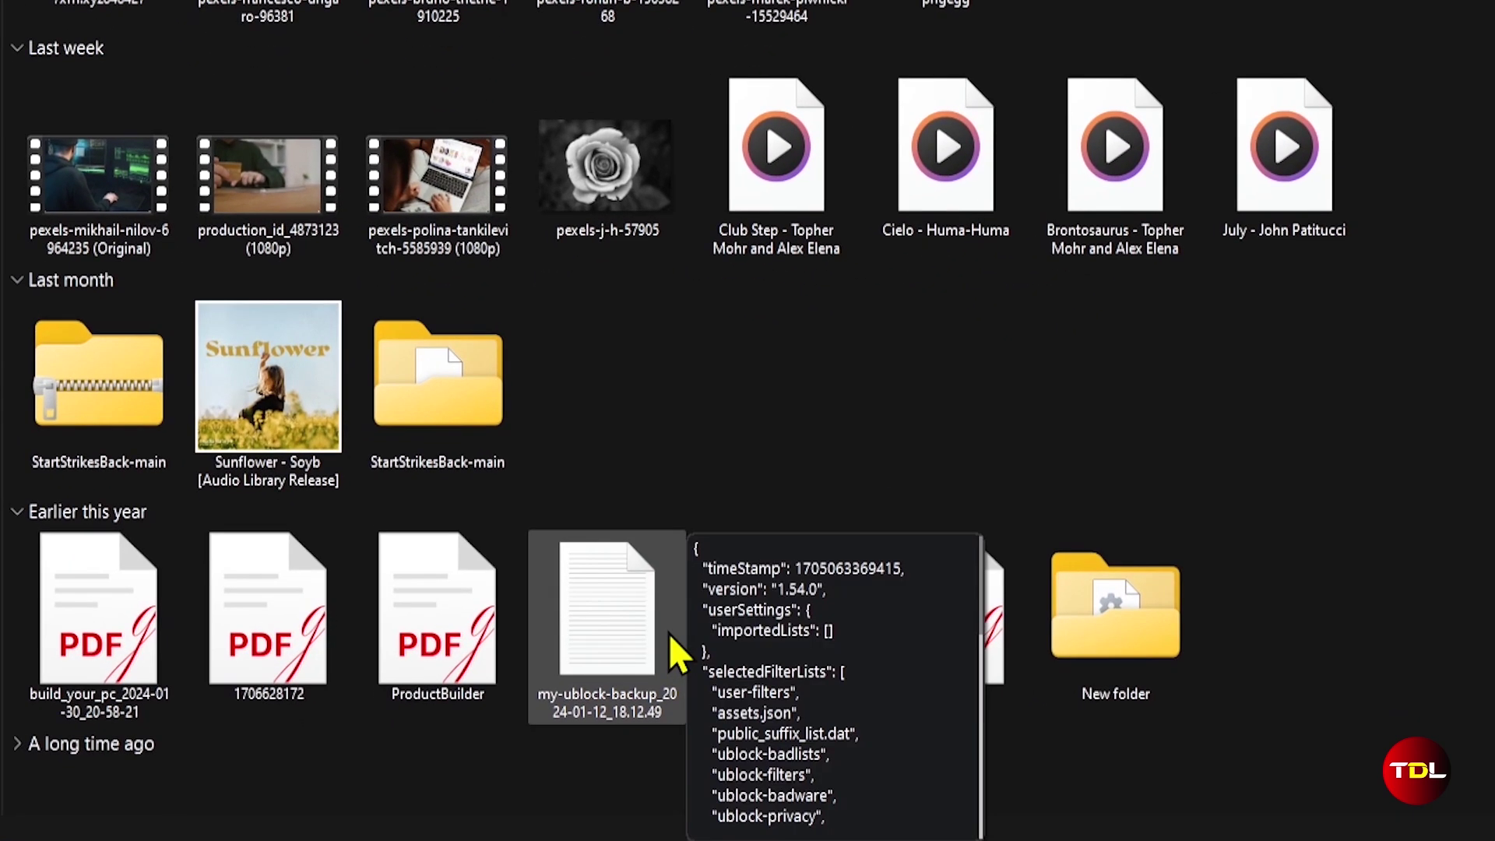
mouse_move(1088, 240)
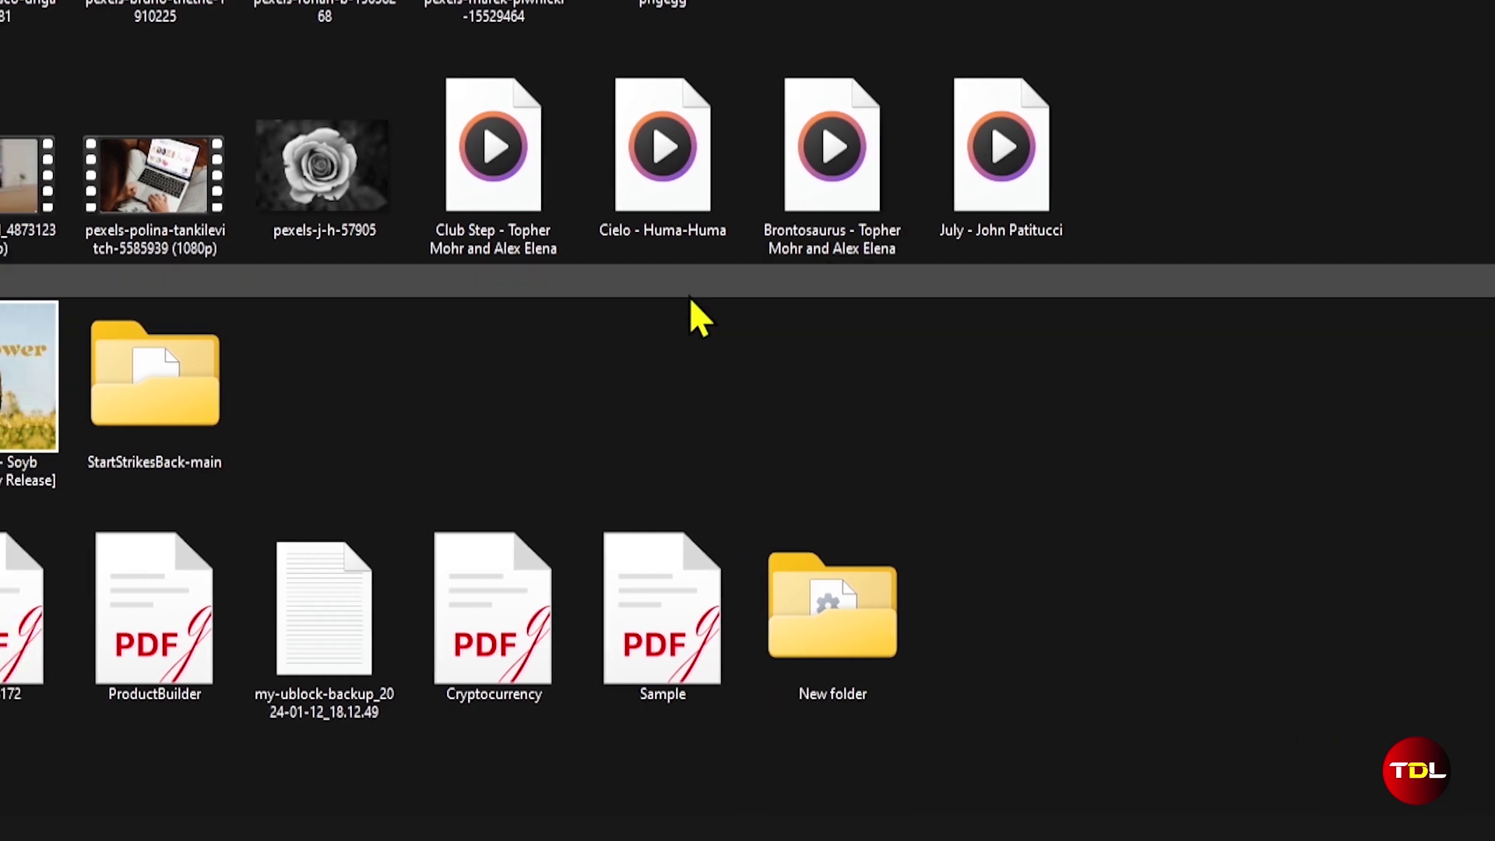
mouse_move(278, 218)
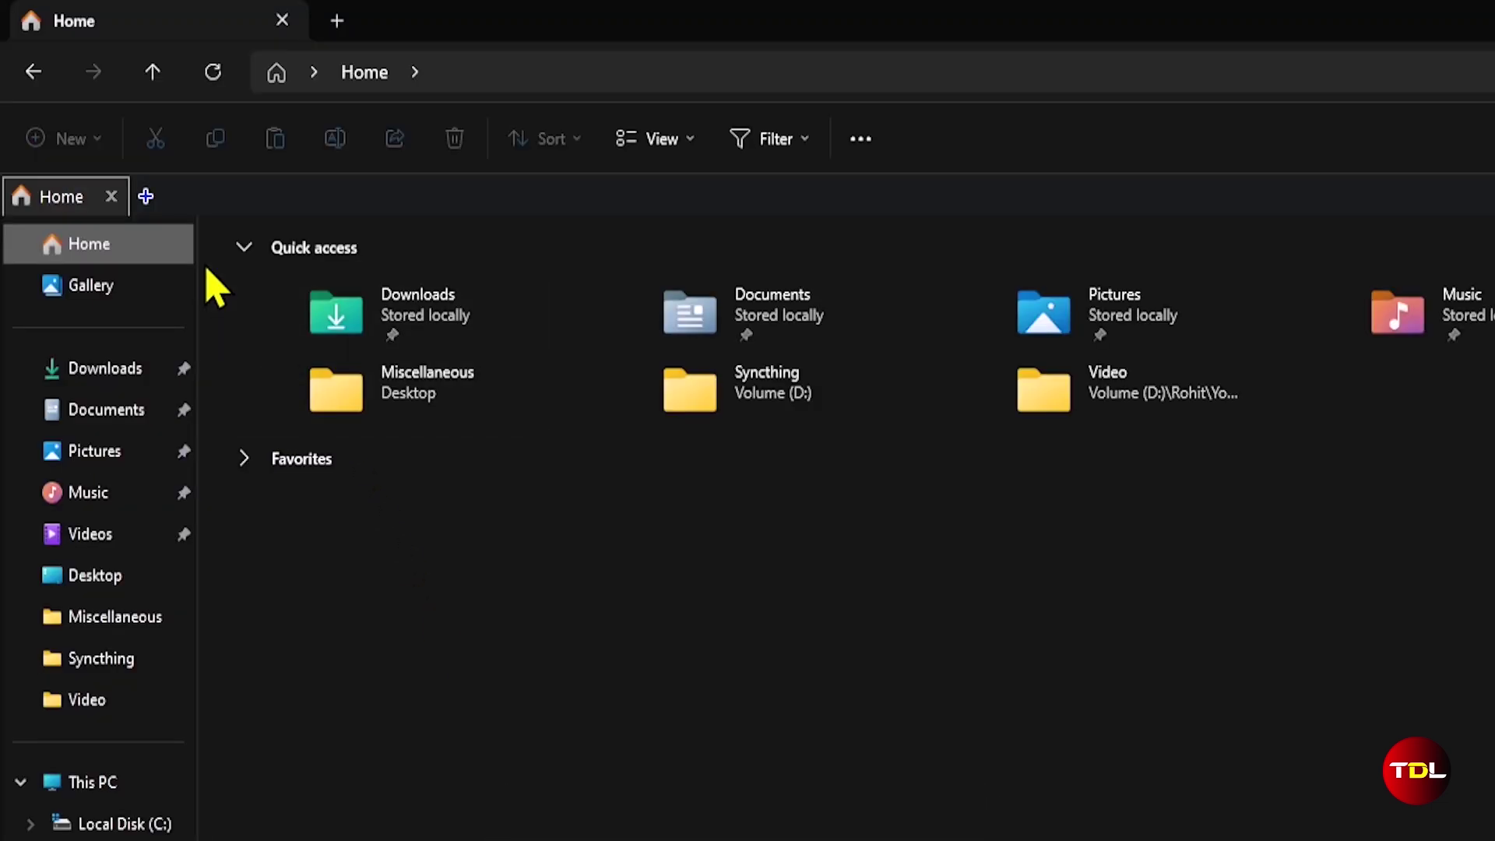
Step: In QTTabBar Options > Appearance > Navigation pane, enable a custom blue text colour
right_click(151, 201)
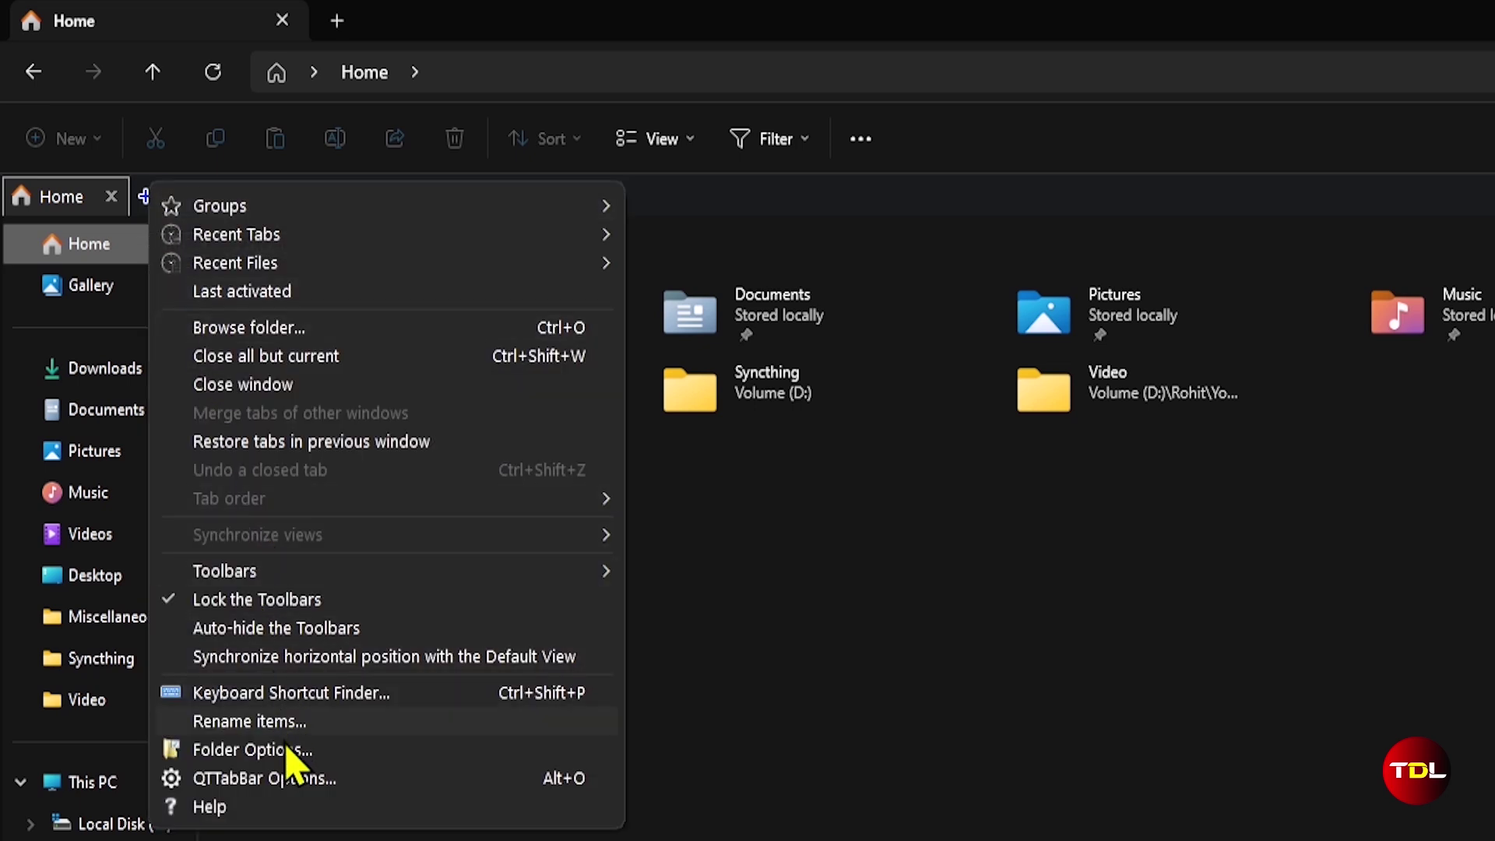
click(287, 779)
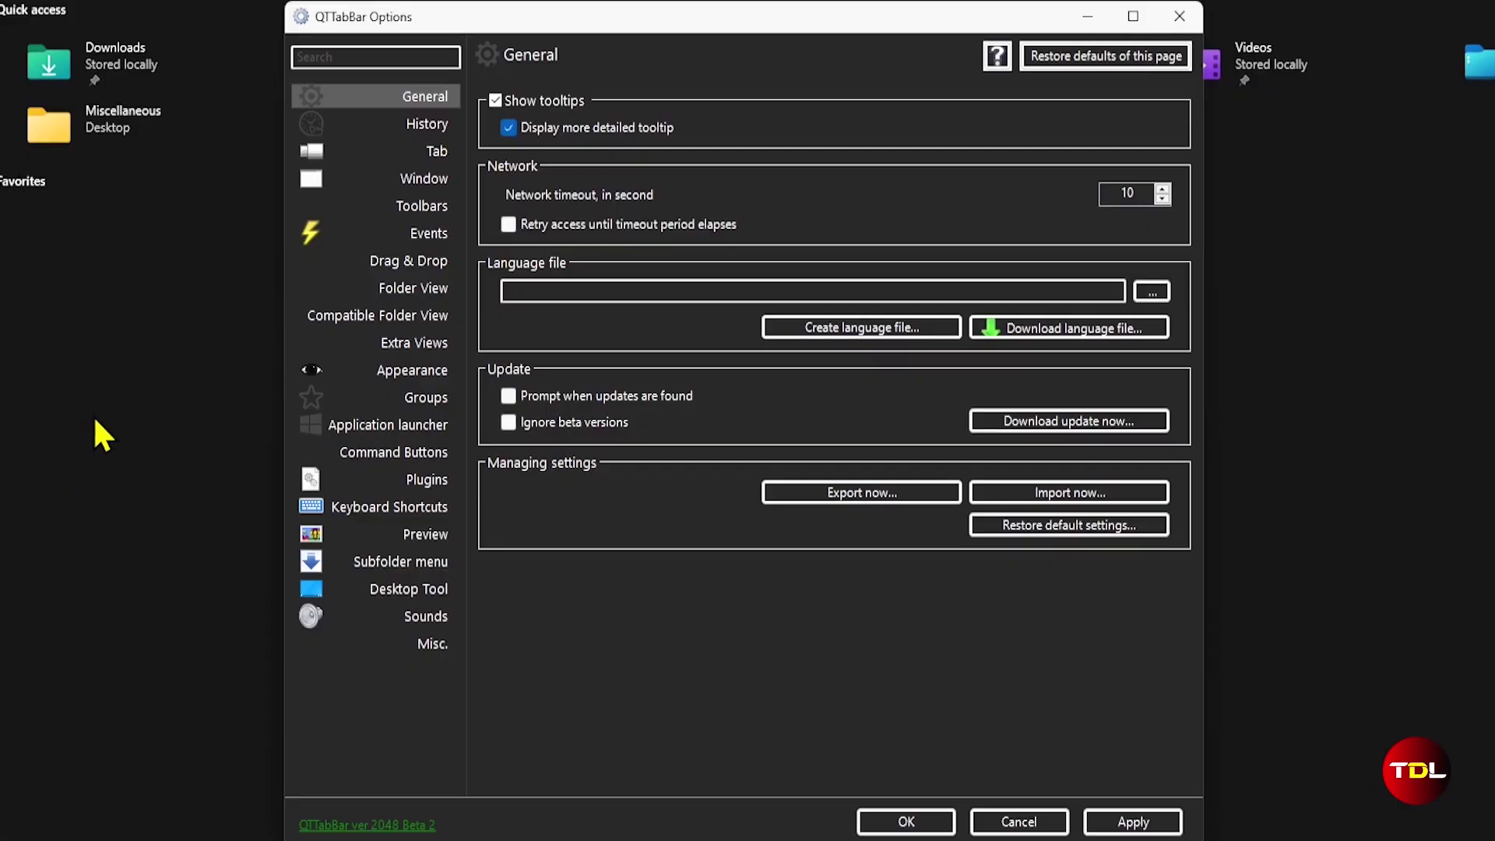
click(394, 370)
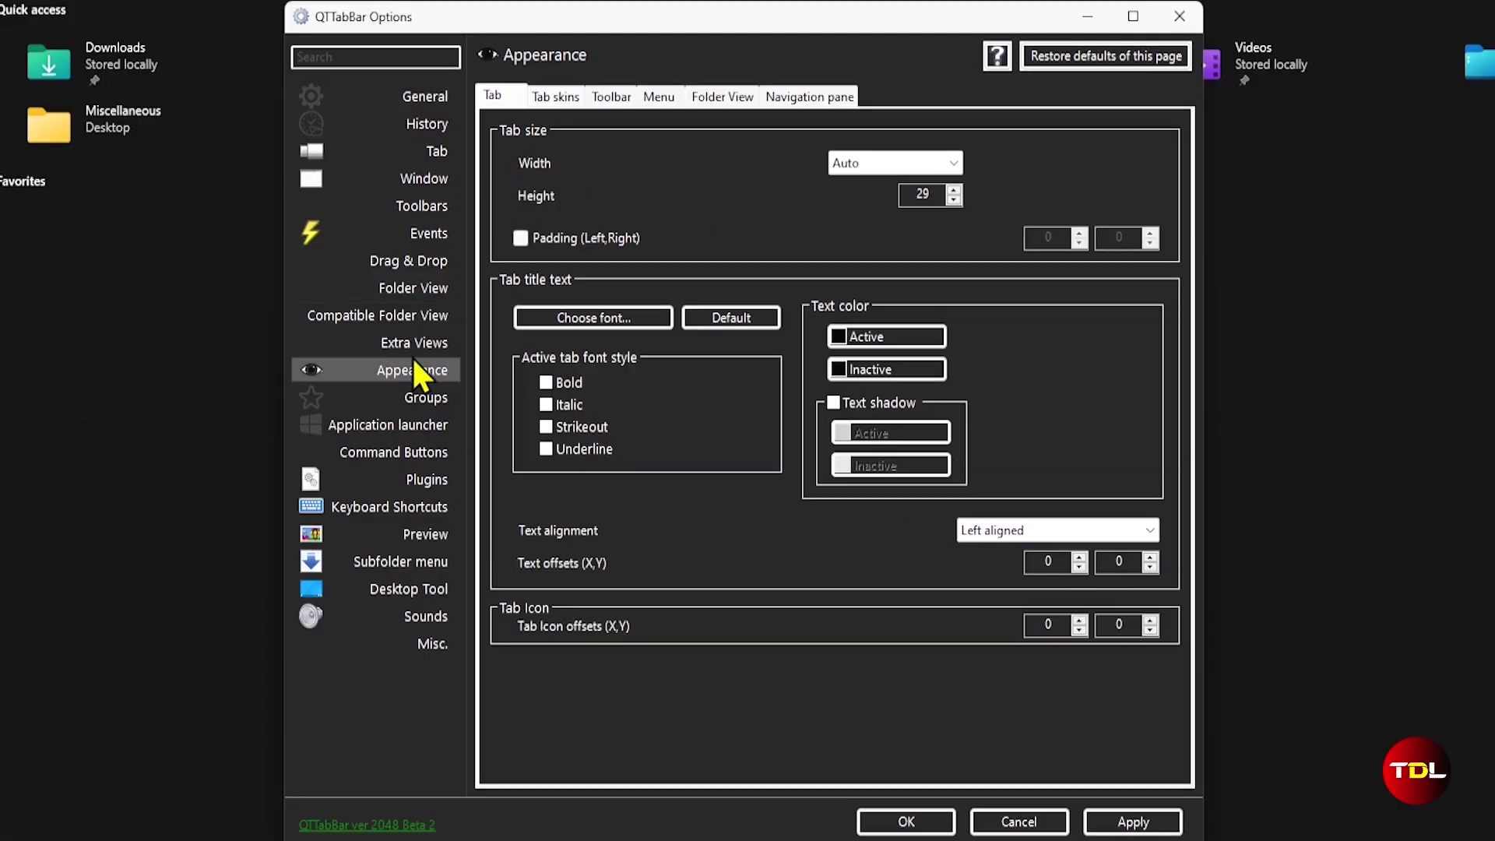
click(793, 96)
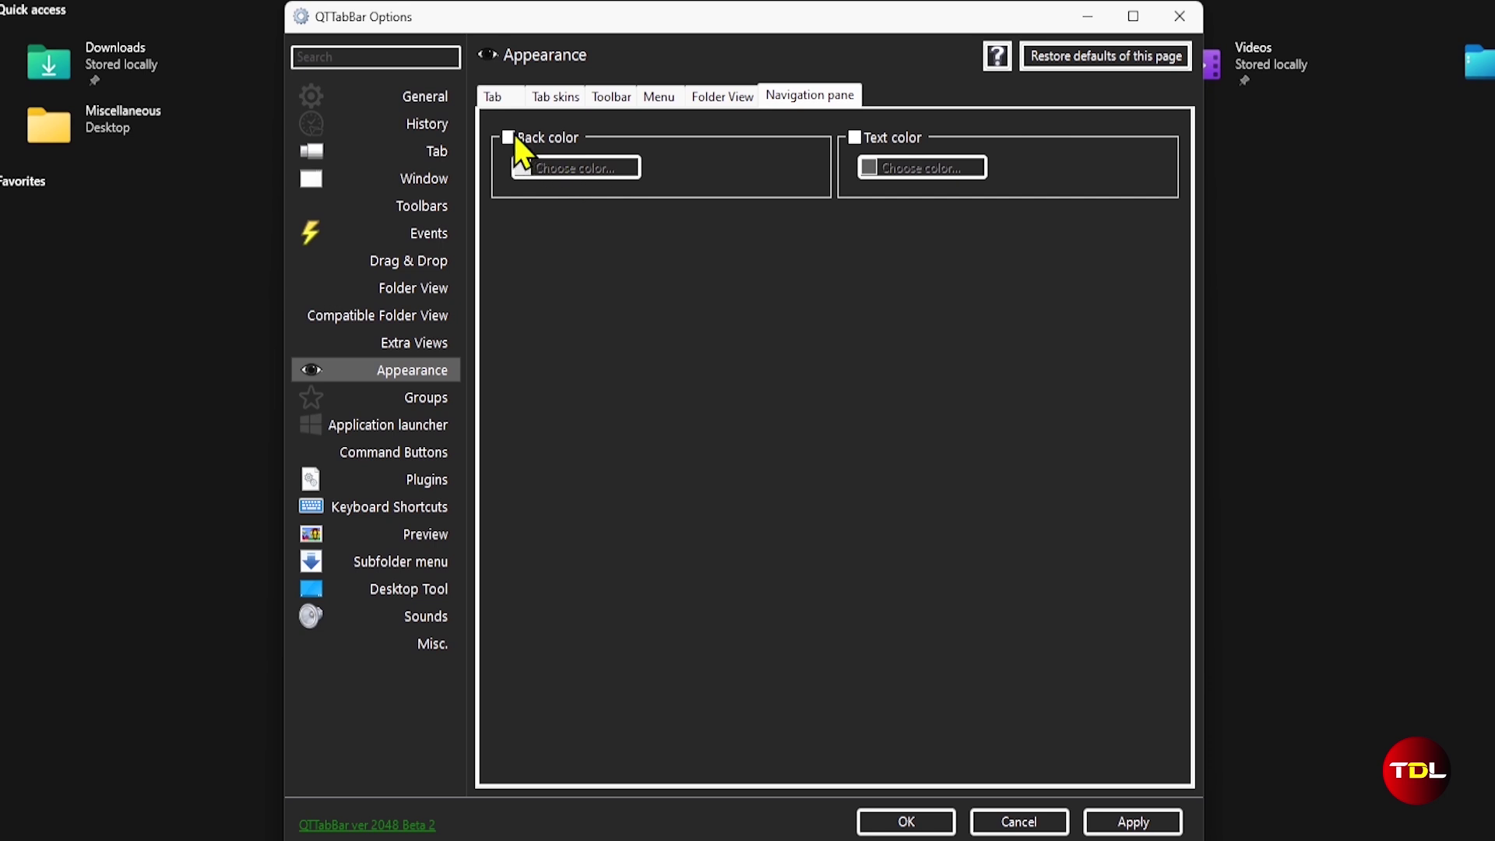
click(852, 137)
click(888, 167)
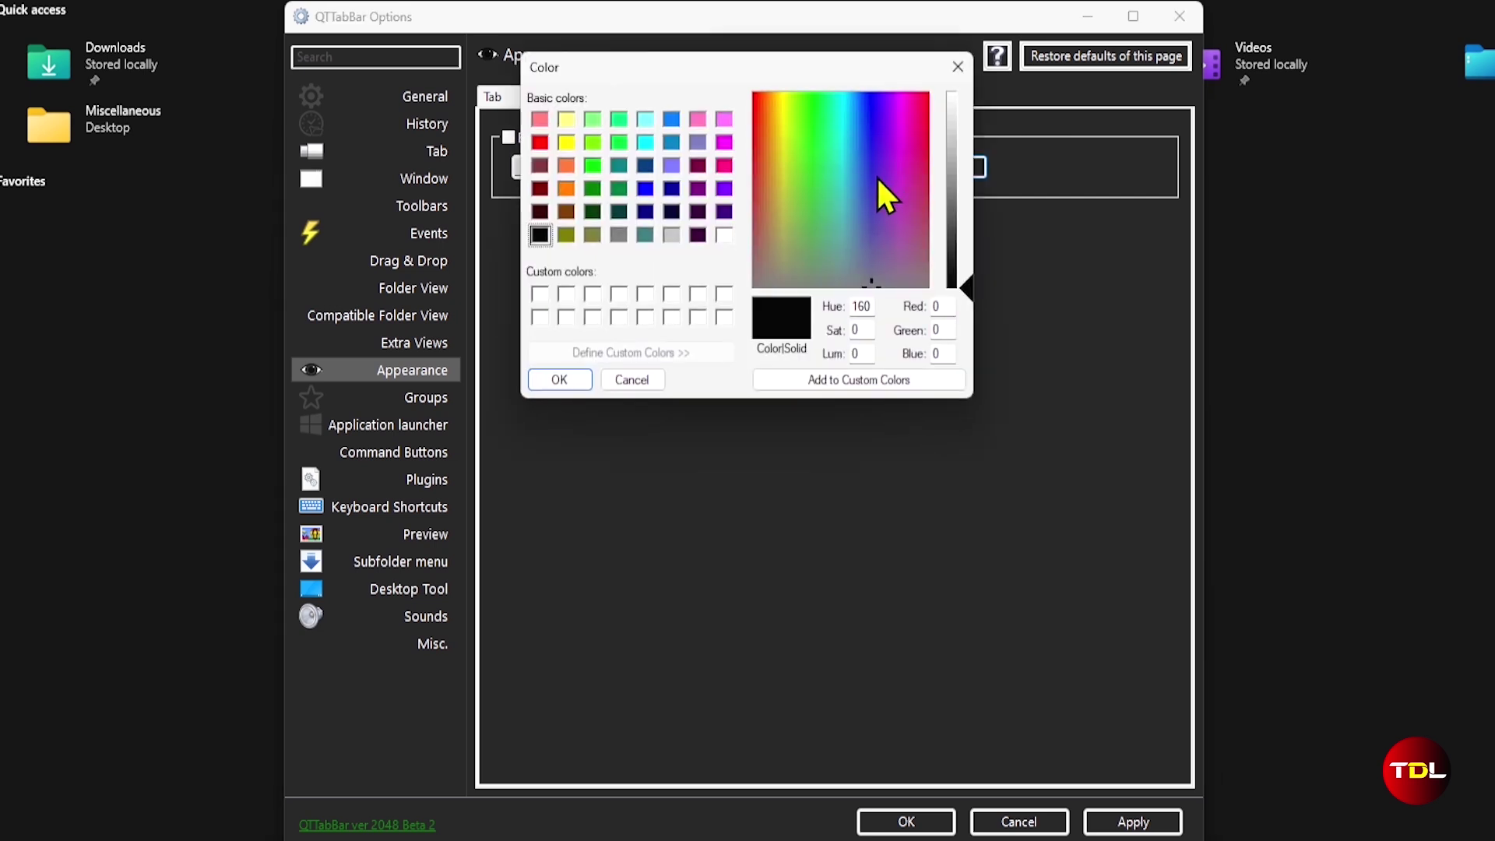
drag(864, 185, 876, 92)
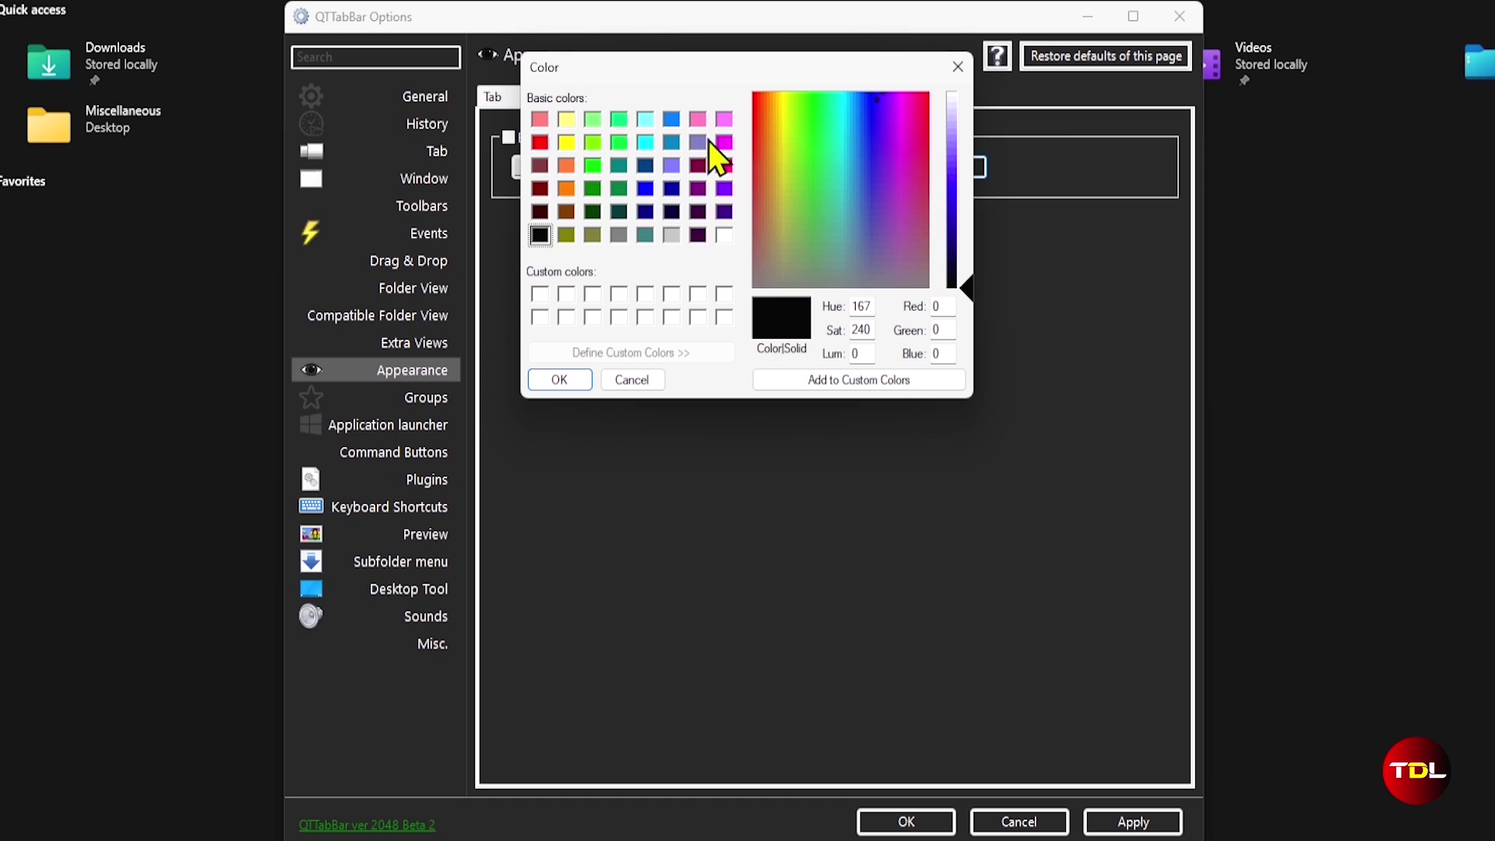
click(671, 119)
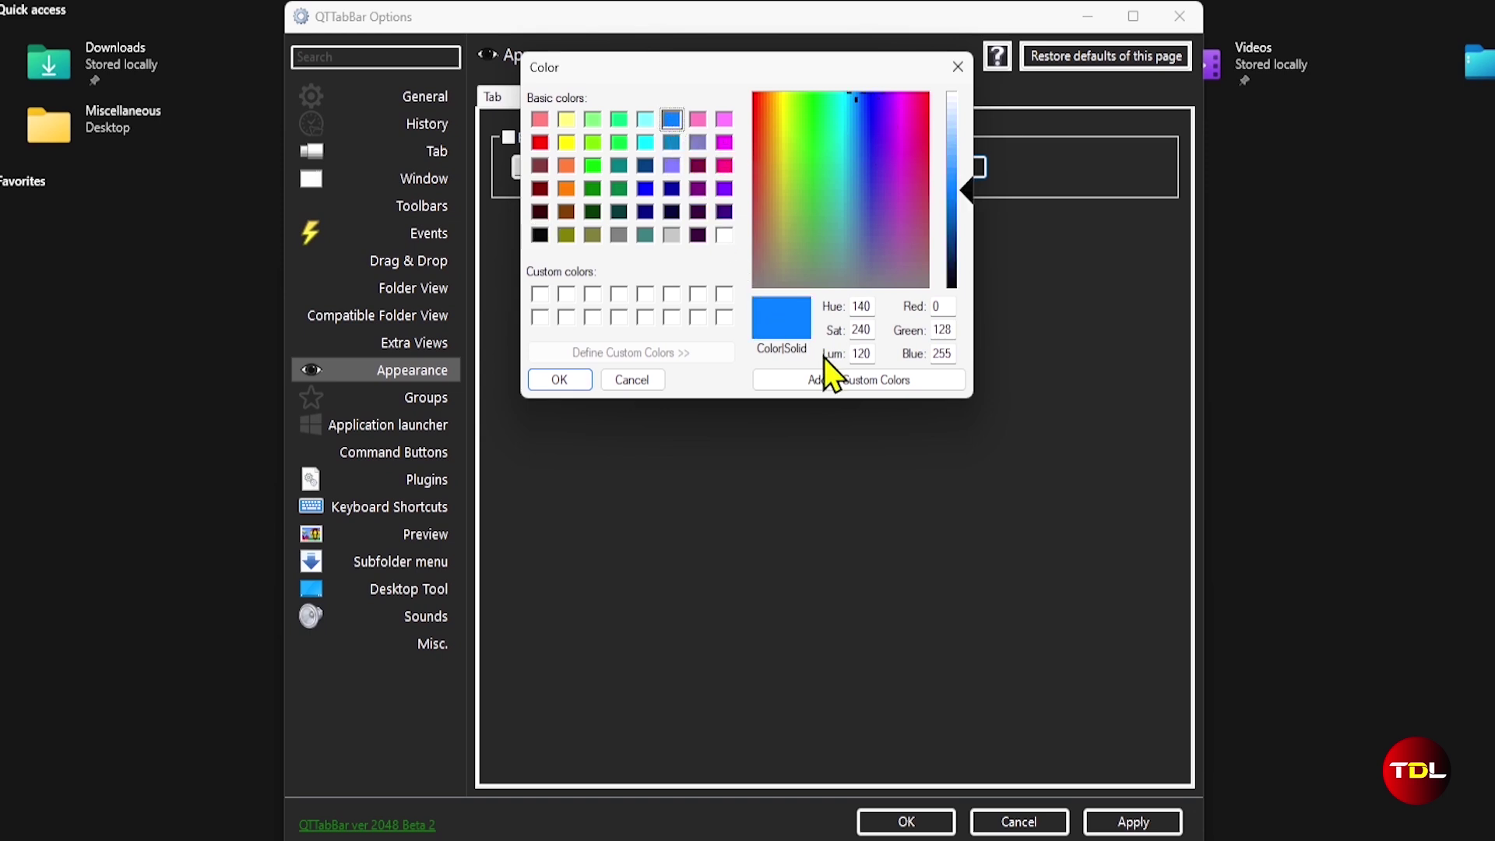
click(578, 385)
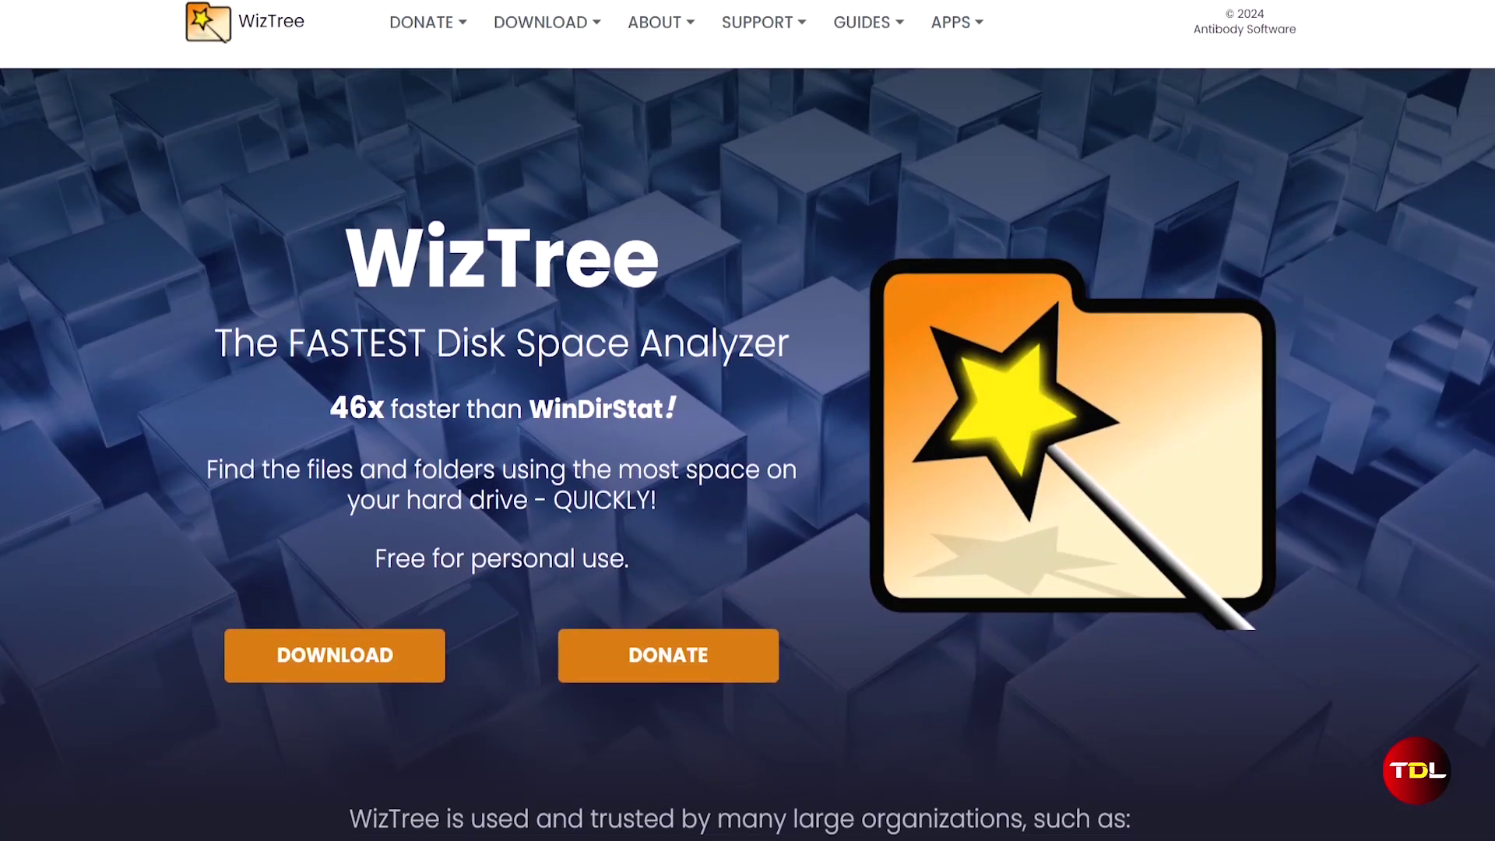
scroll(747, 421, down, 4)
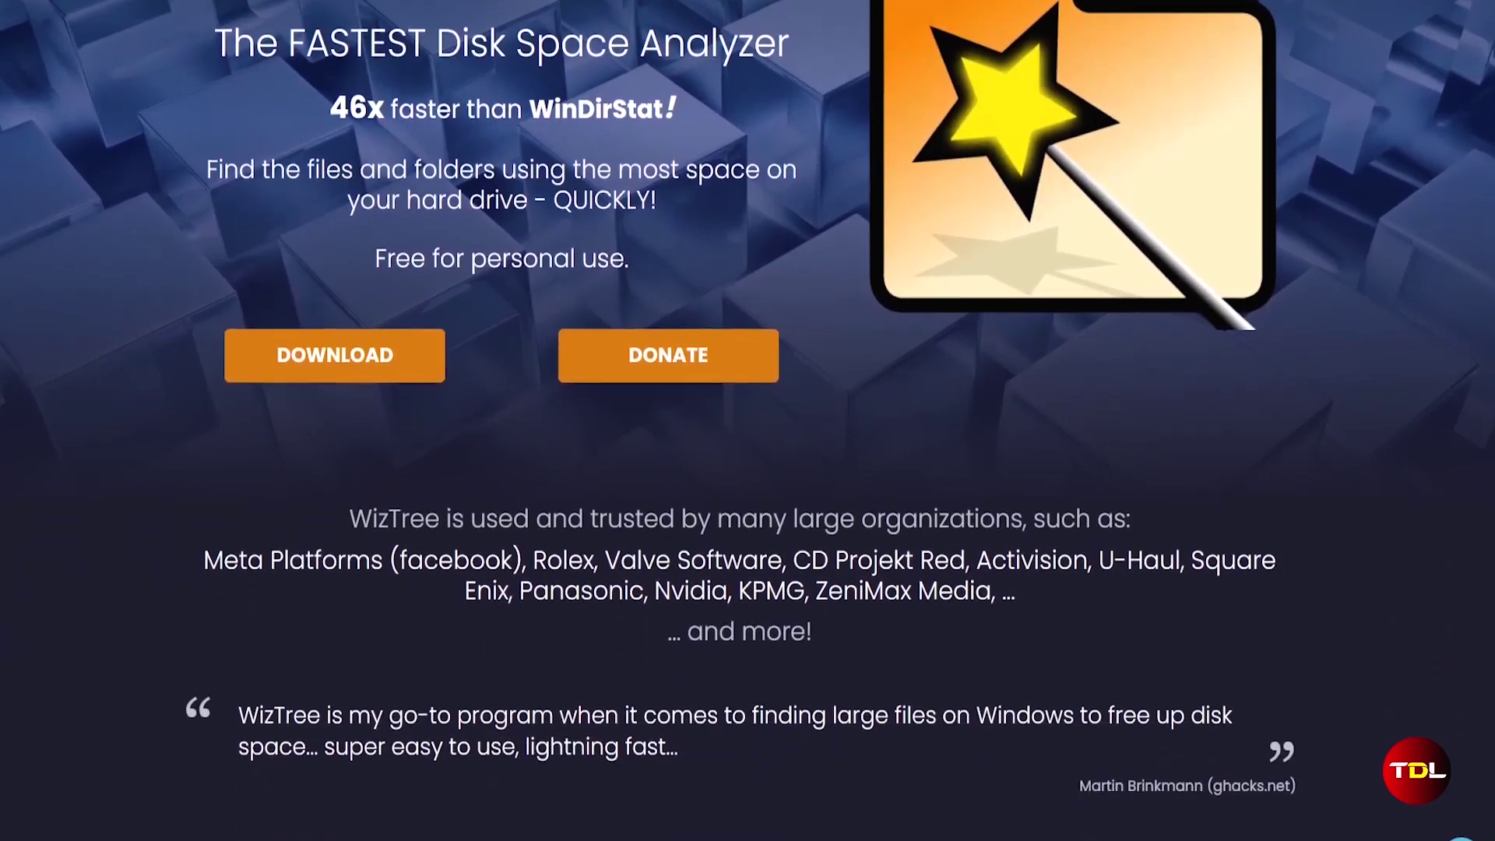
scroll(748, 421, down, 4)
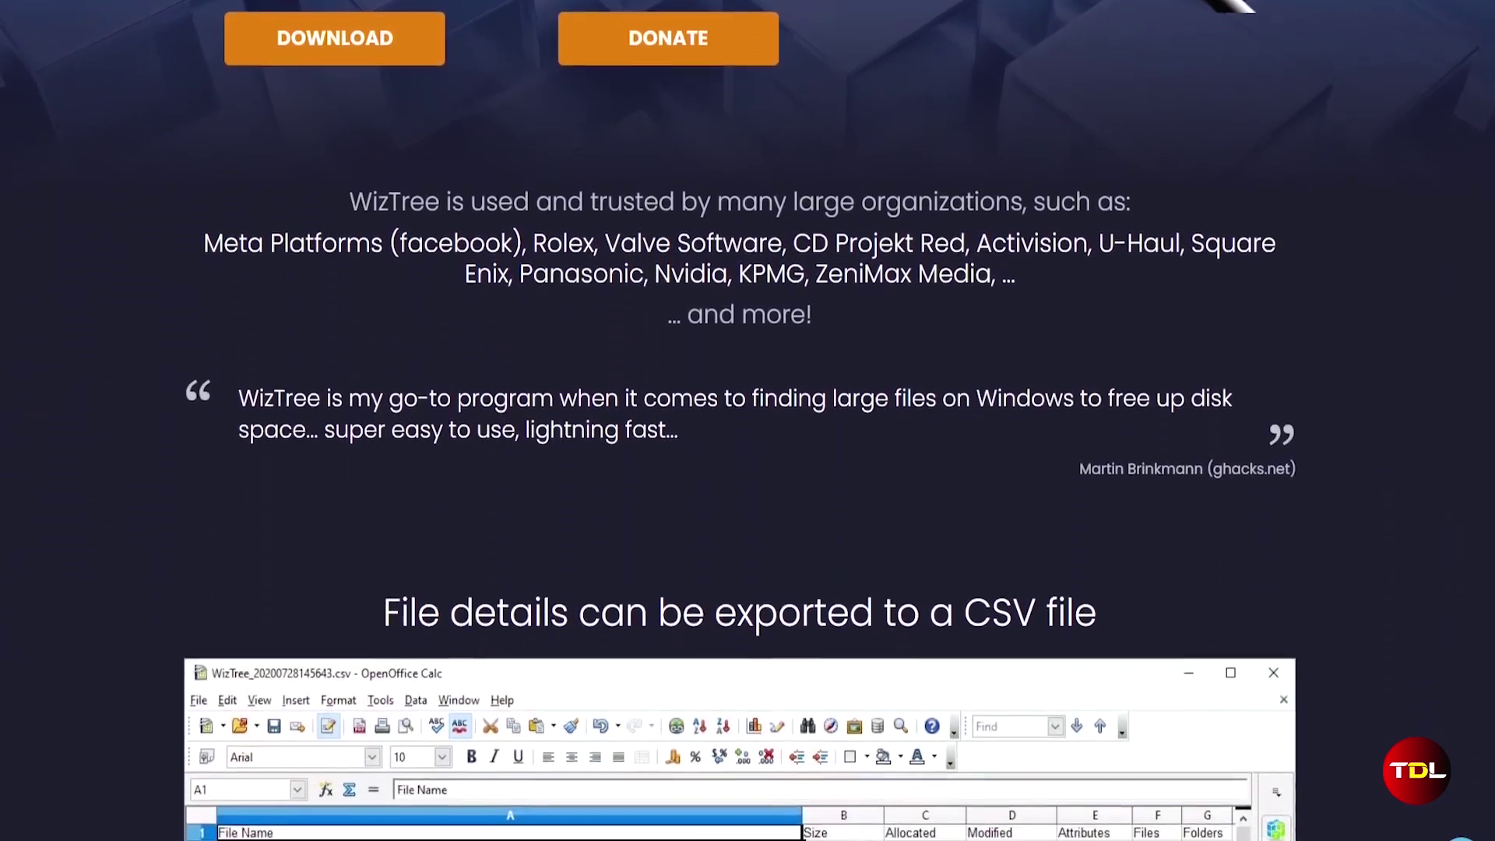
scroll(748, 421, down, 4)
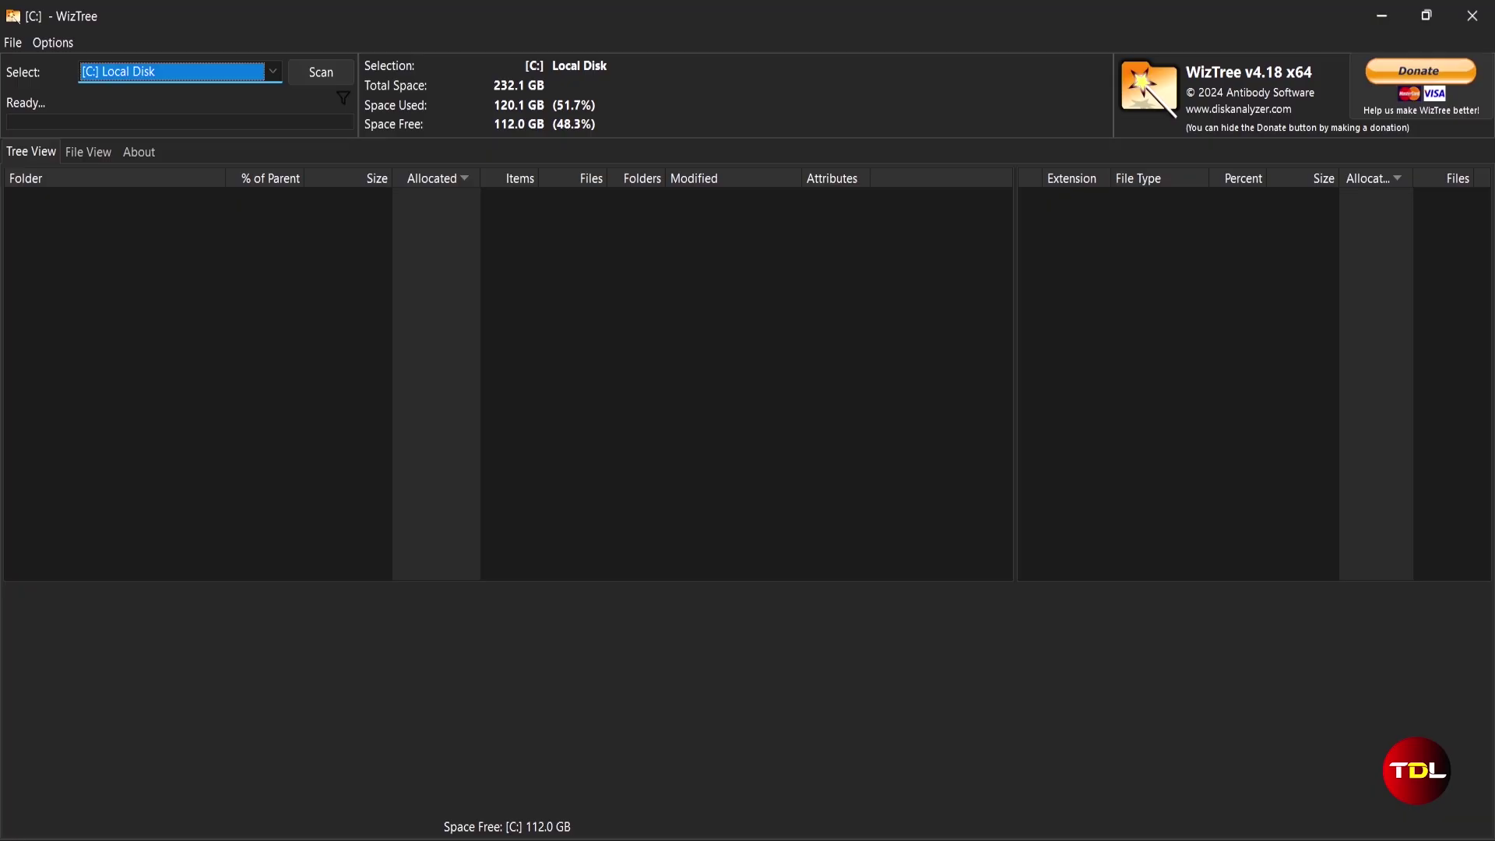
Step: Scan the D: Volume and expand then collapse Syncthing and System Volume Information
click(272, 71)
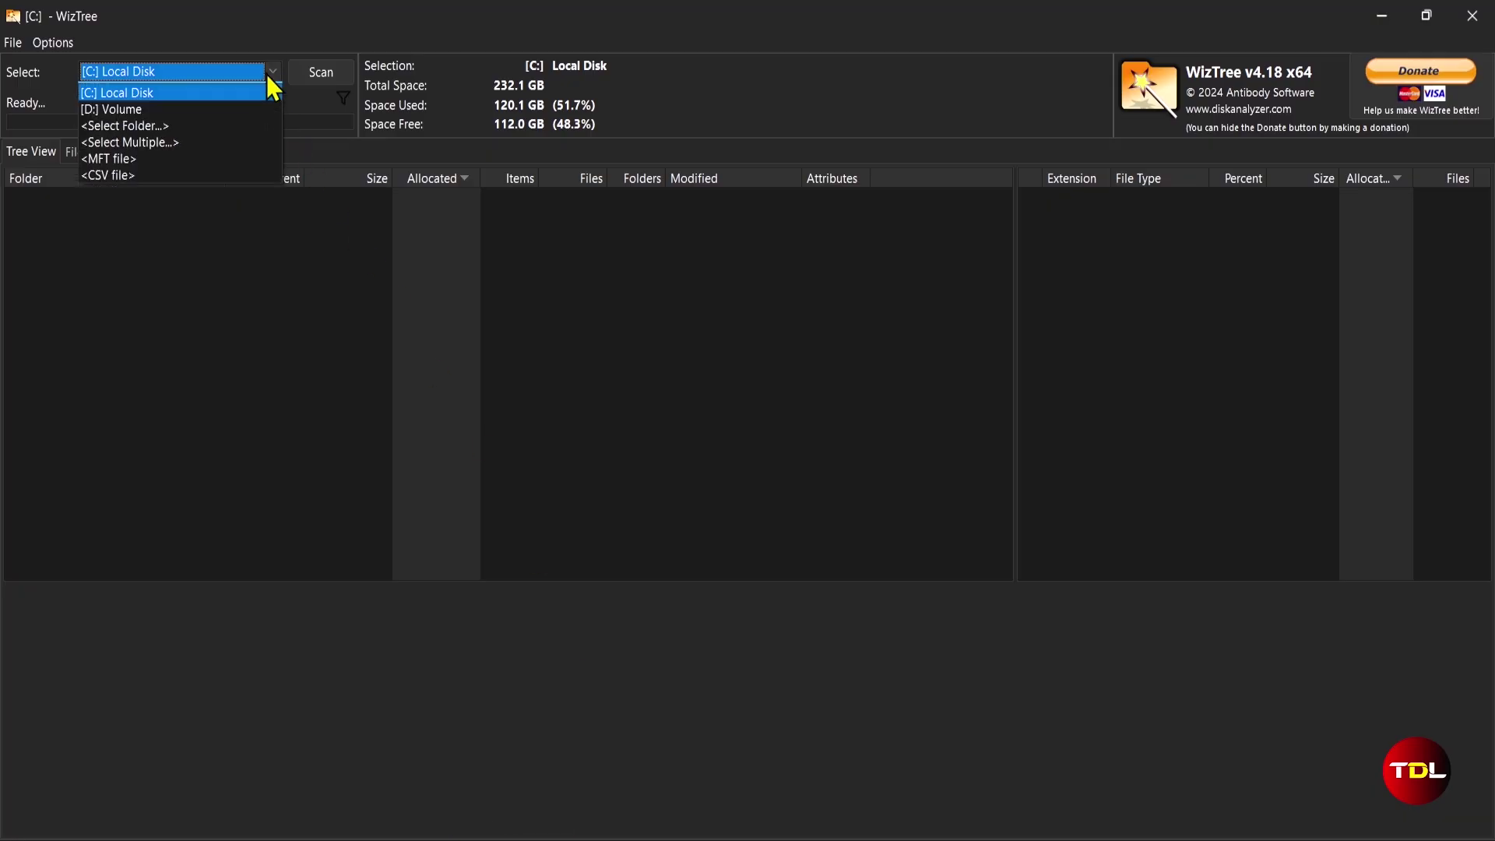
click(244, 109)
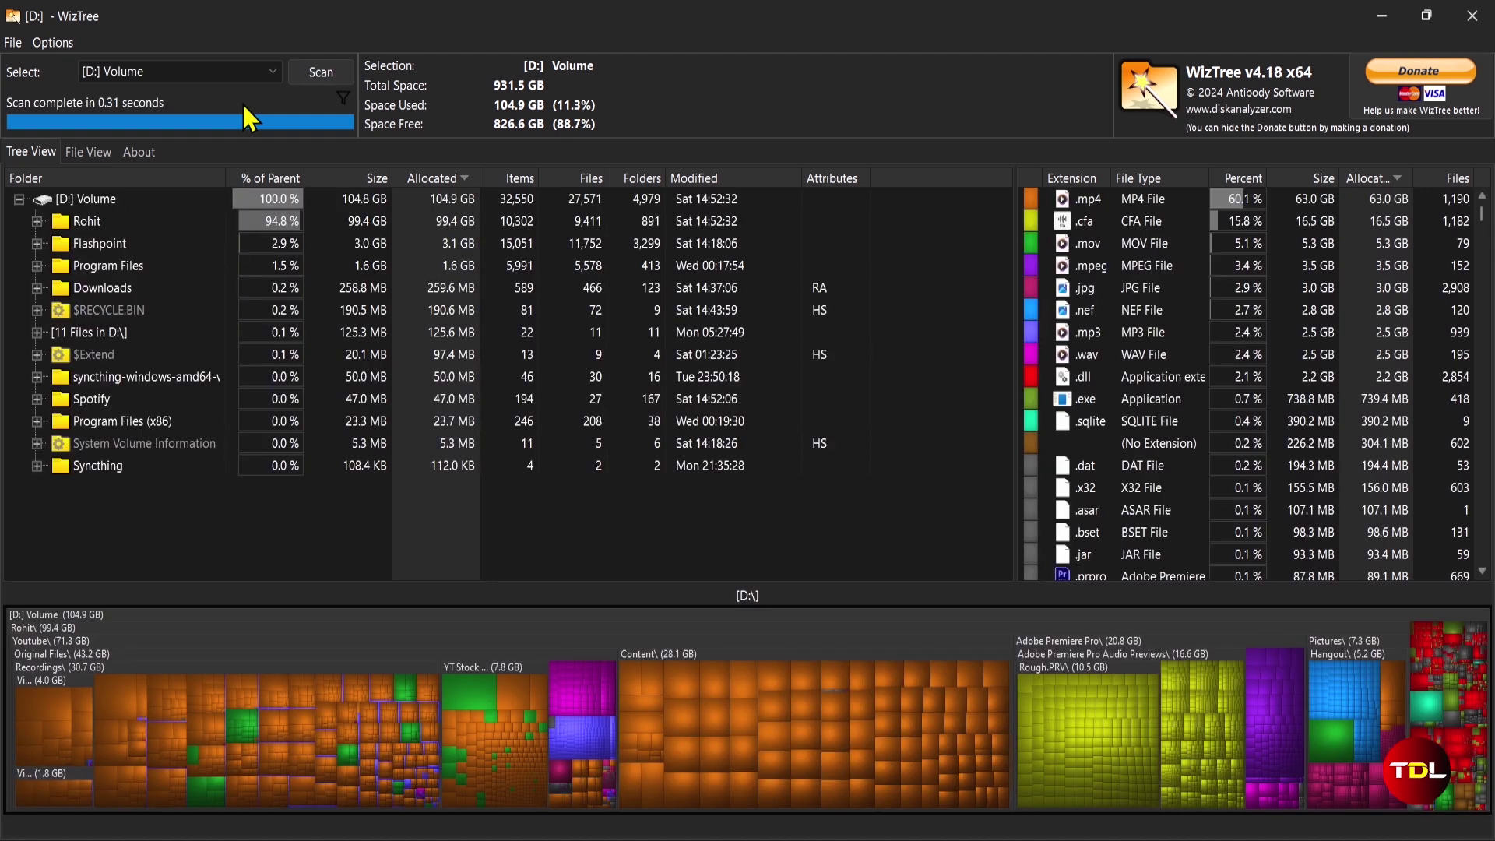
click(37, 467)
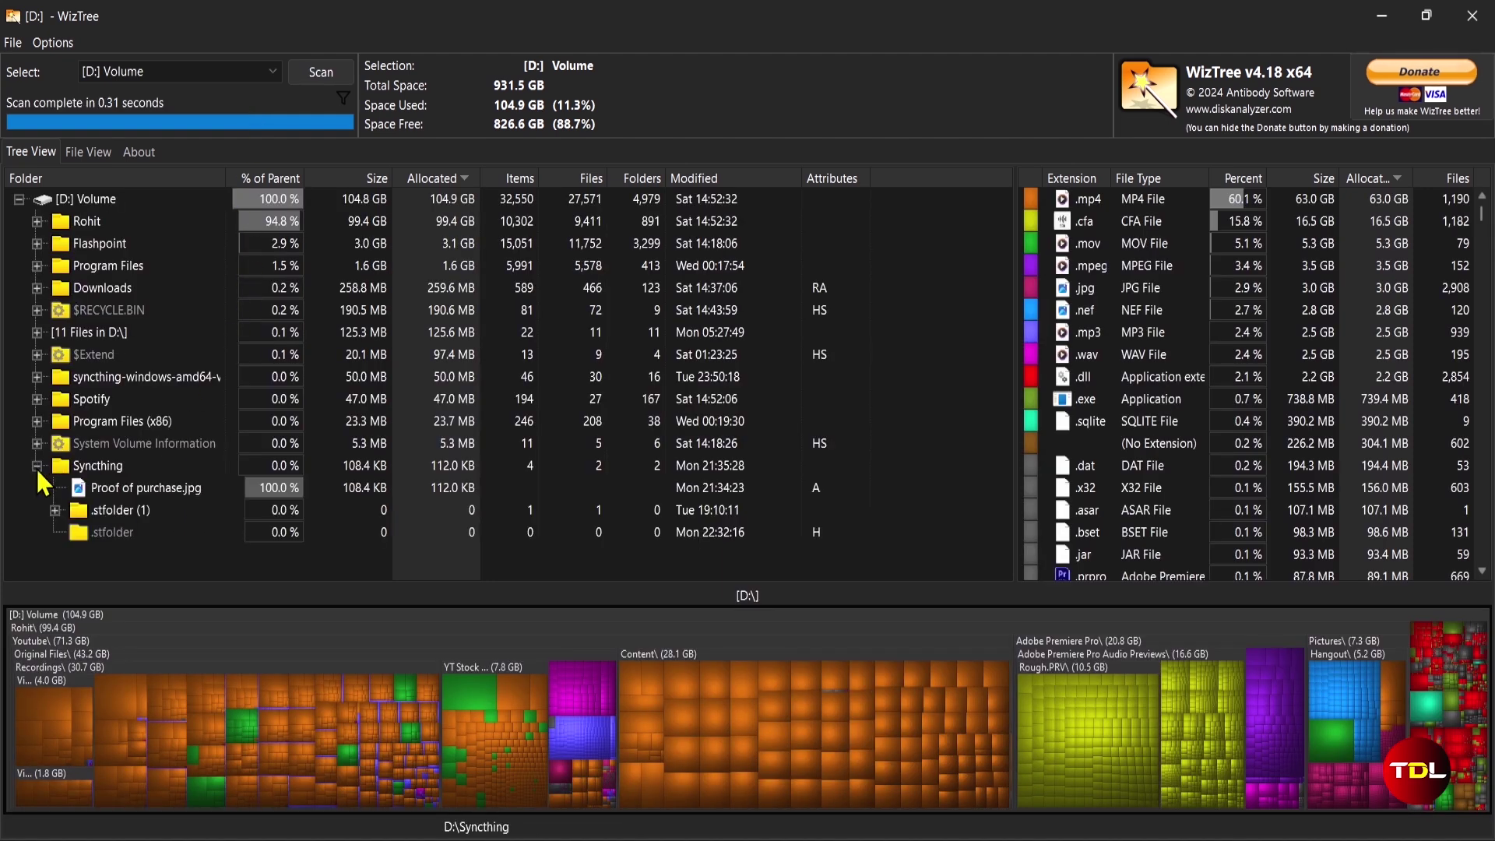
click(37, 444)
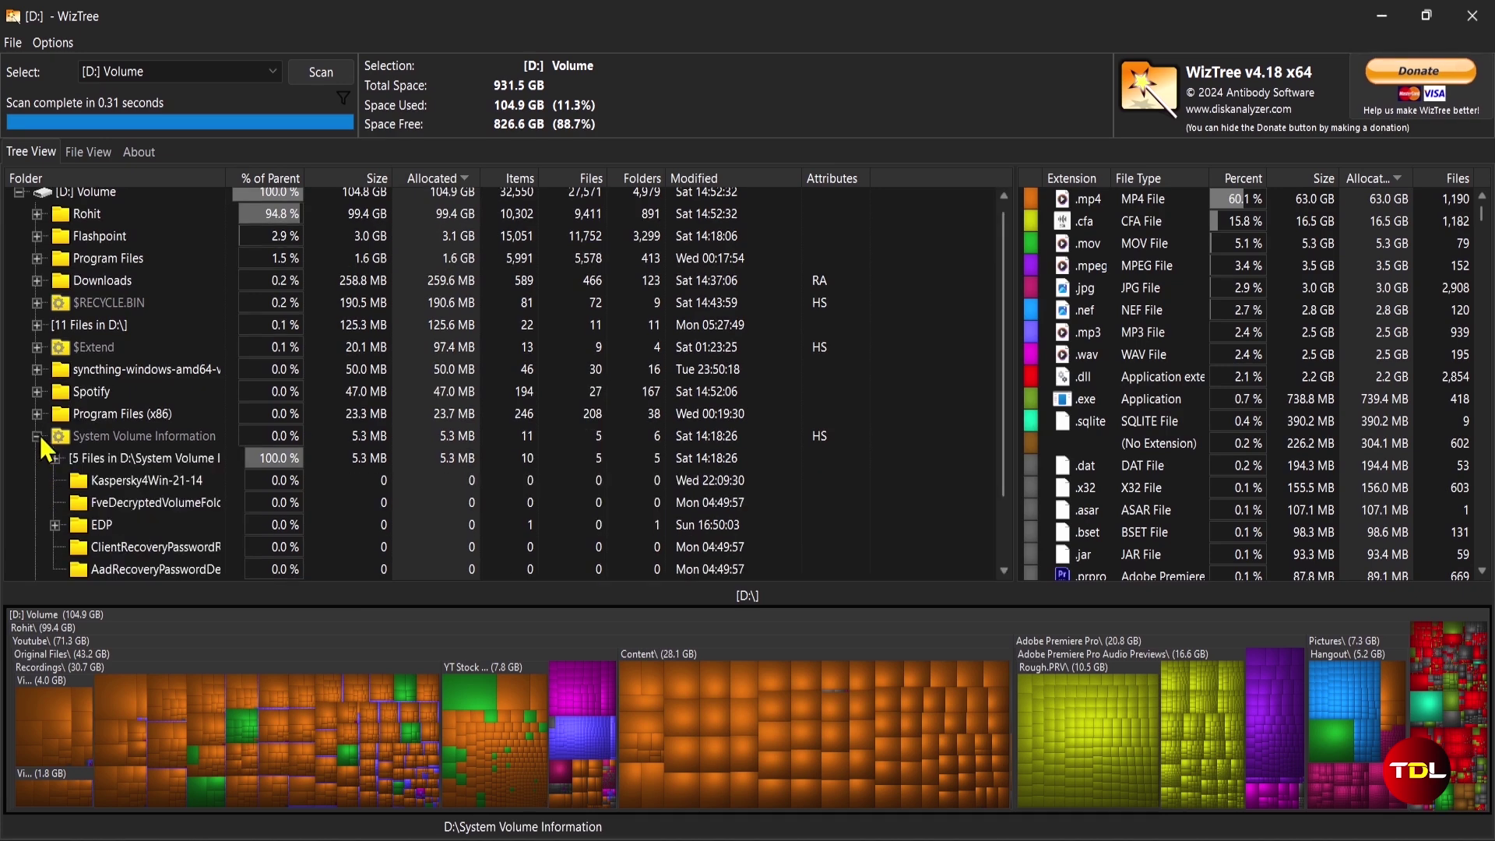
click(36, 443)
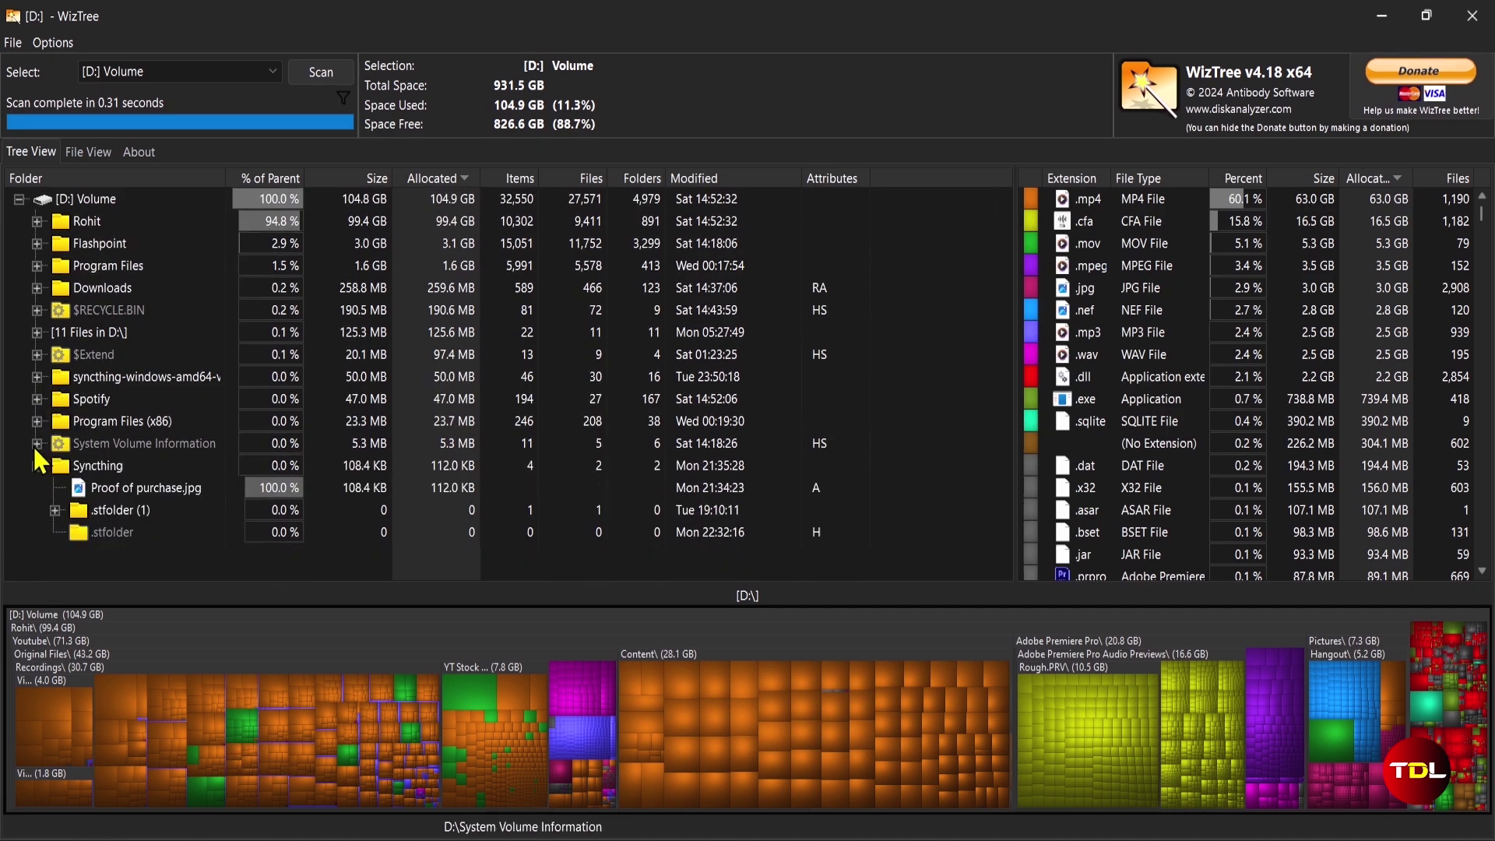
click(36, 465)
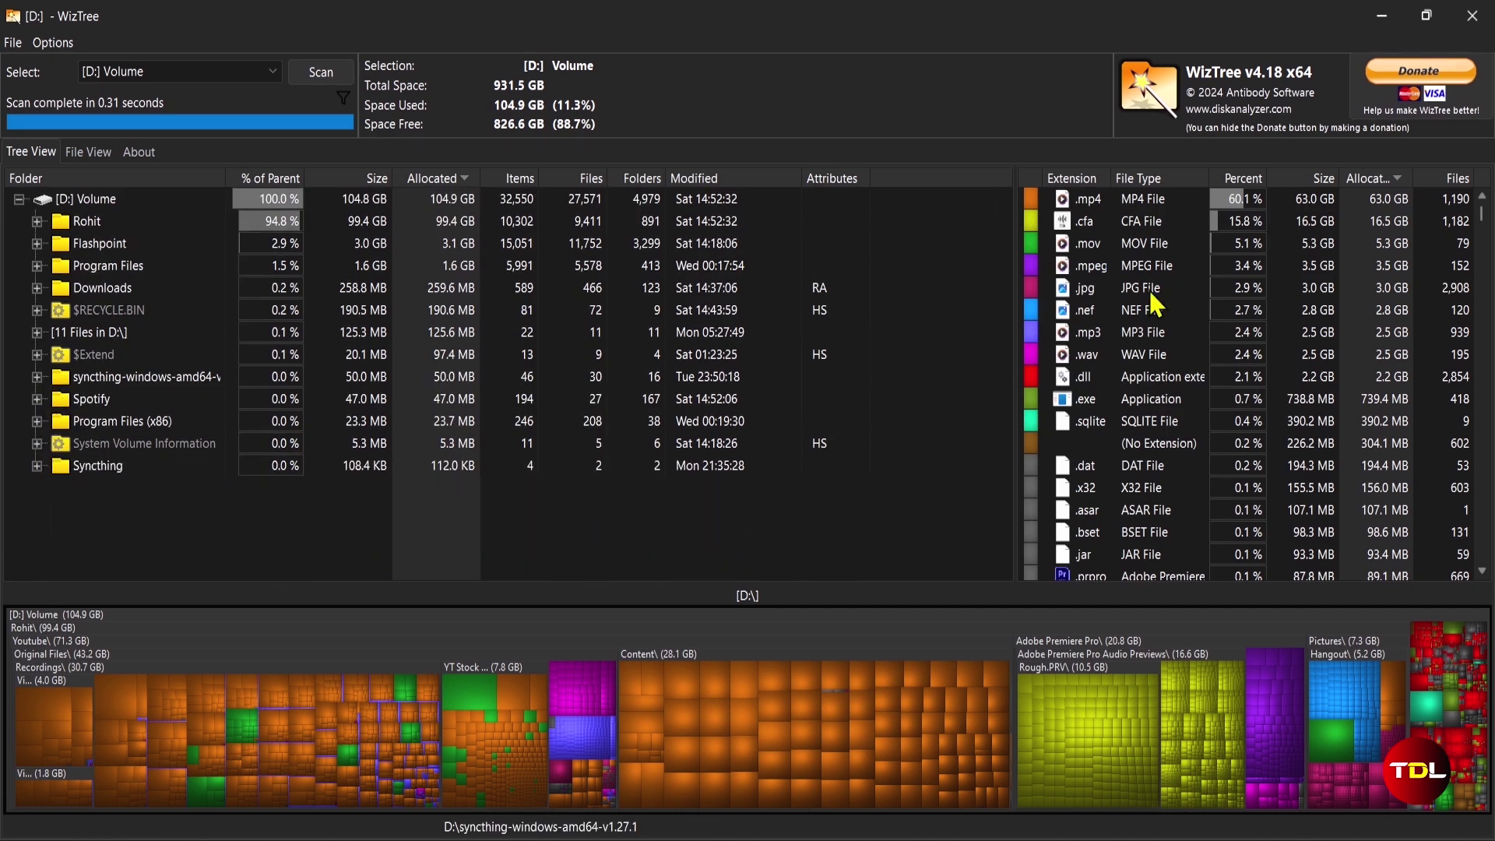
scroll(1189, 436, down, 10)
scroll(1189, 436, up, 10)
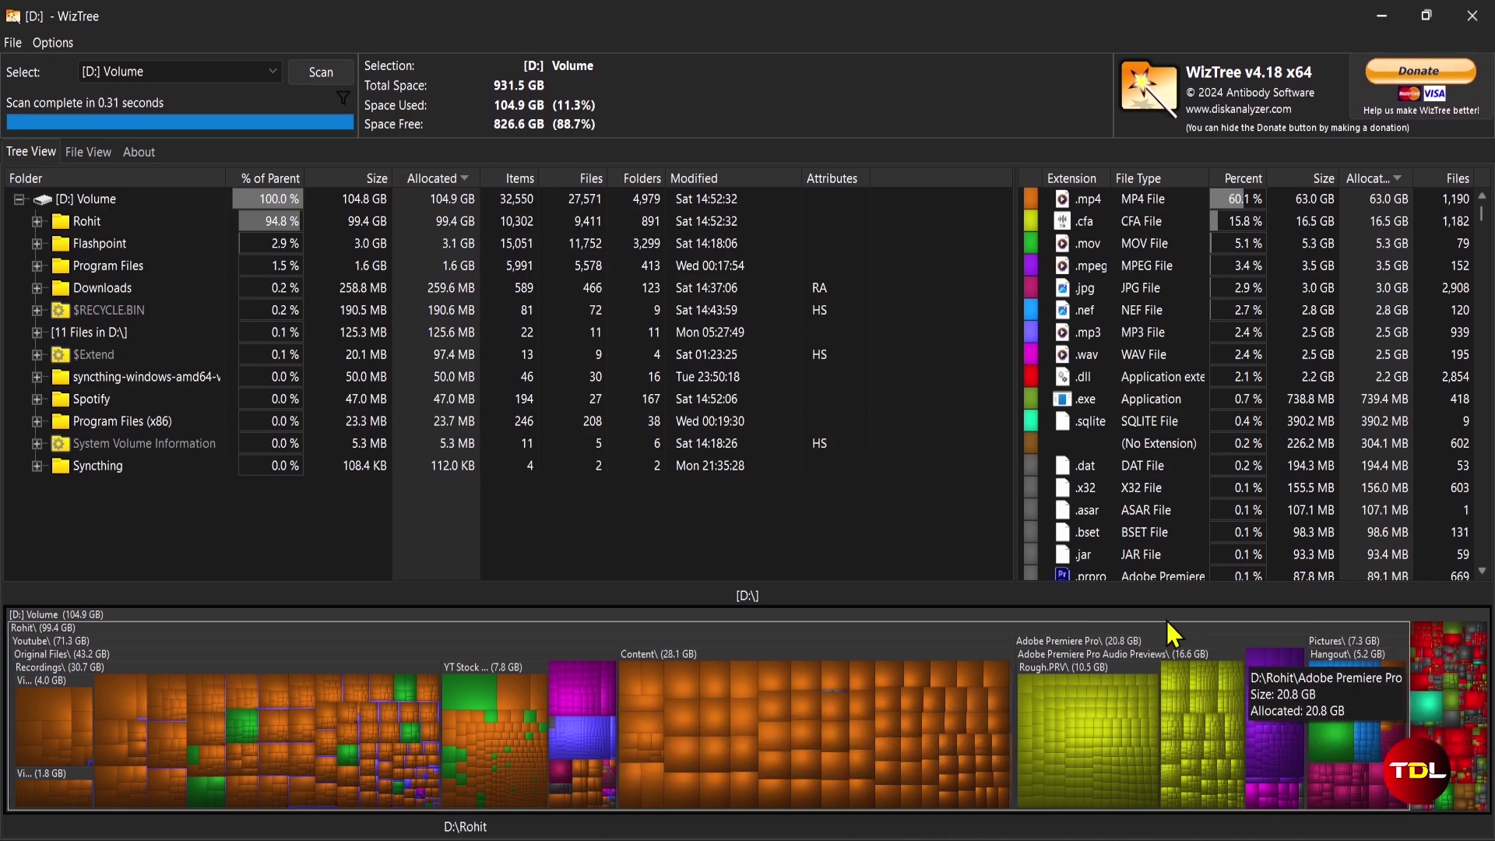
Step: Sort the folder list by Size, largest first
click(377, 179)
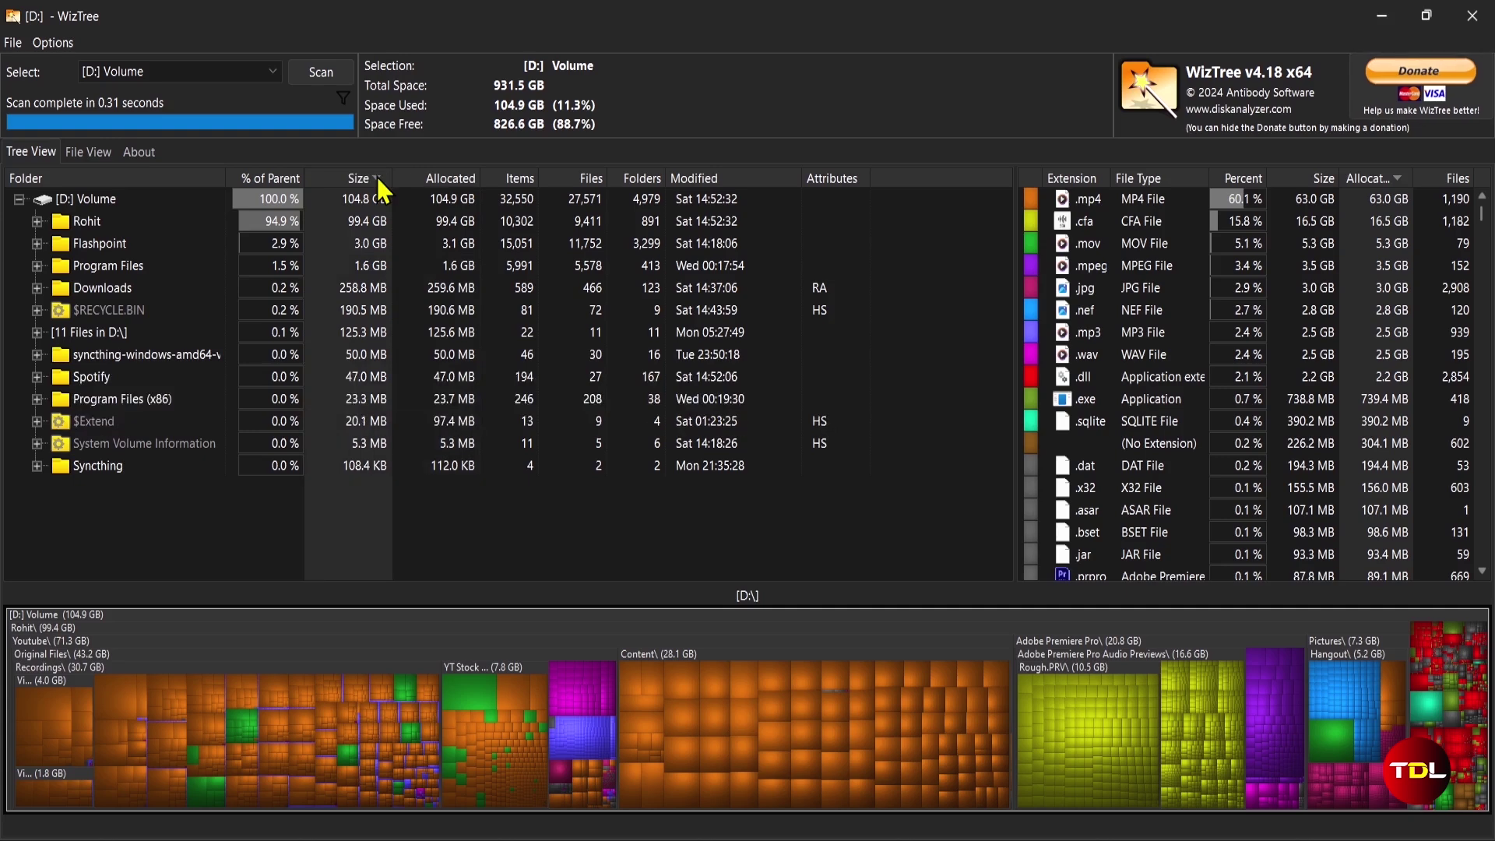
click(377, 179)
click(377, 178)
Step: Show WizTree's flat file list filtered to 'pdf' and sort the matches by size, largest first
click(89, 152)
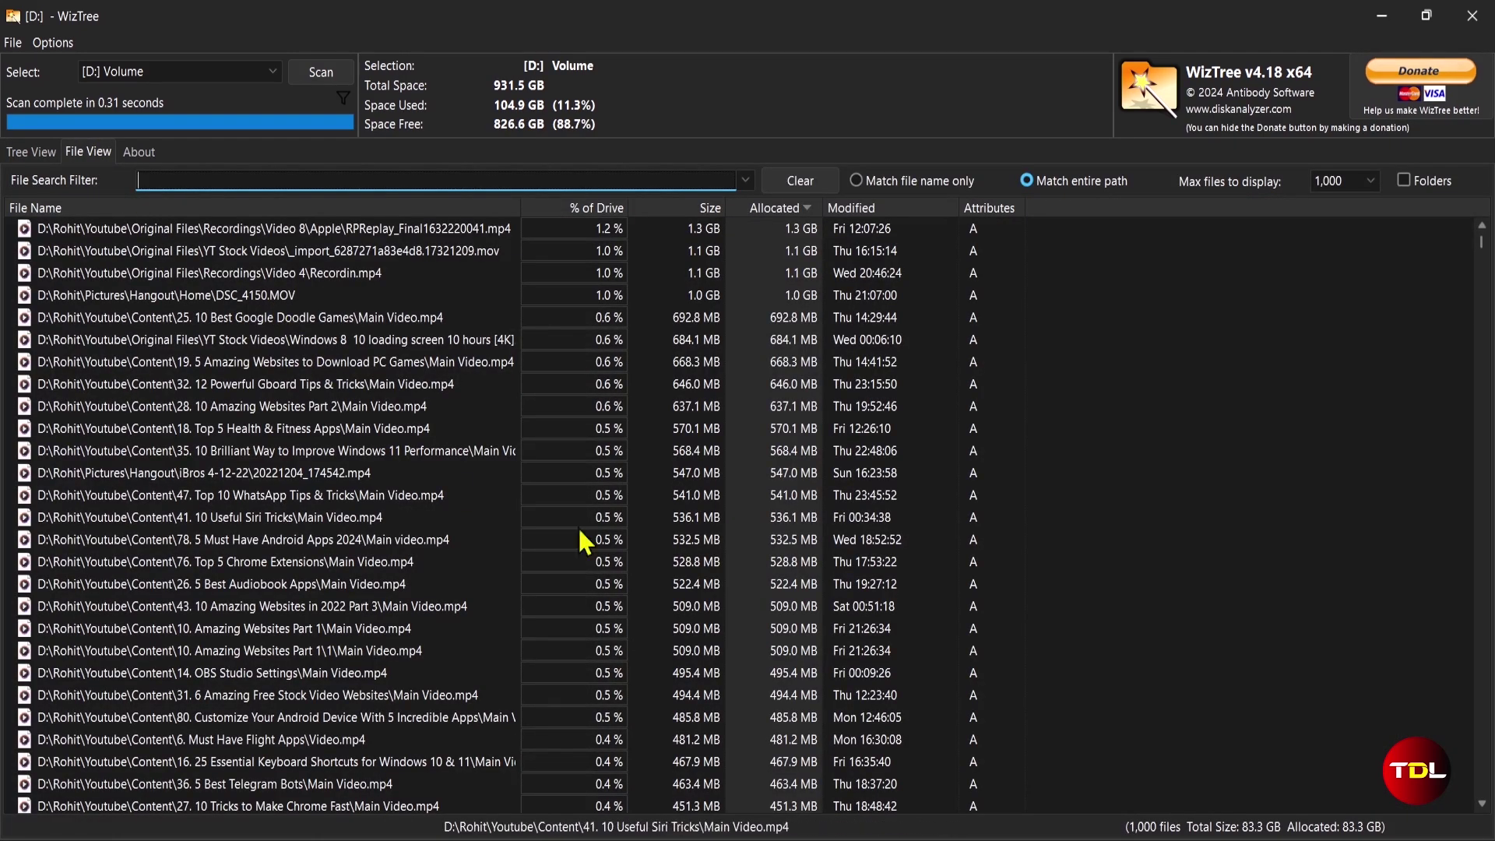
scroll(896, 641, down, 20)
scroll(896, 641, down, 6)
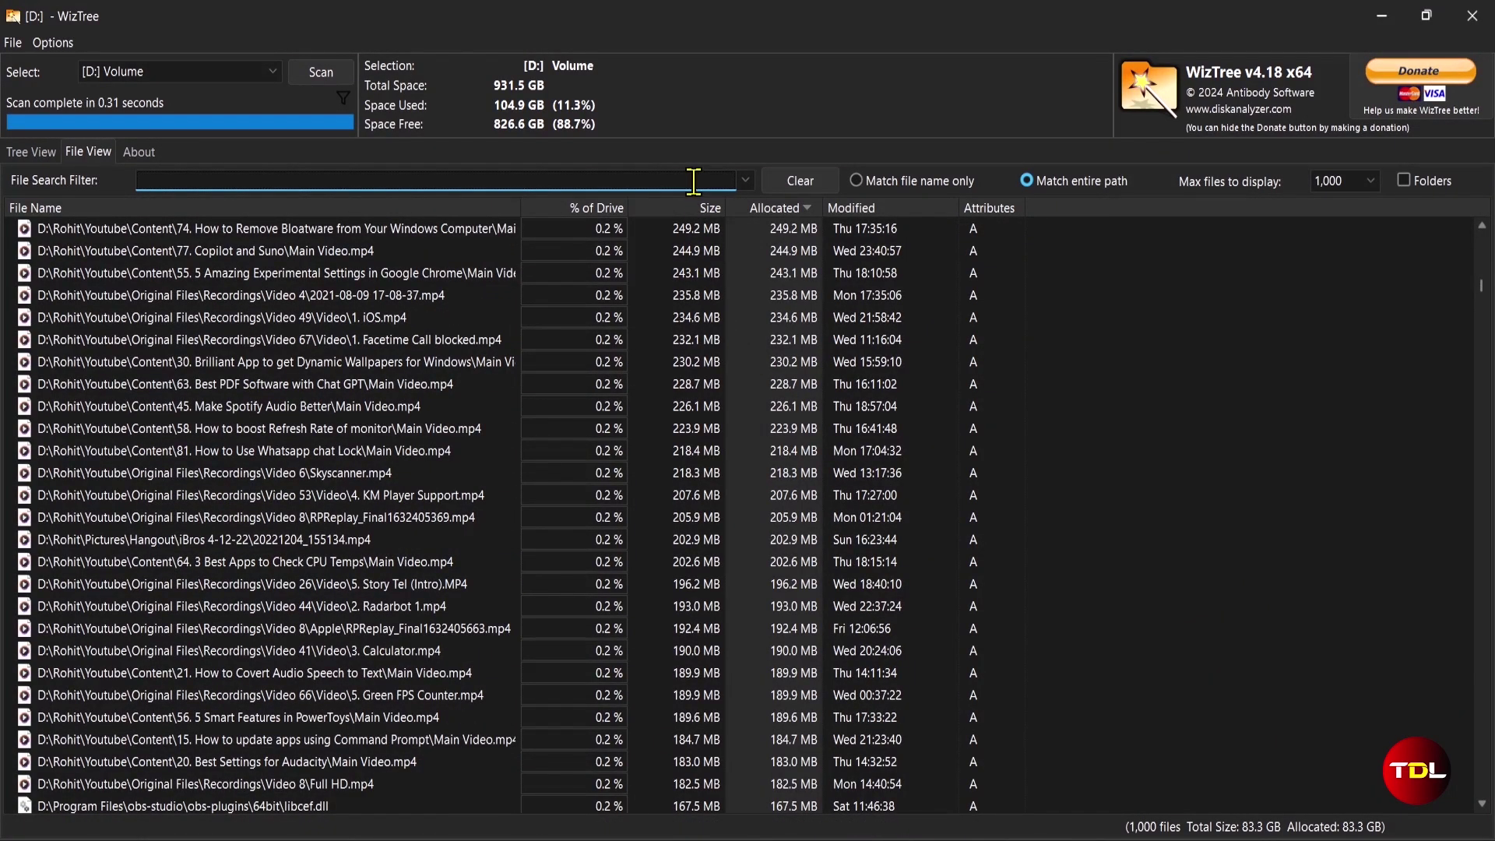
text(pdf)
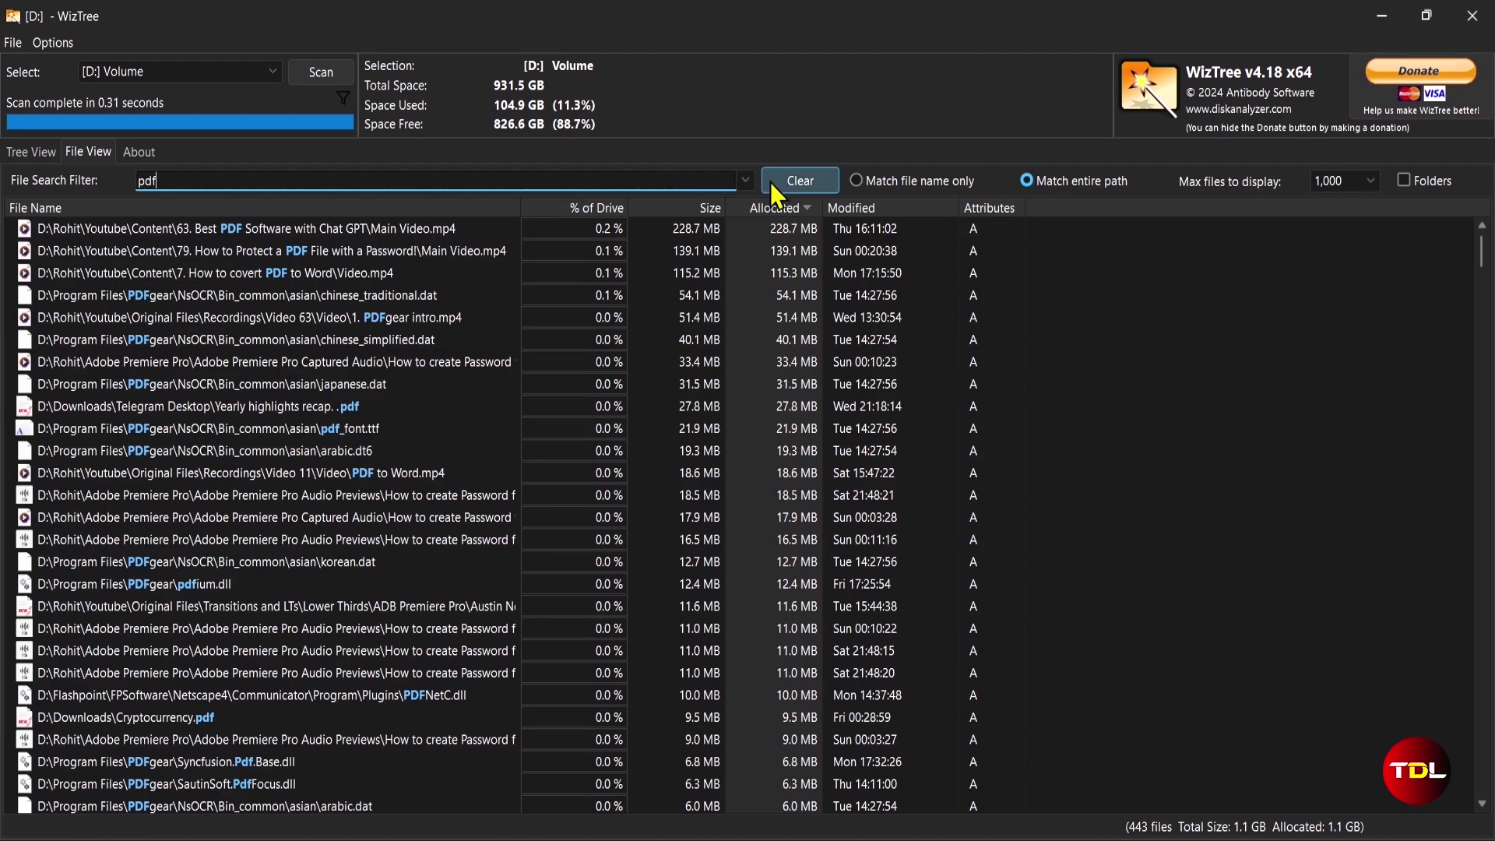
click(711, 209)
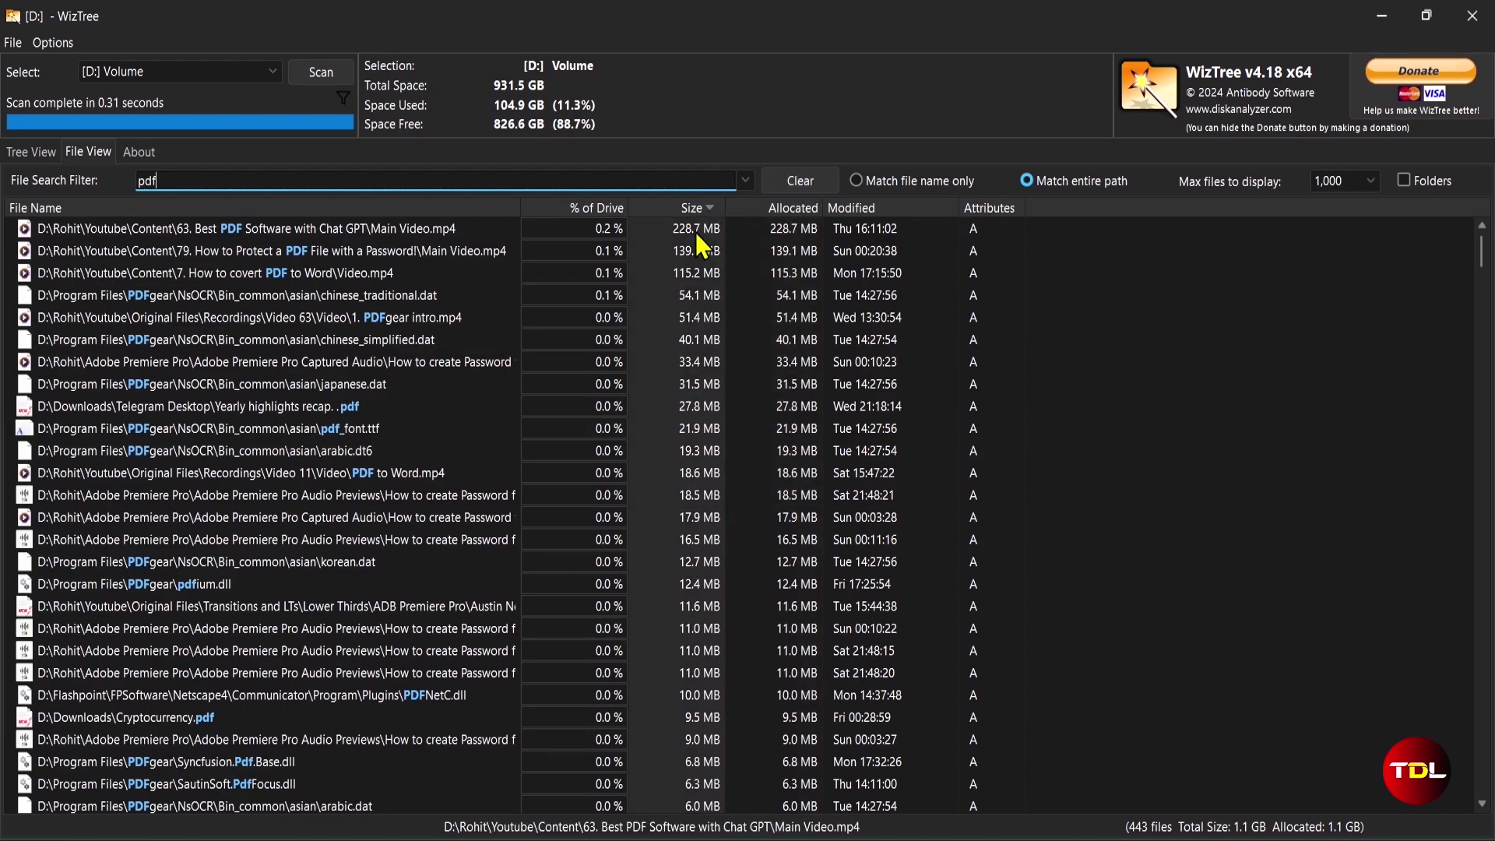
scroll(684, 417, down, 13)
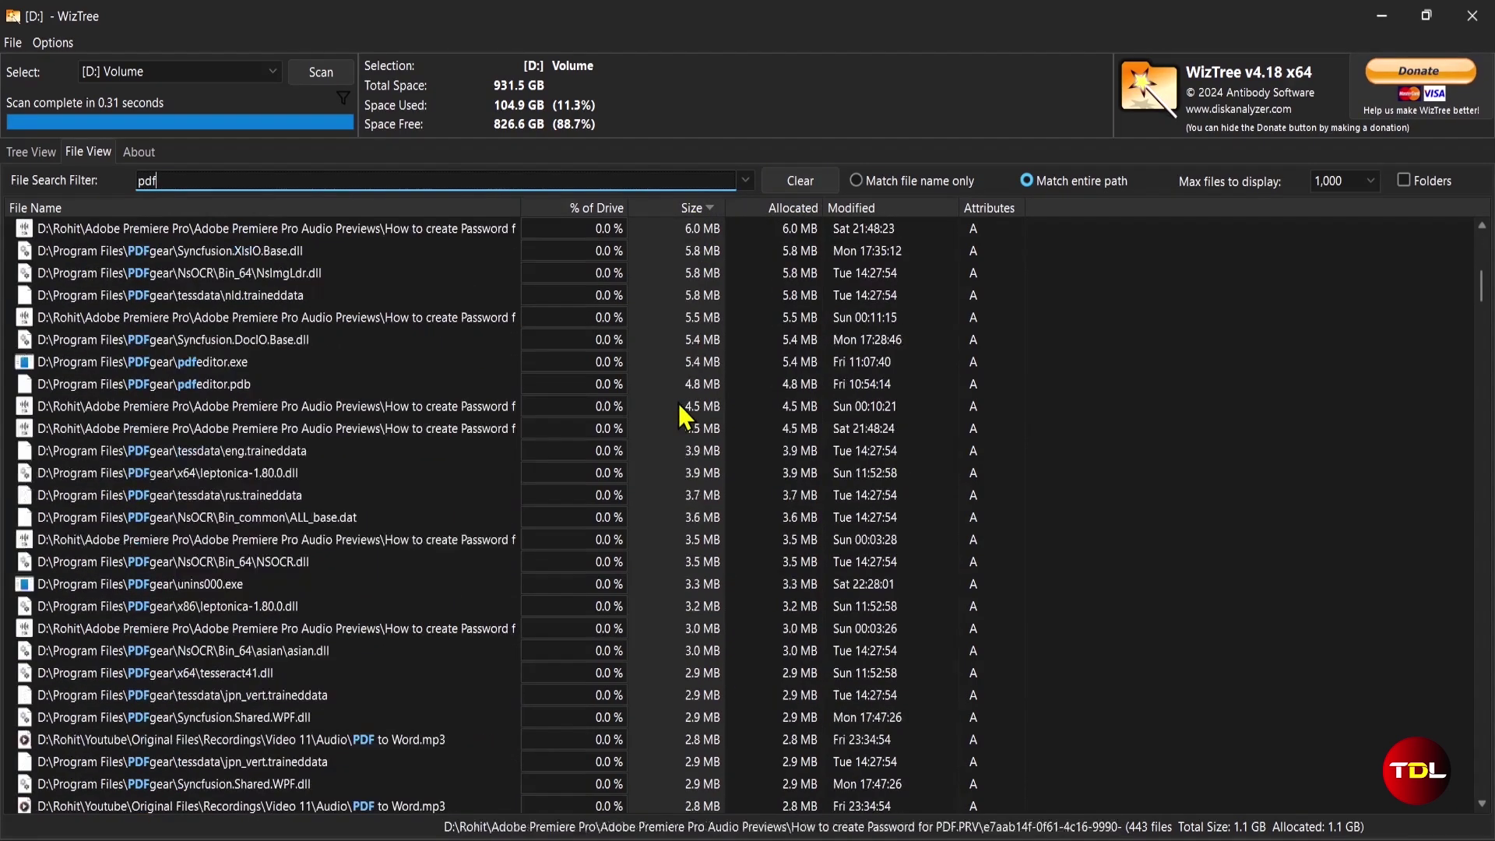
scroll(684, 416, down, 15)
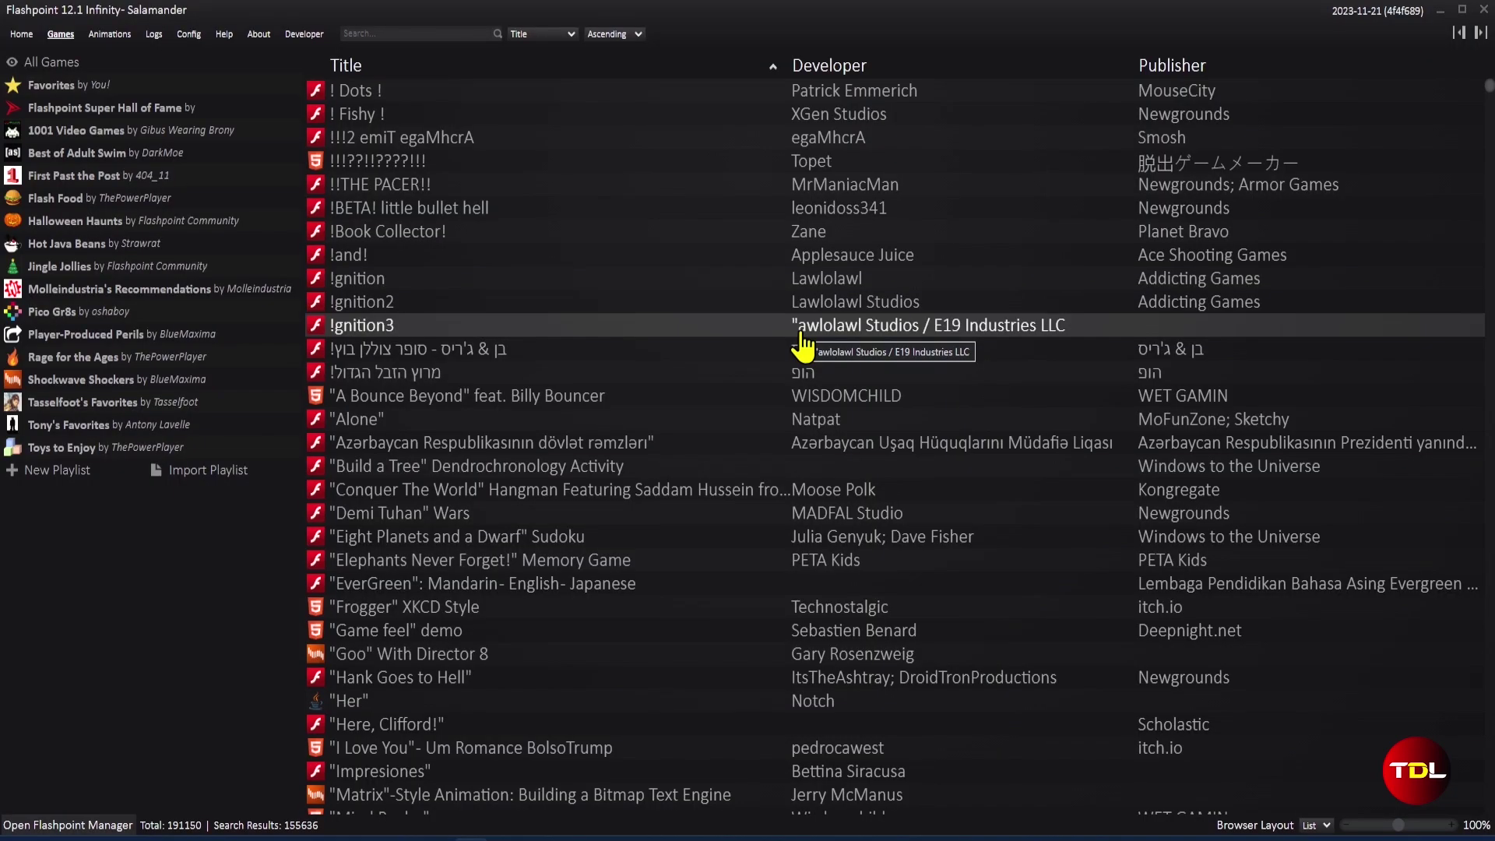
Step: Open the Flashpoint Super Hall of Fame playlist
scroll(801, 335, down, 20)
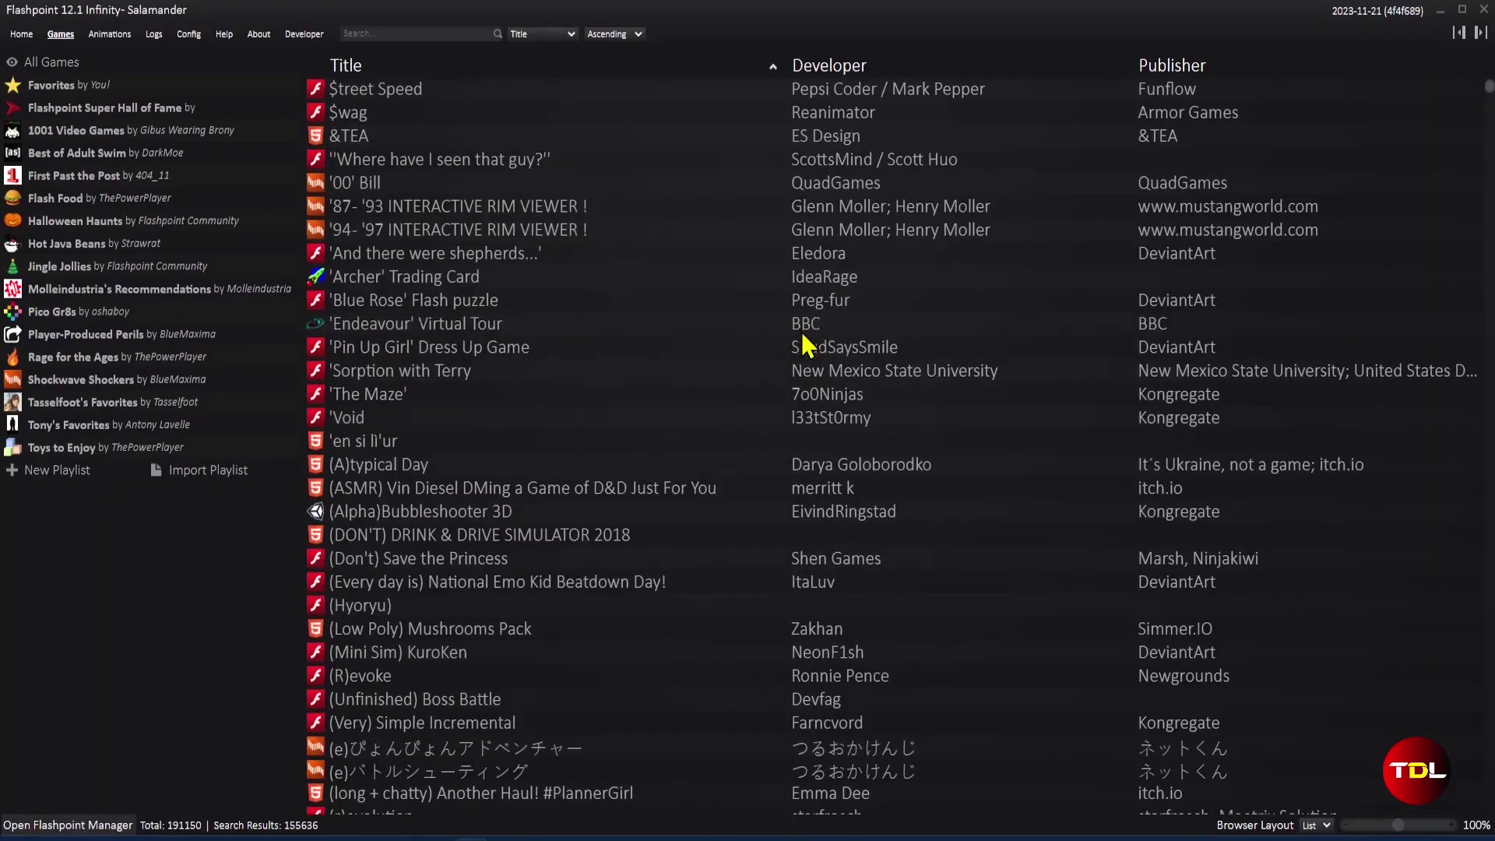
scroll(810, 347, down, 6)
click(222, 111)
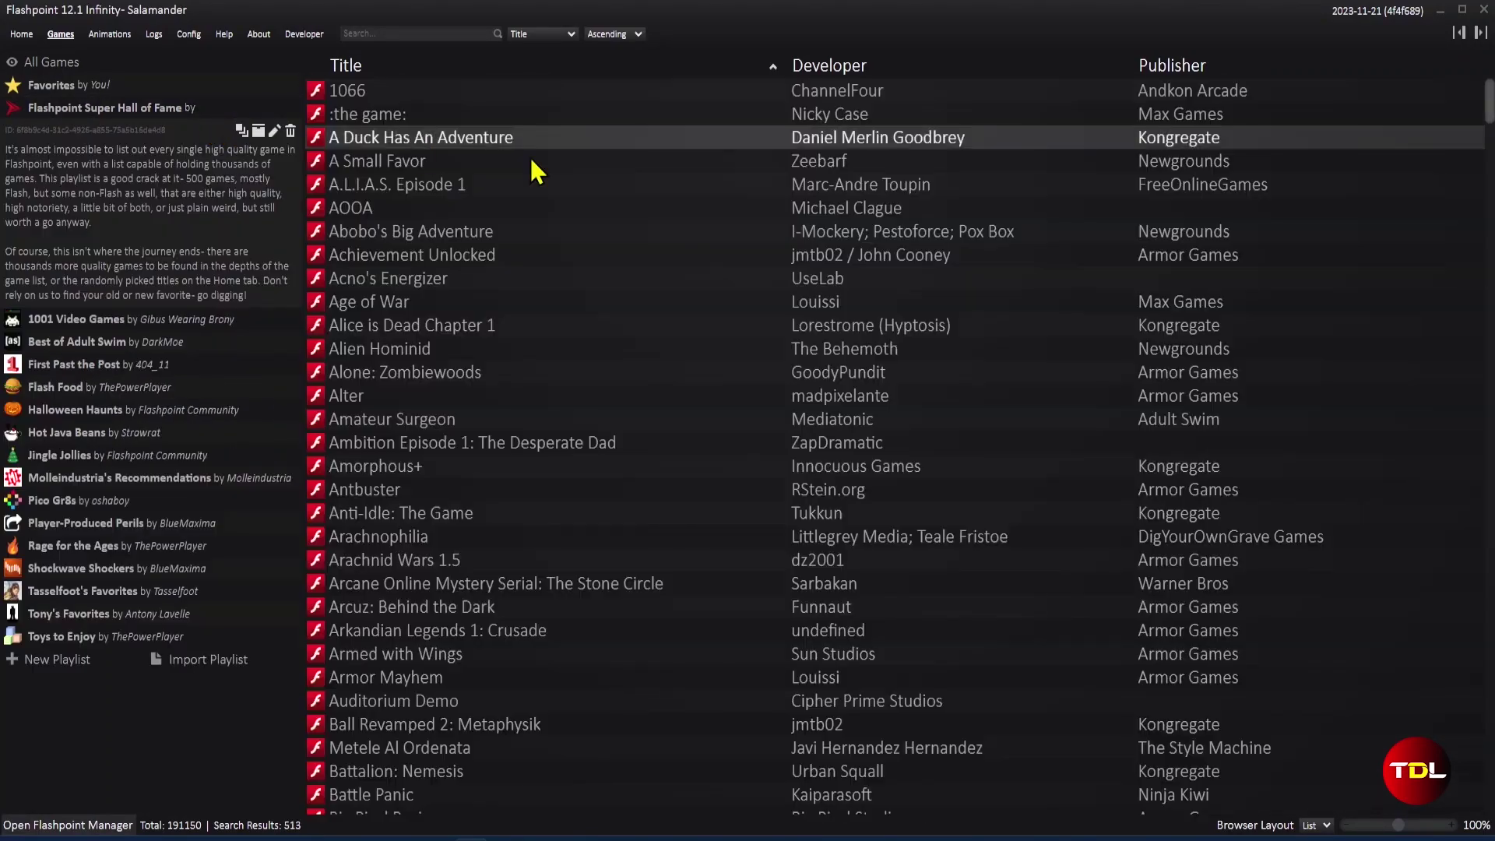
Step: Look at Caravaneer 2 and Combat Instinct 3, then use Dino Run's Side View tag to list matching games
scroll(639, 358, down, 10)
click(512, 575)
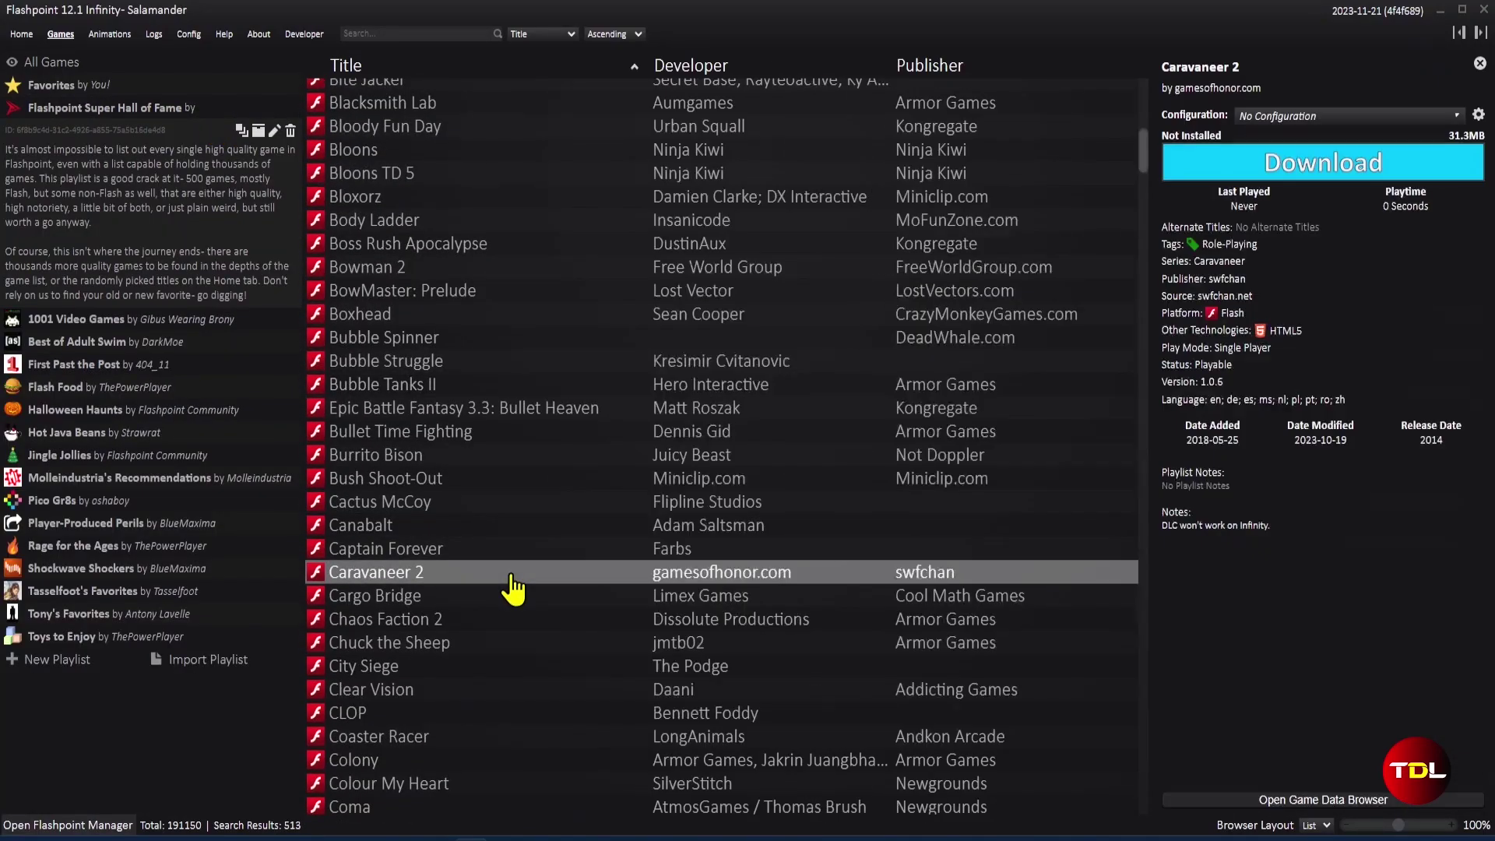
scroll(514, 506, down, 5)
click(514, 433)
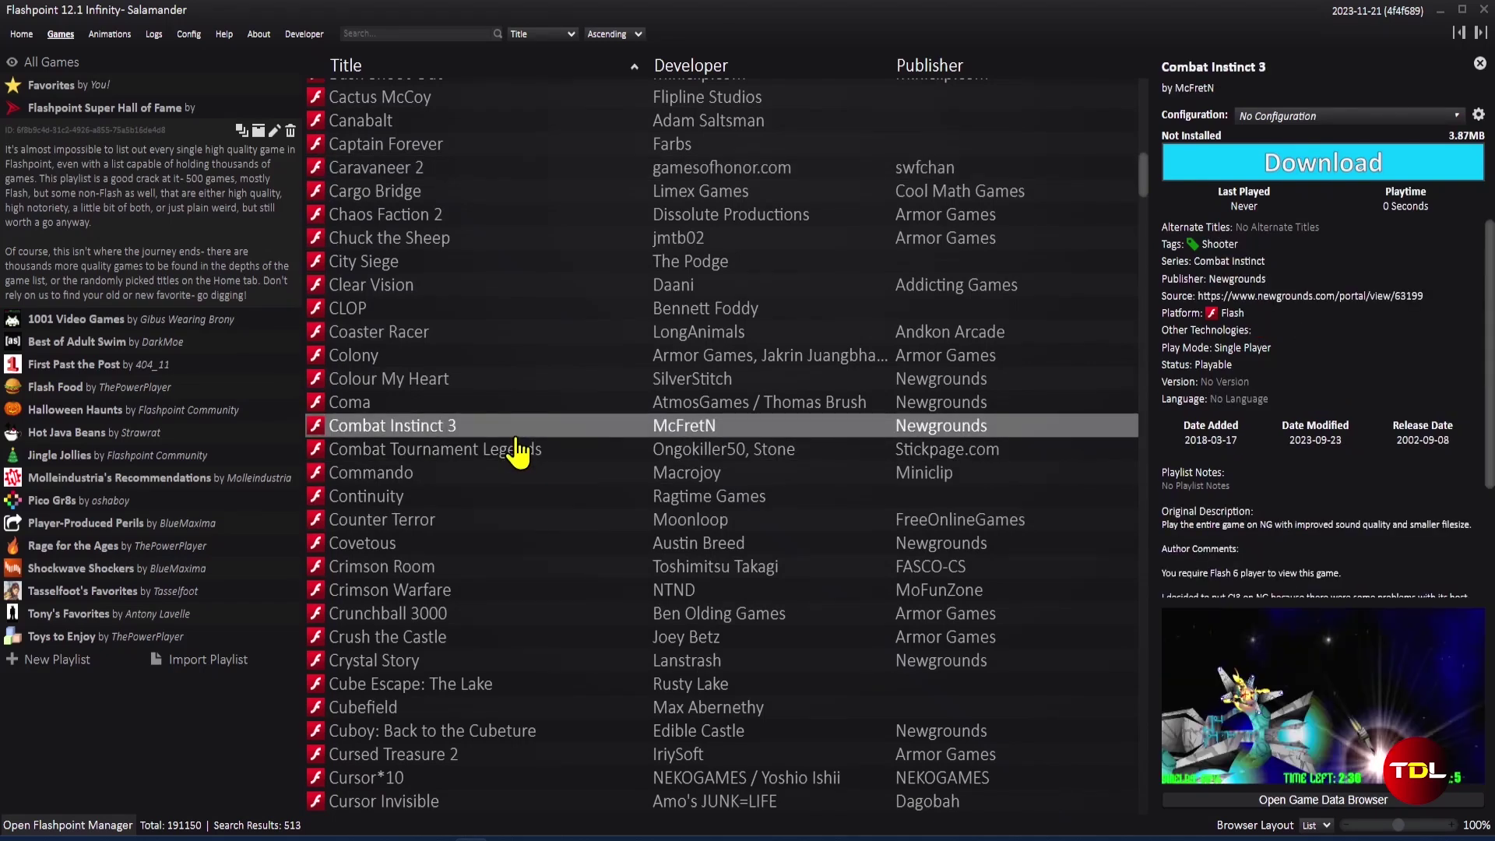
scroll(516, 452, down, 9)
click(600, 486)
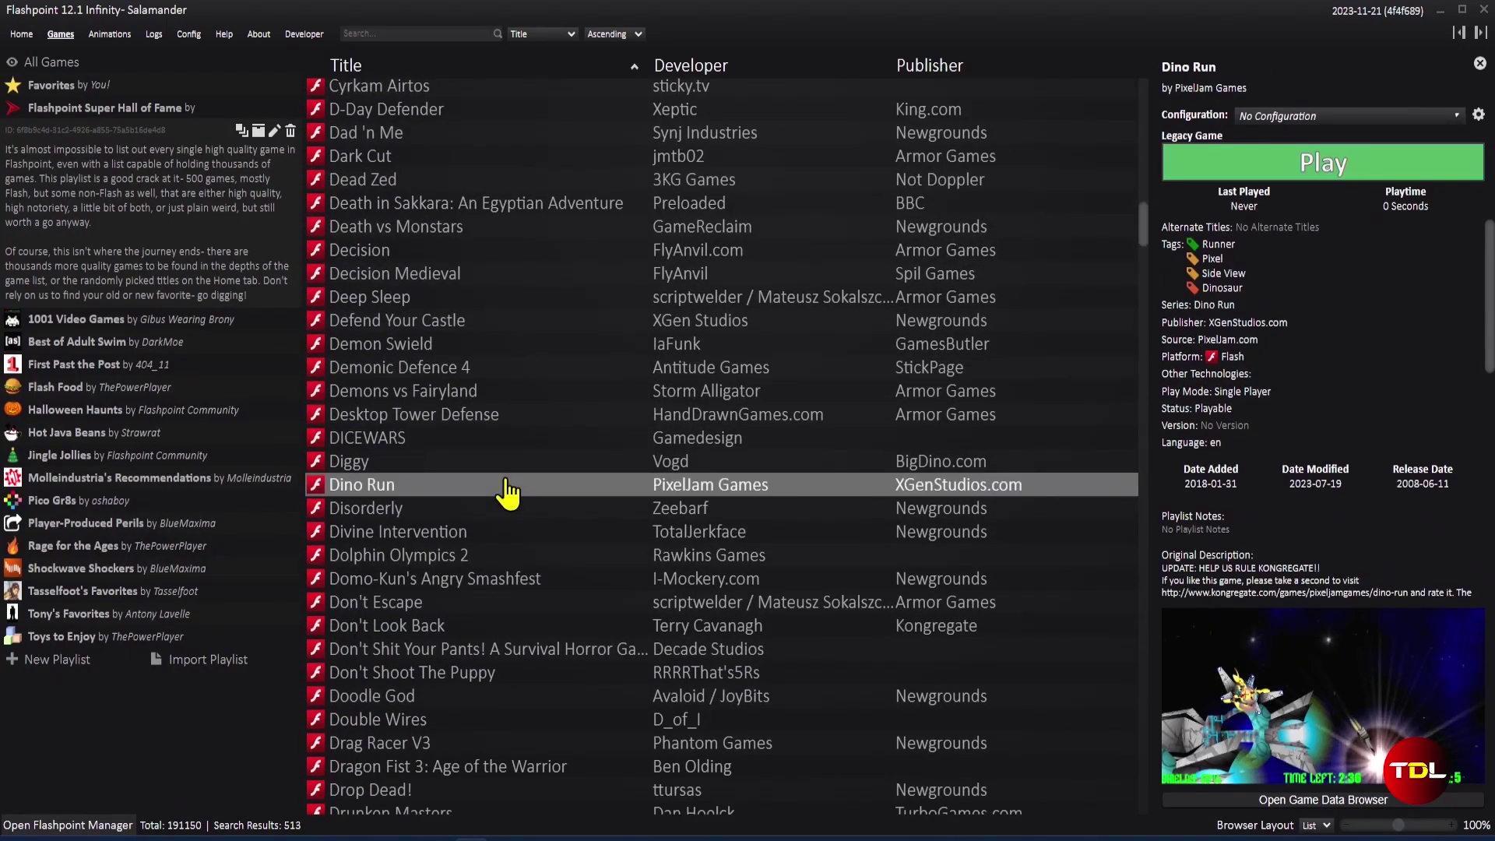
click(1234, 276)
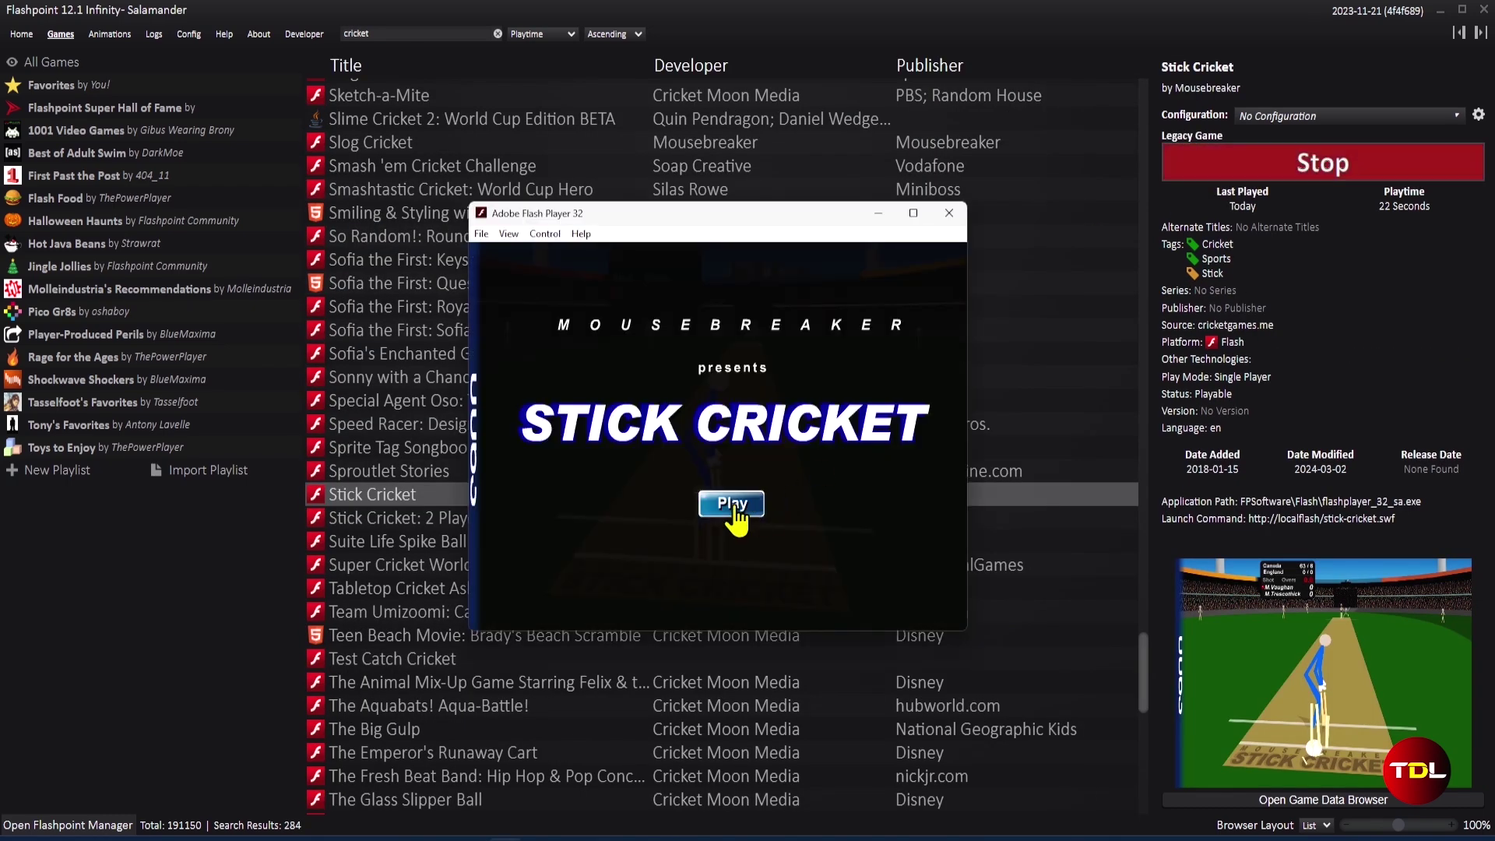
Step: Launch Stick Cricket, start a match and bat three deliveries for England
click(734, 506)
click(852, 557)
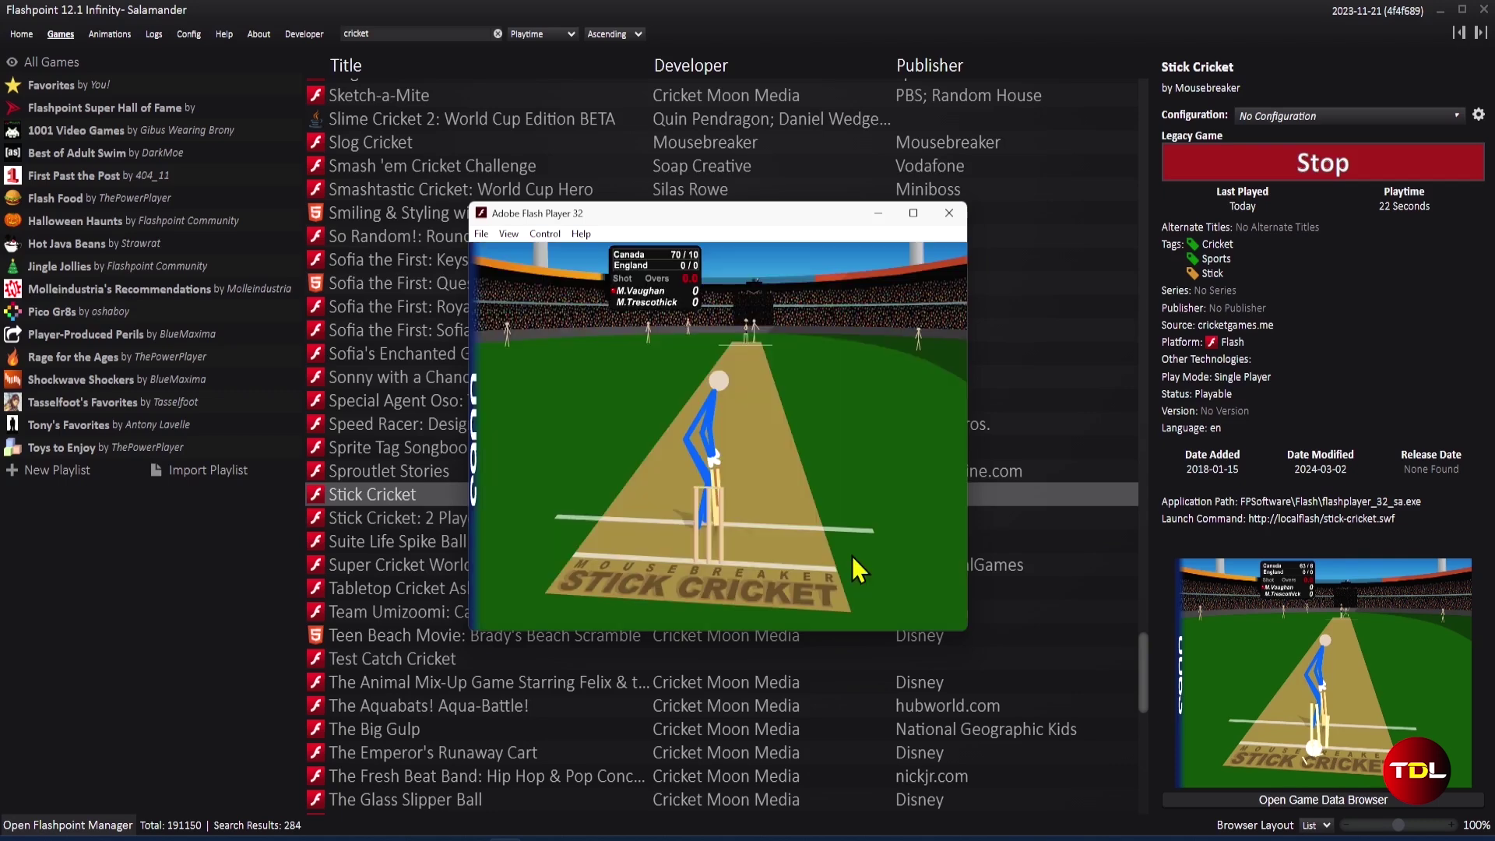
click(852, 556)
click(852, 556)
click(852, 556)
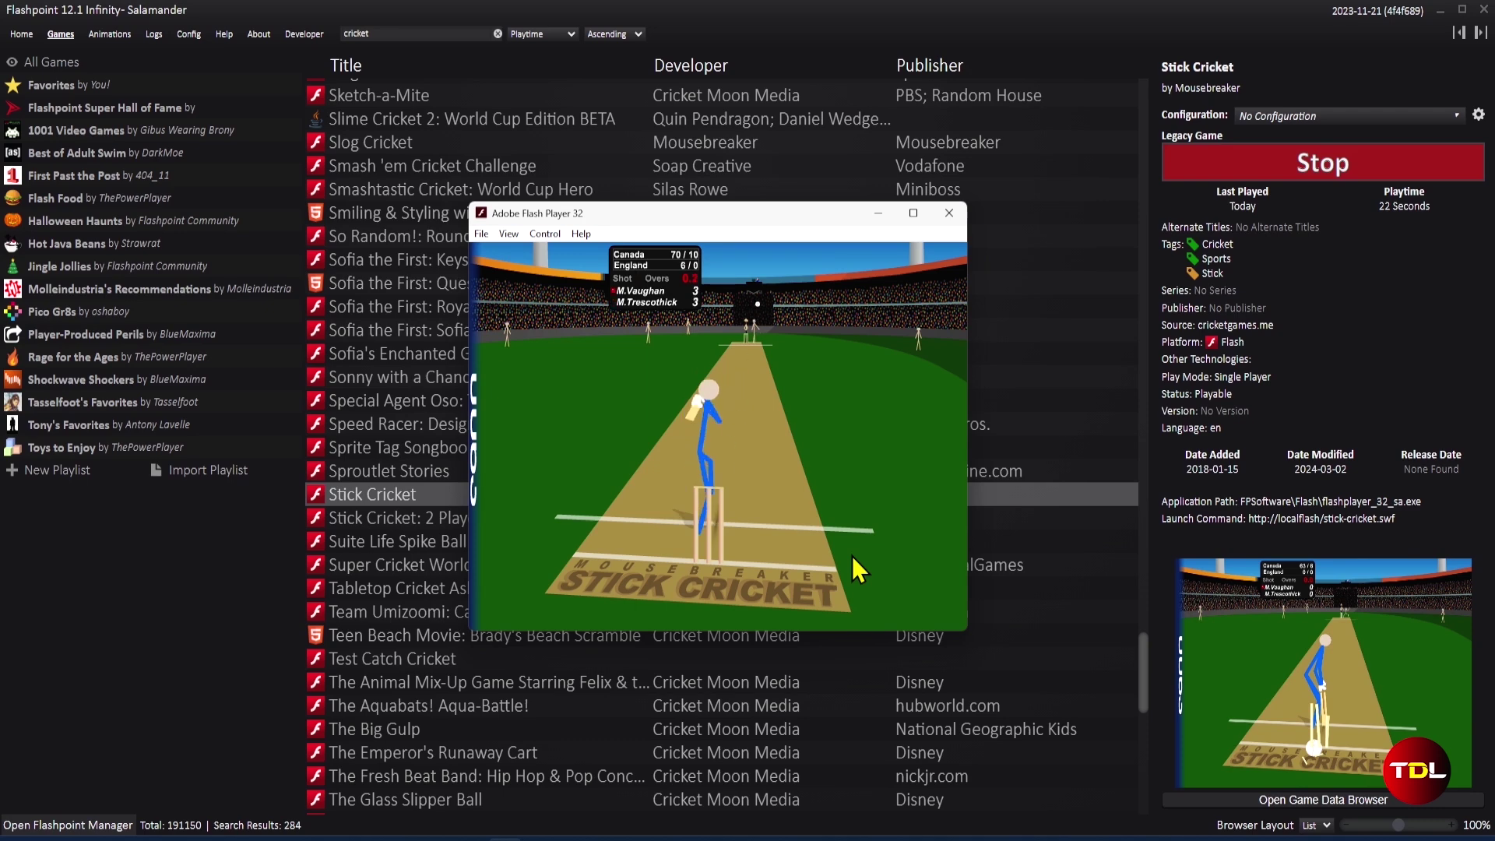
Step: Close the Stick Cricket window and dismiss the game entry's options menu
key(alt+F4)
right_click(460, 508)
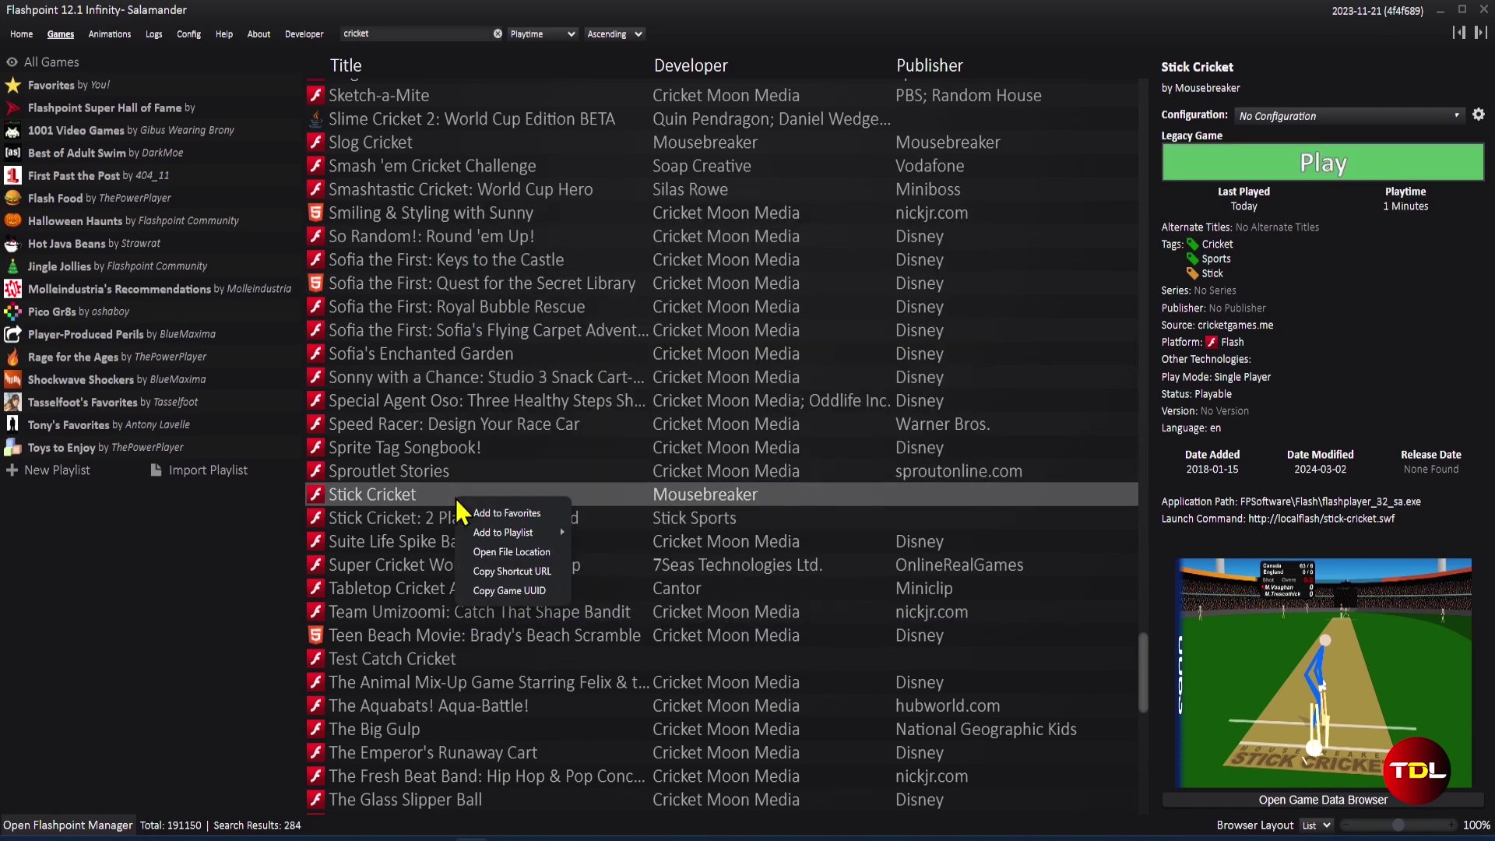
click(500, 530)
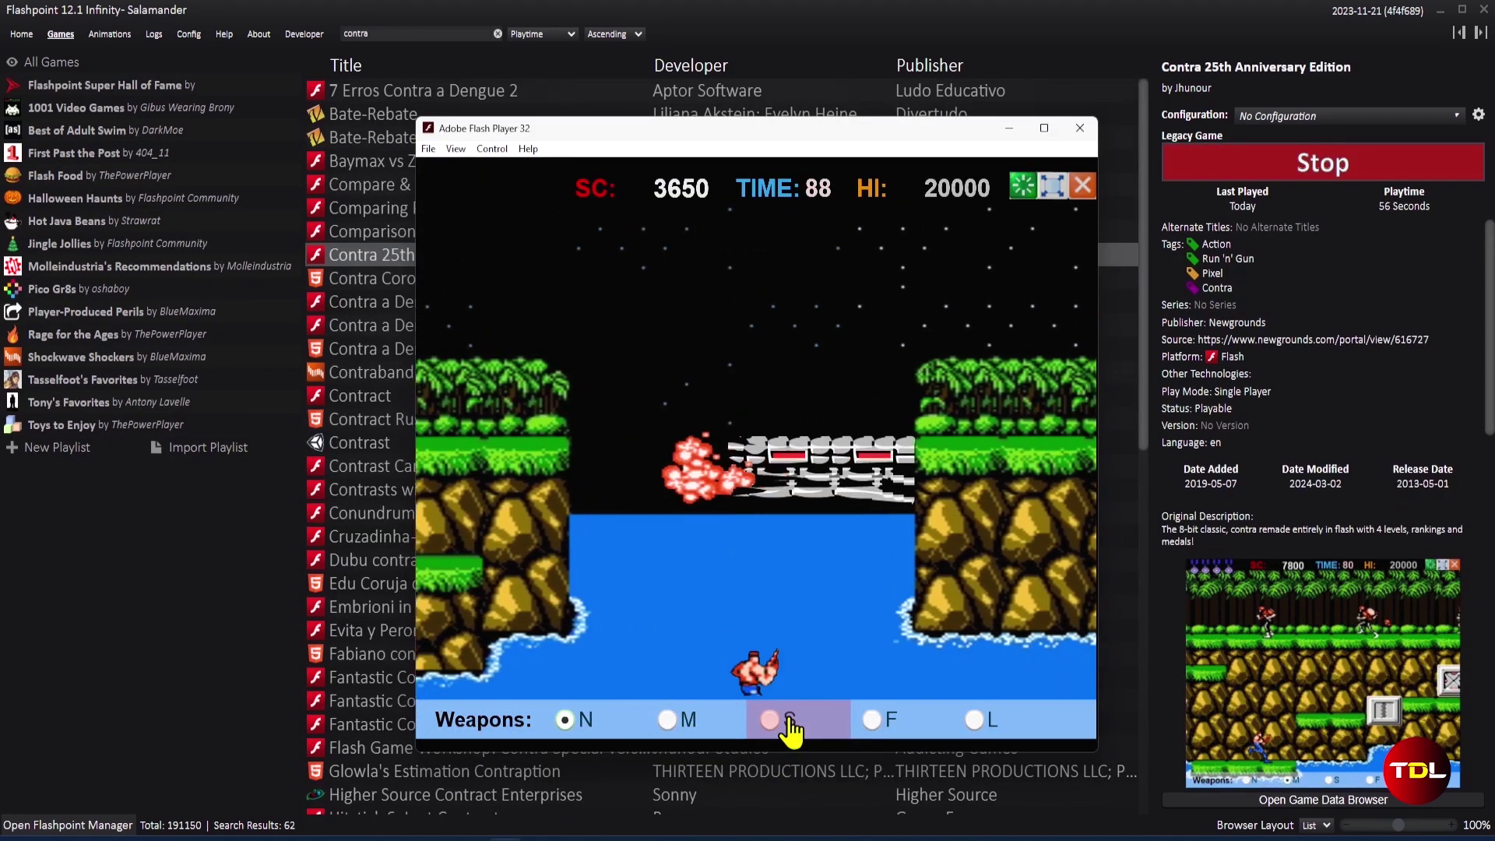
Step: Advance the soldier right through the Contra level, shooting enemies to raise the score to 7260
key(Right)
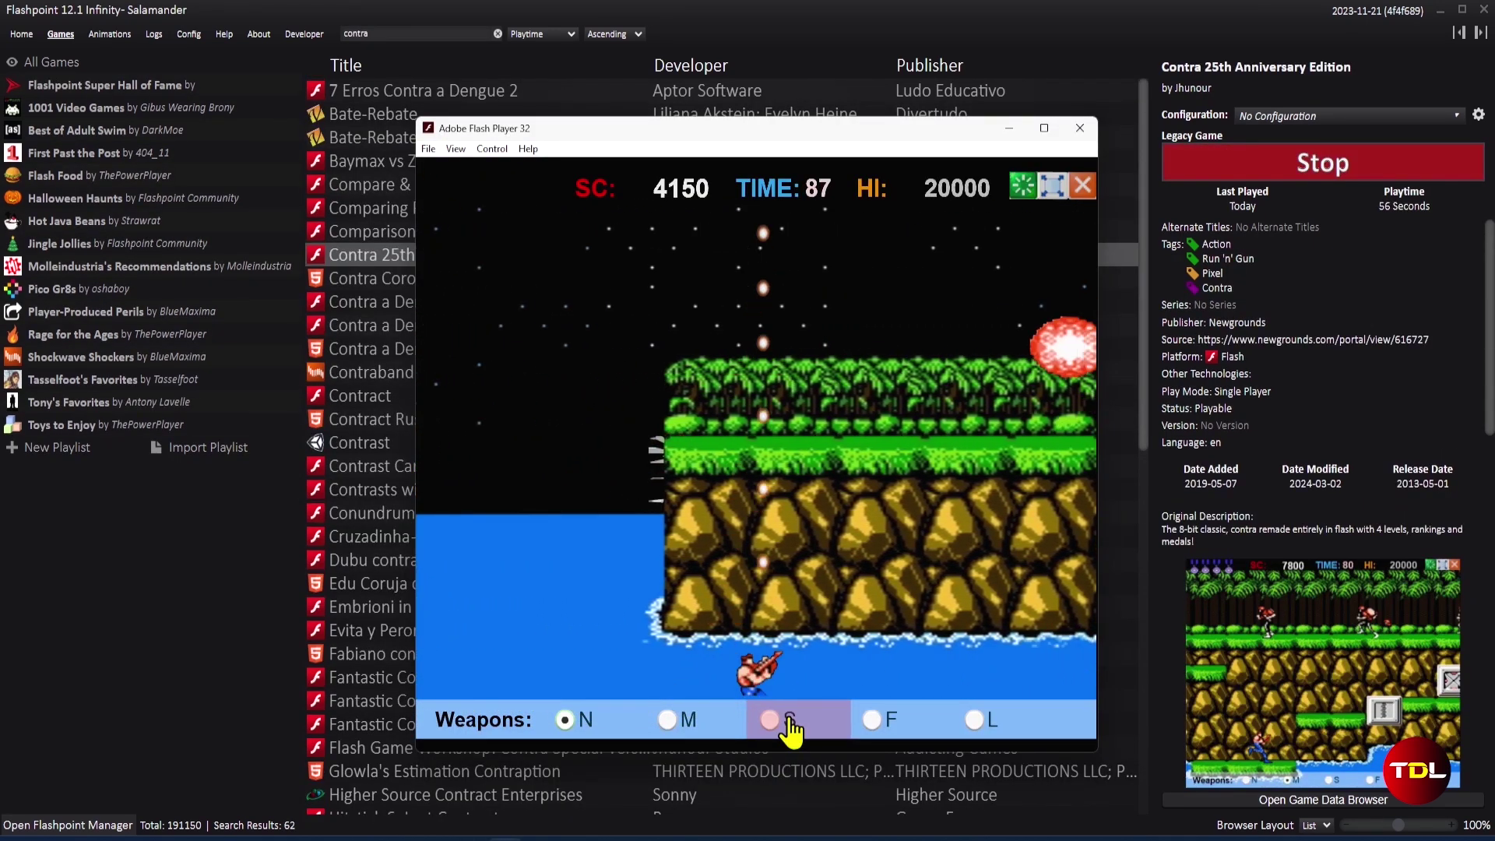
key(Right)
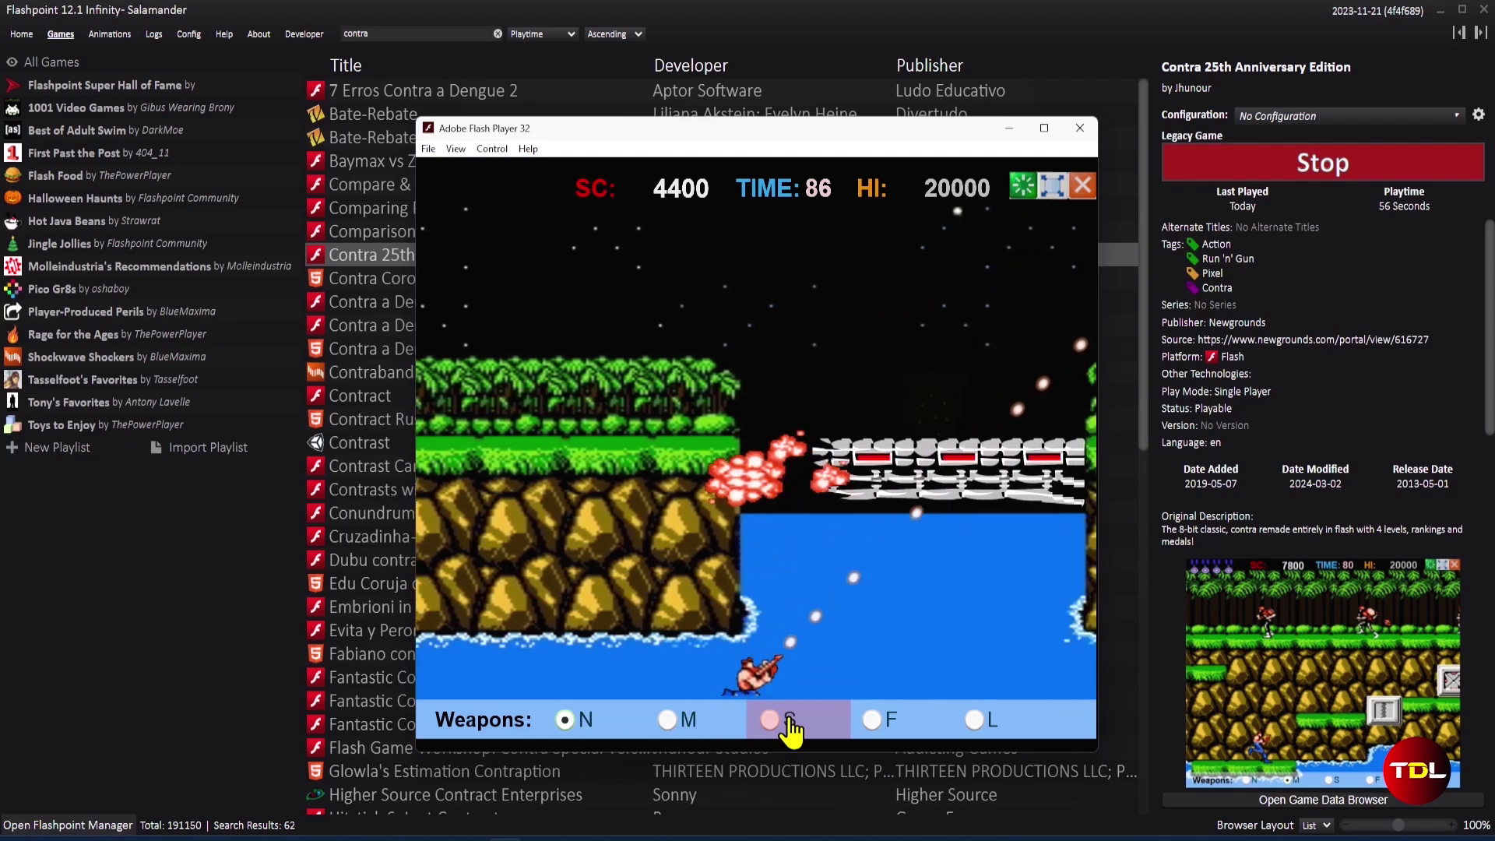
key(Right)
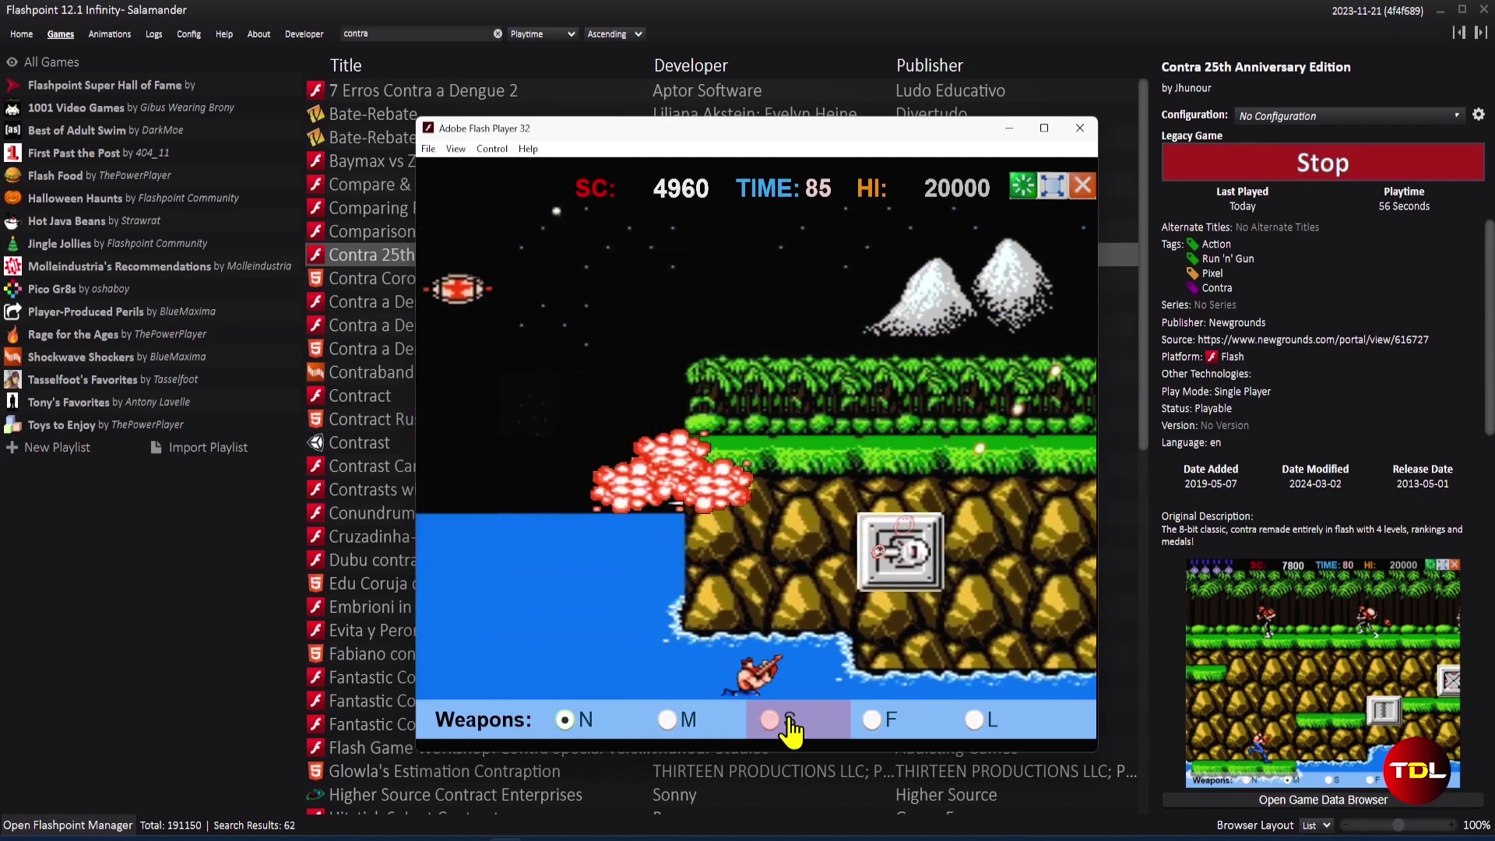
key(Right)
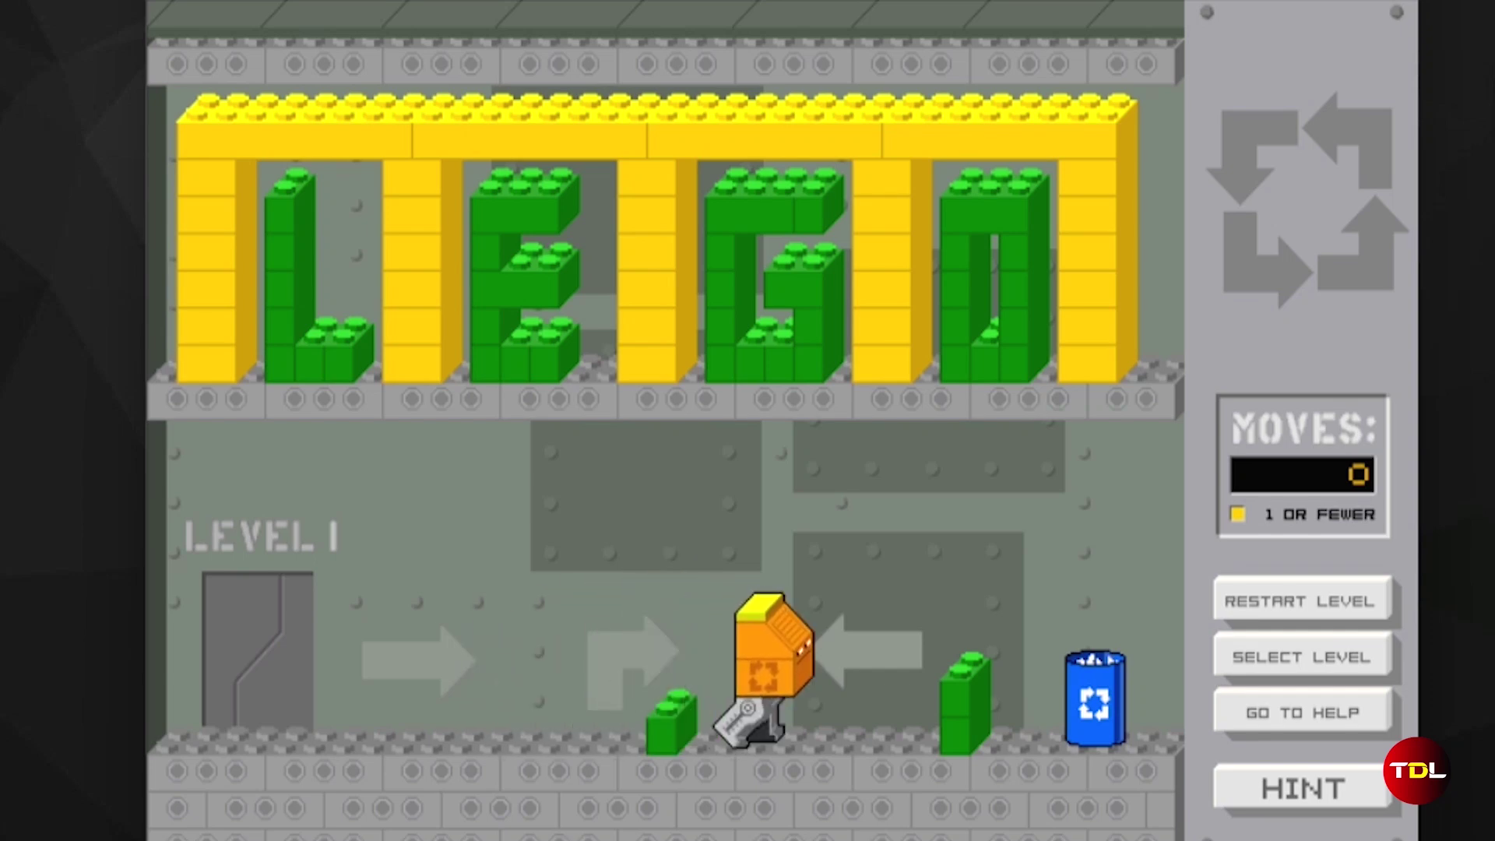
Step: Remove the green brick beside the robot on Level 1 so it reaches the recycling bin
click(966, 713)
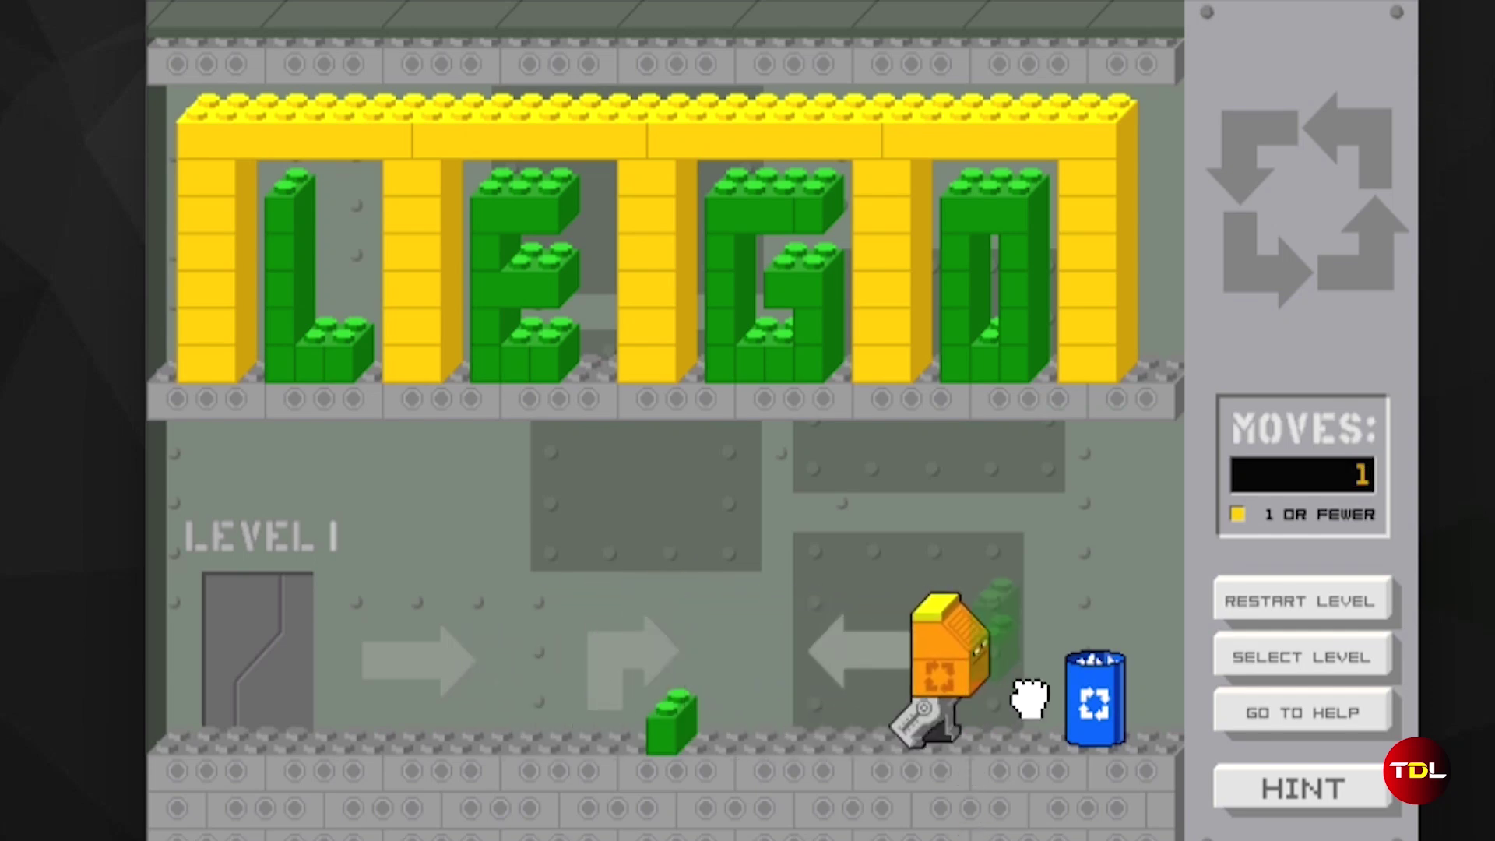